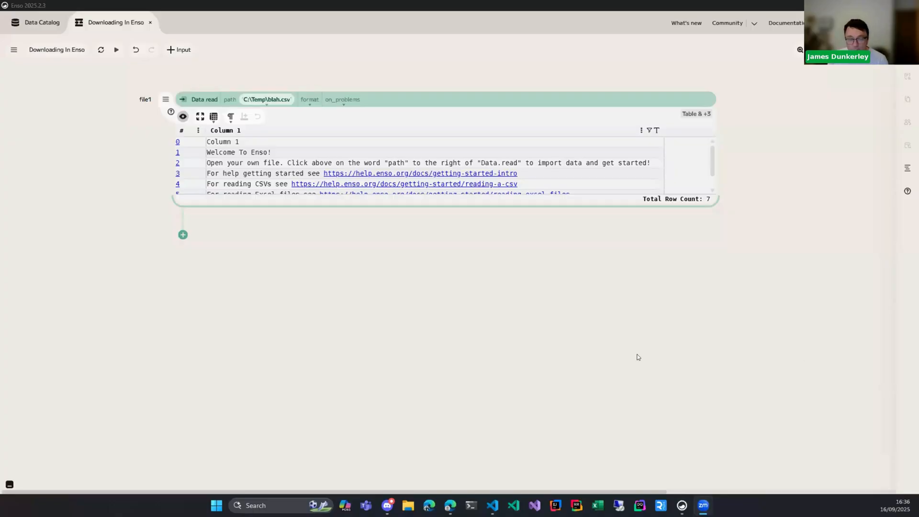
left_click(476, 289)
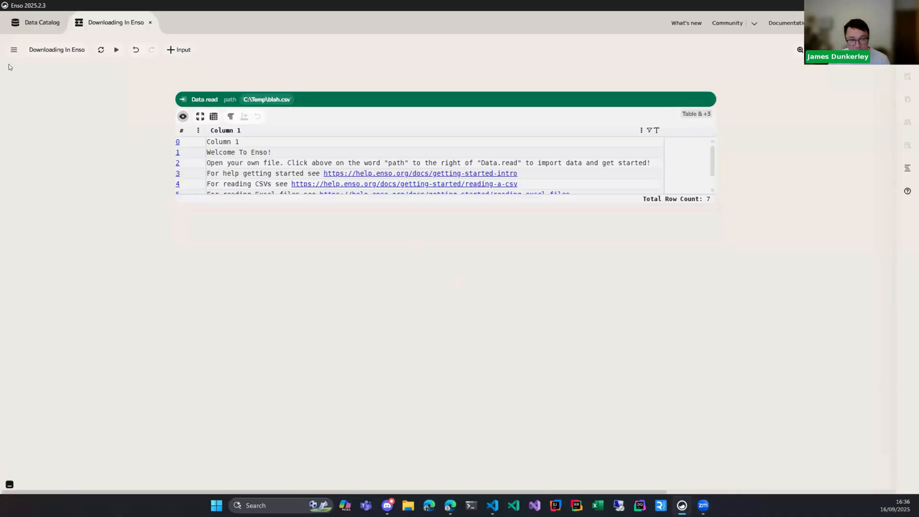
mouse_move(378, 100)
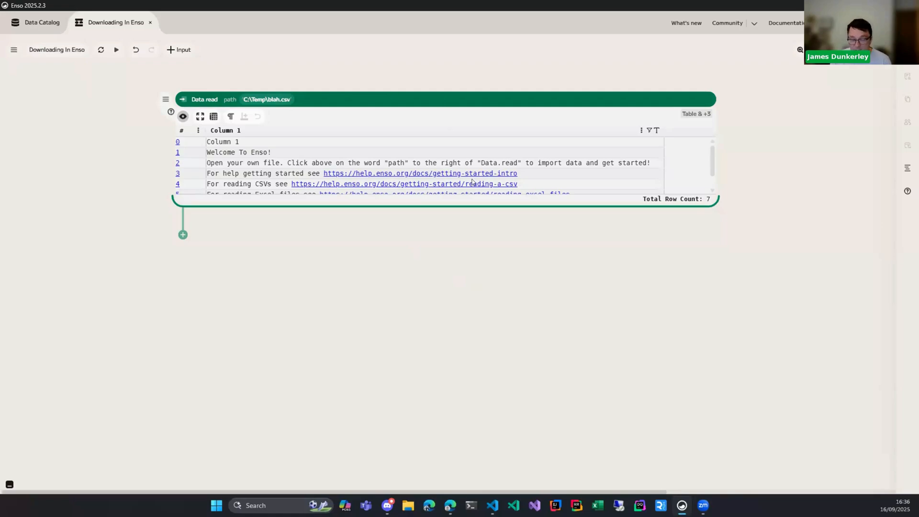
left_click(493, 505)
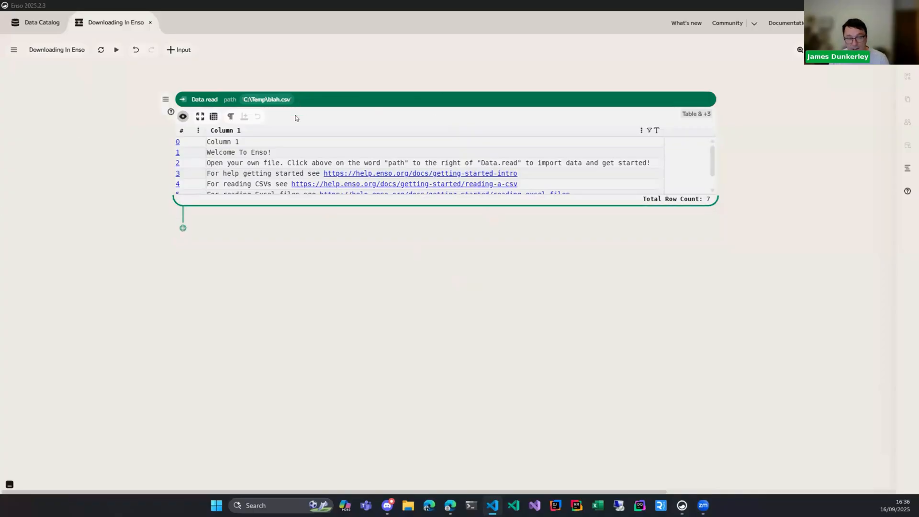
left_click(266, 98)
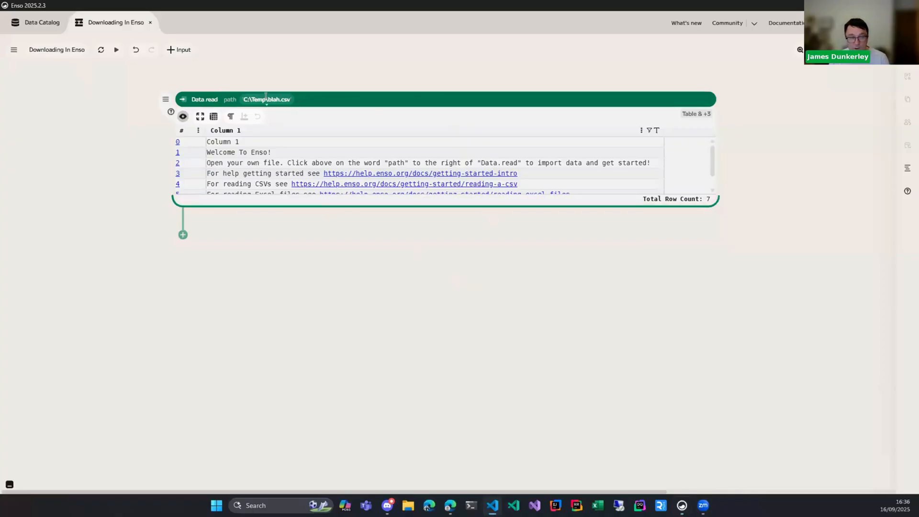
left_click(266, 99)
type("https://enso-data-samples.s3.us-west-1.amazonaws.com/products.csv")
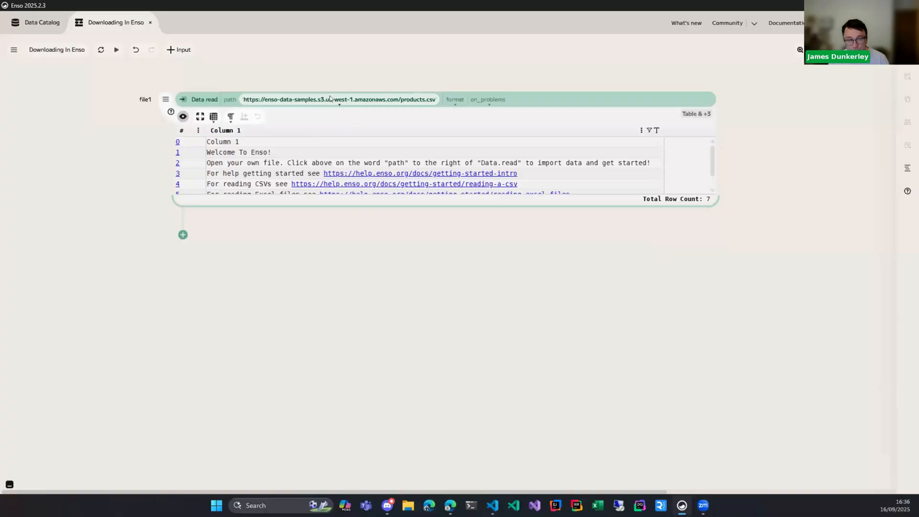
left_click(134, 247)
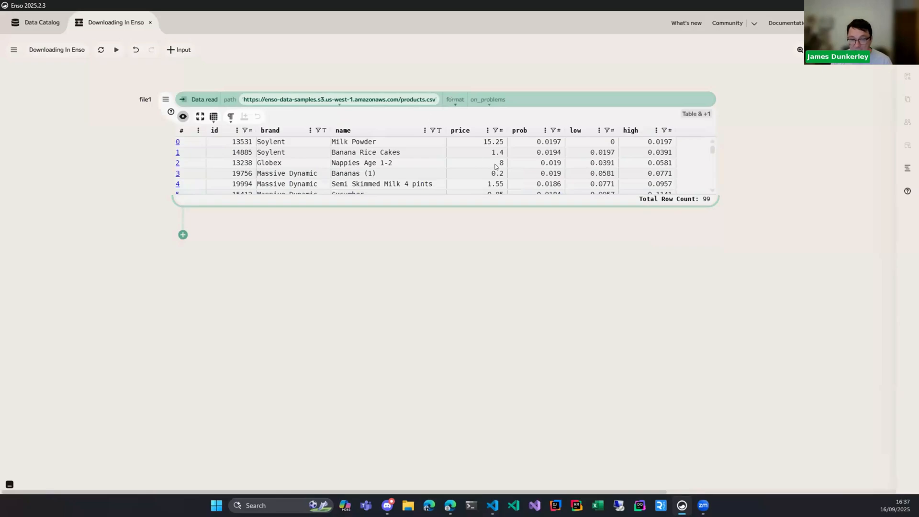
Try reading products.csv with the Plain Text format and with the Delimited format
left_click(451, 99)
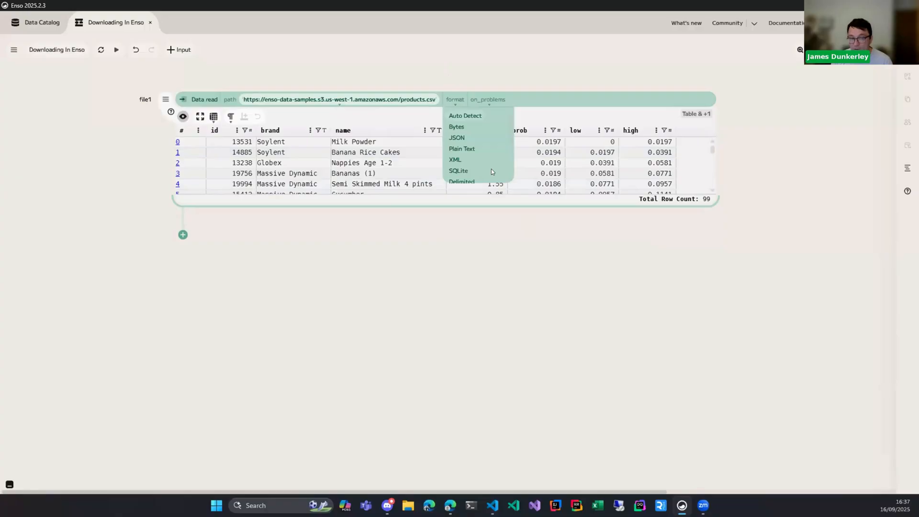
left_click(473, 151)
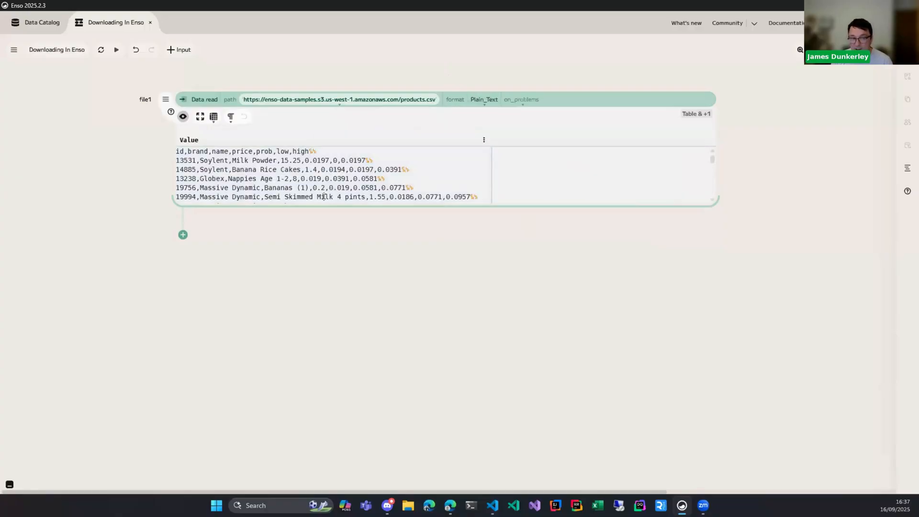
left_click(479, 99)
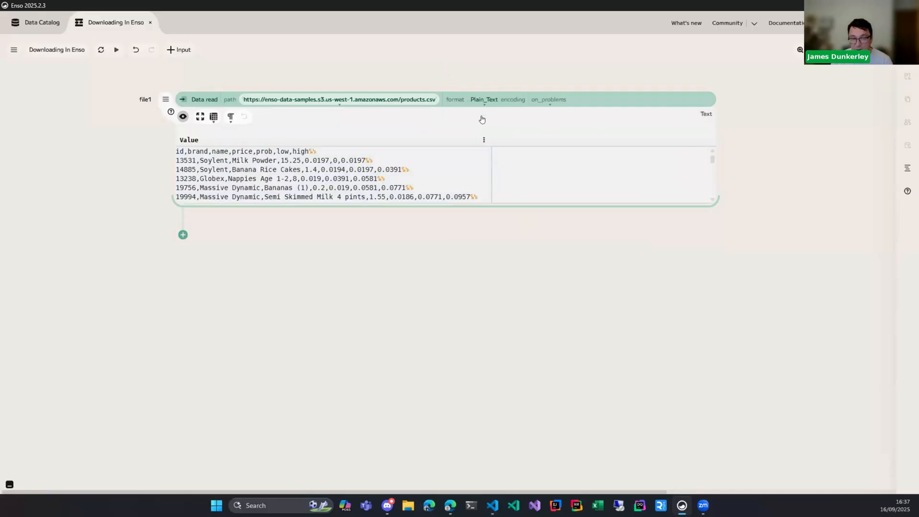
left_click(477, 181)
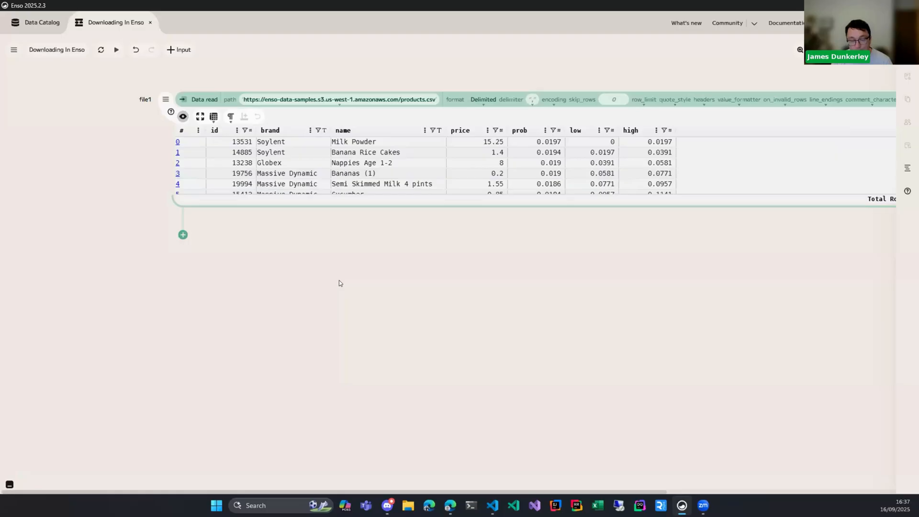
left_click(339, 280)
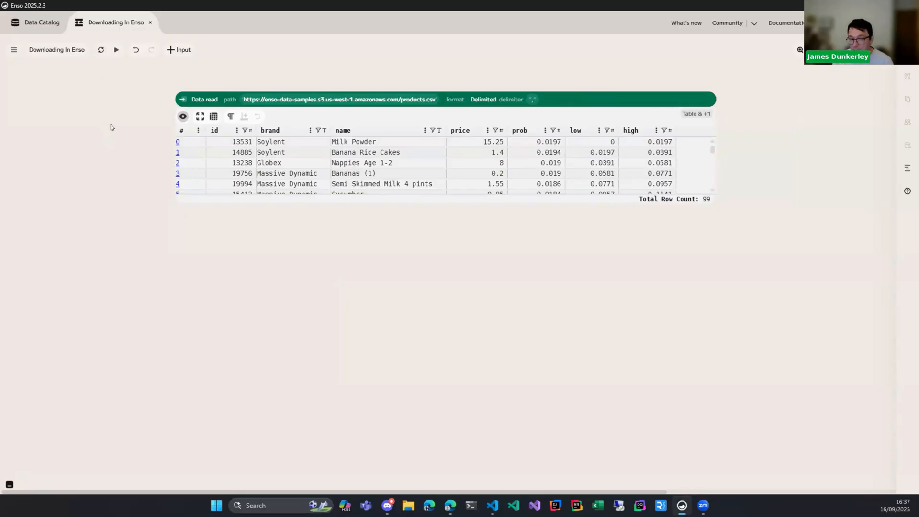
Read products.csv as Plain Text once more and return its read format to Auto Detect
left_click(483, 99)
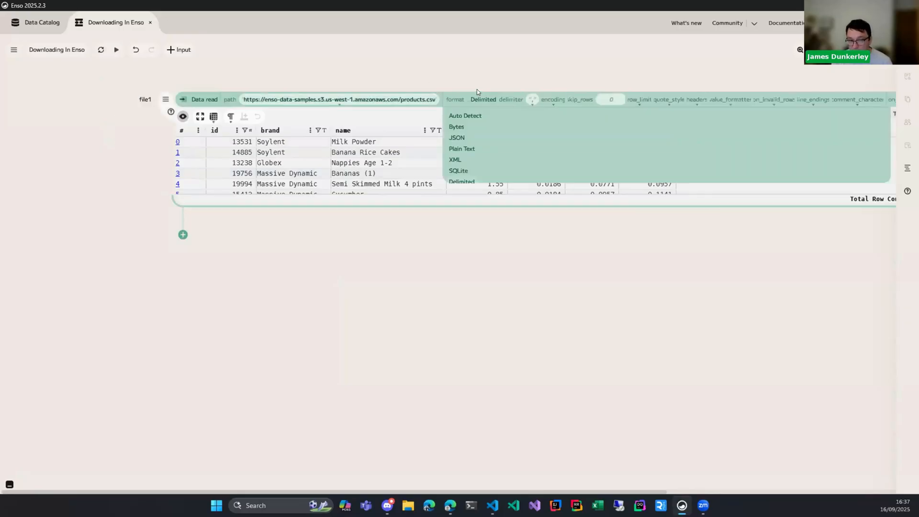
left_click(456, 148)
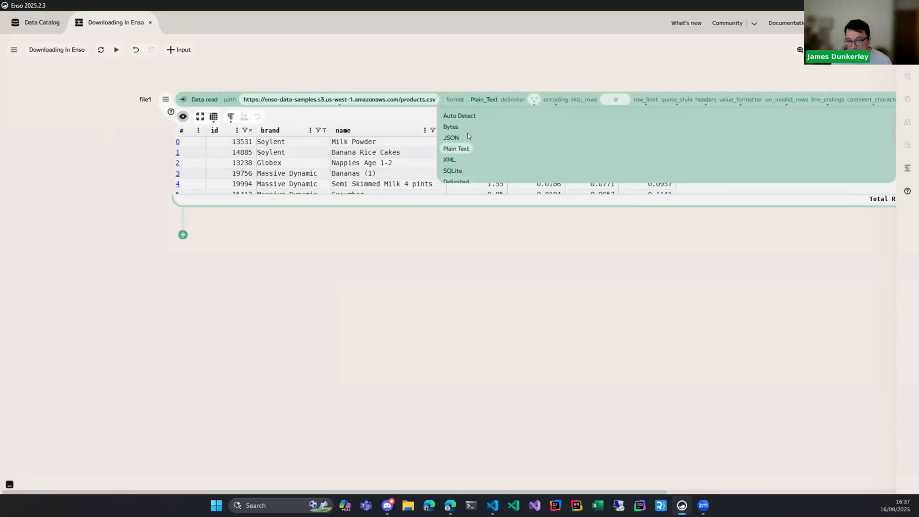
left_click(481, 99)
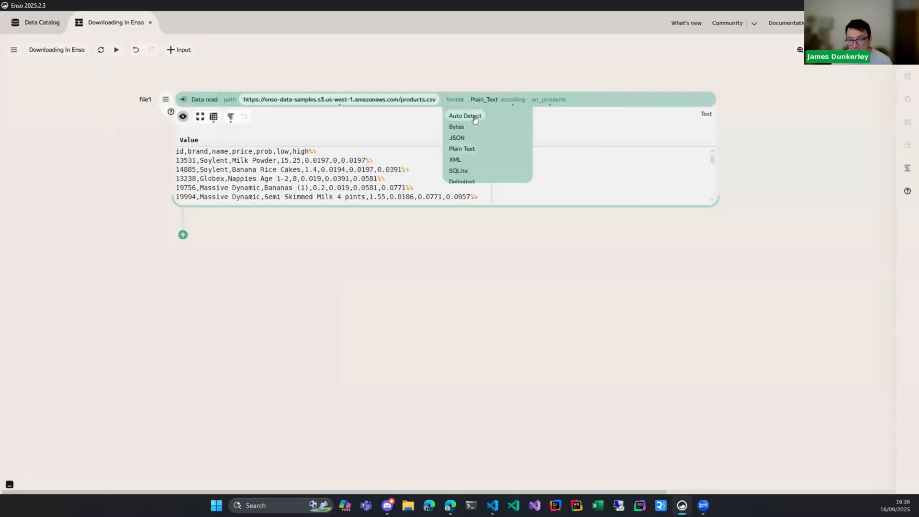
left_click(475, 119)
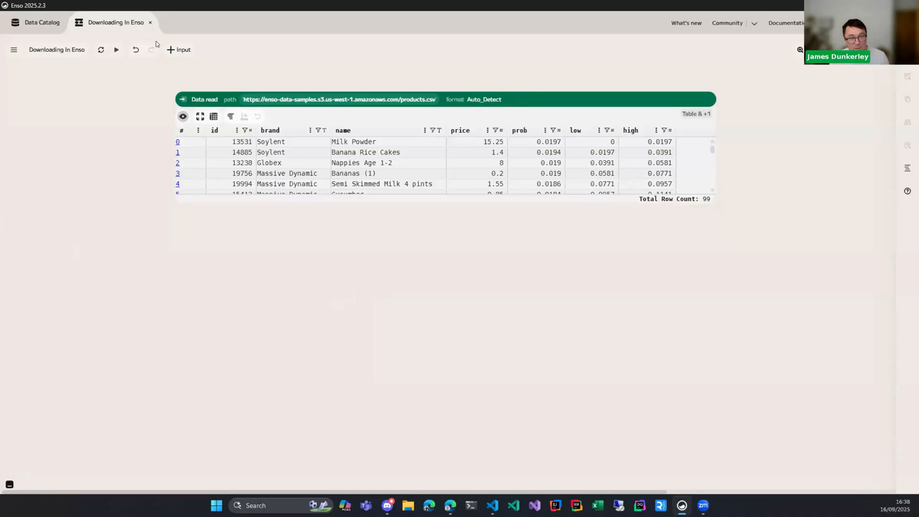
left_click(173, 51)
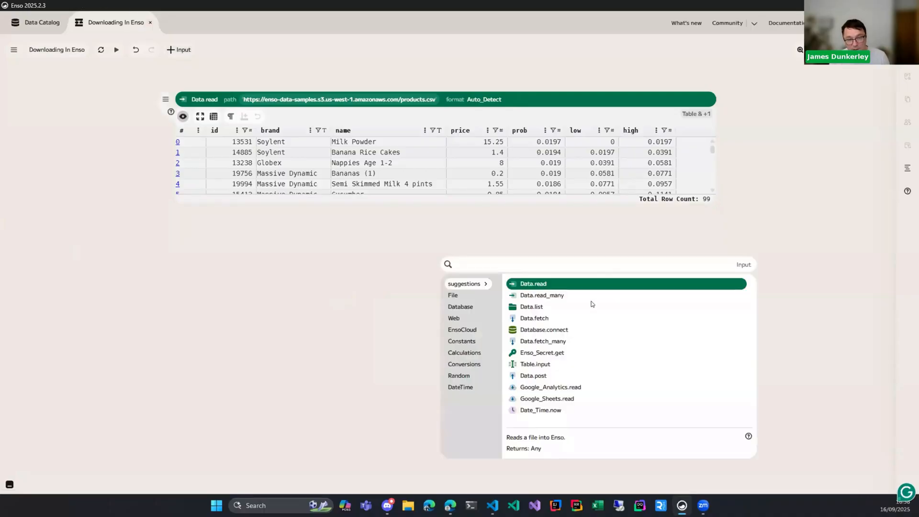
left_click(554, 284)
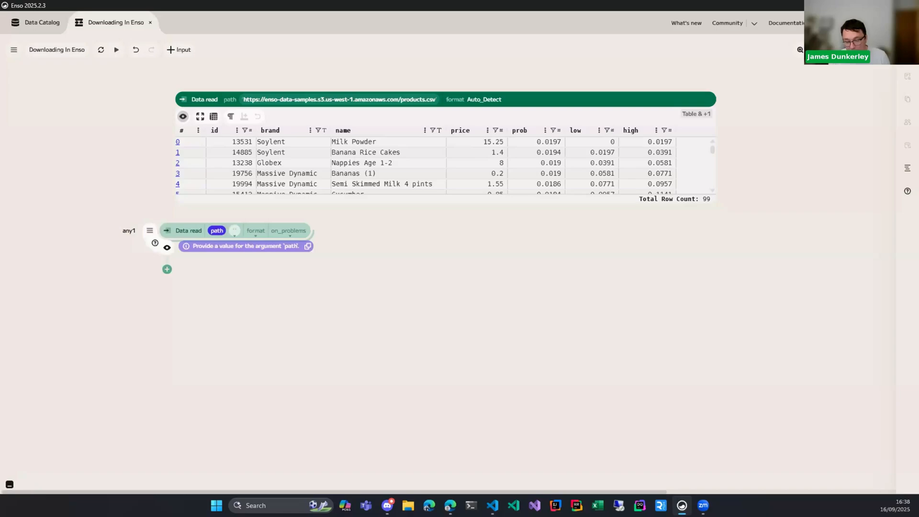
key("alt+Tab")
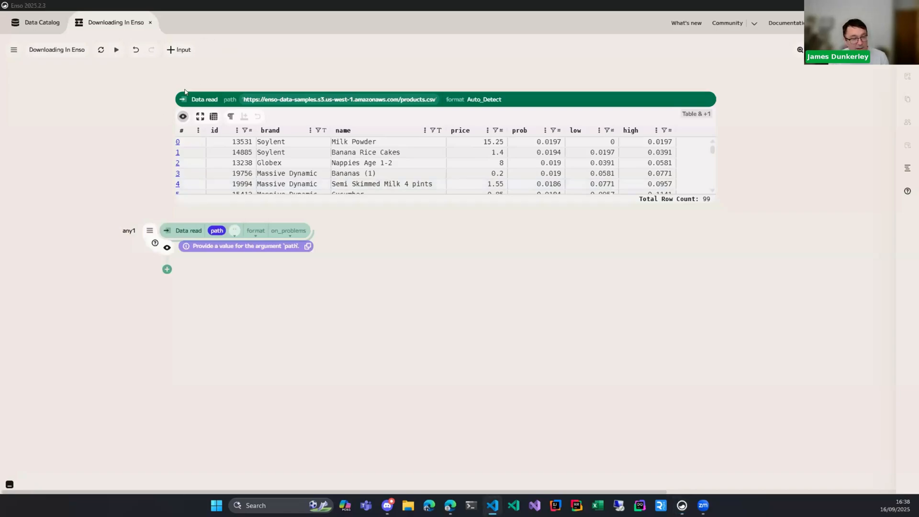
left_click(234, 230)
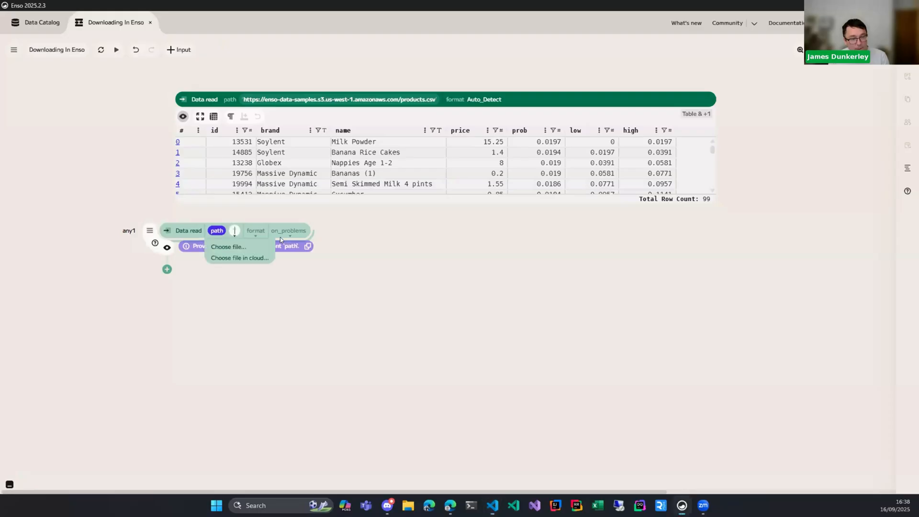
type("https://samples-files.com/samples/code/json/sample1.json")
left_click(752, 348)
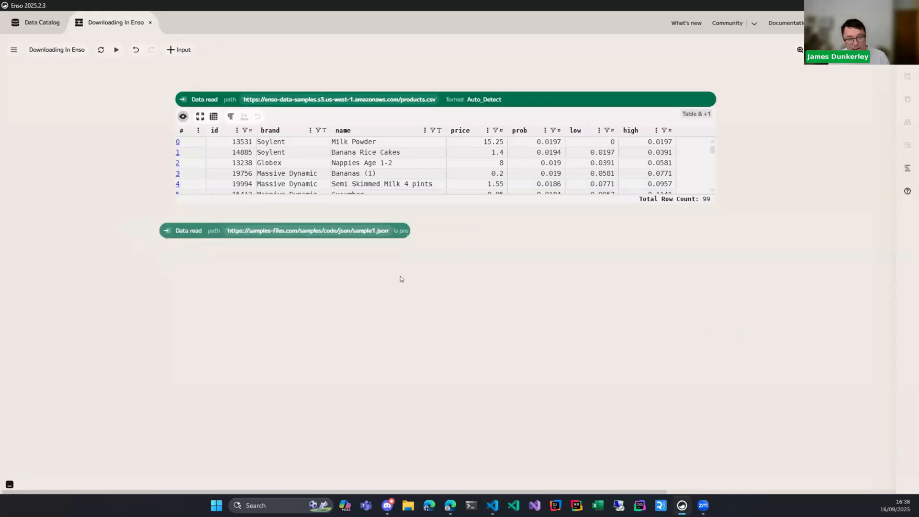
mouse_move(167, 249)
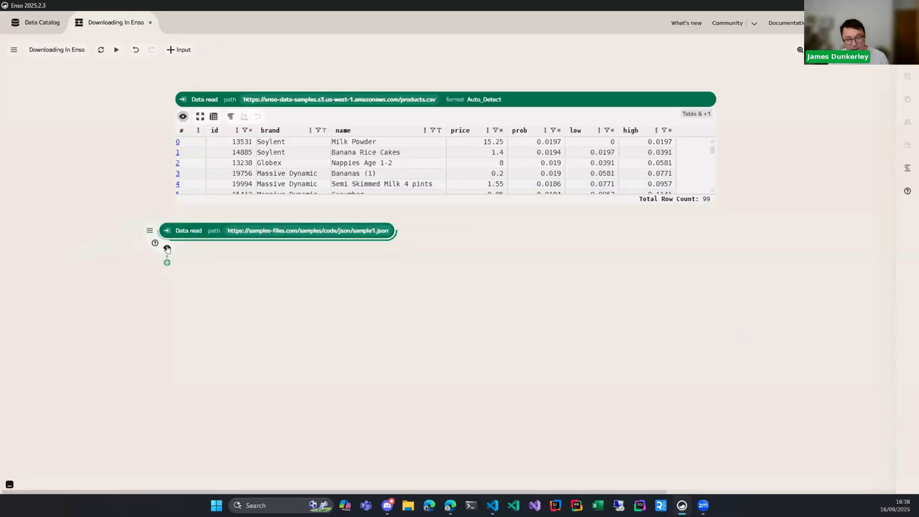
left_click(168, 248)
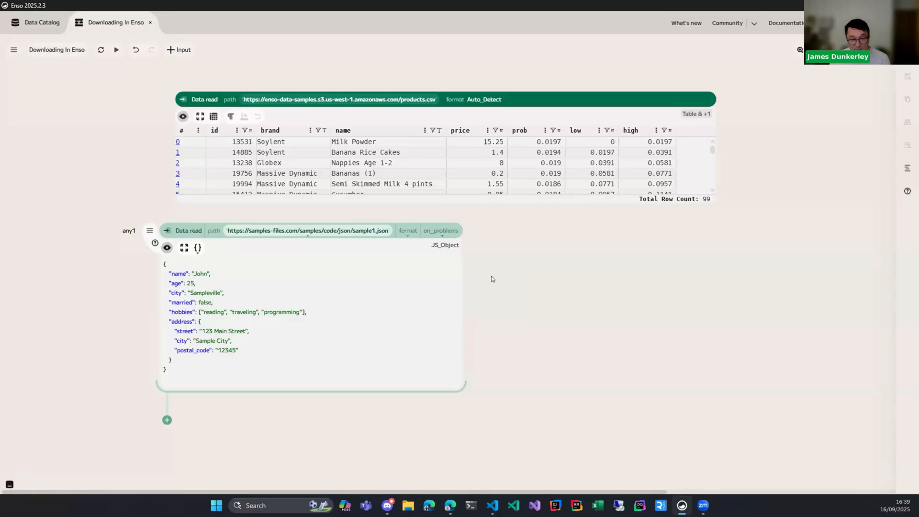
Extract the hobbies key from the sample1.json object into a get node, and show and enlarge its visualization
left_click(184, 312)
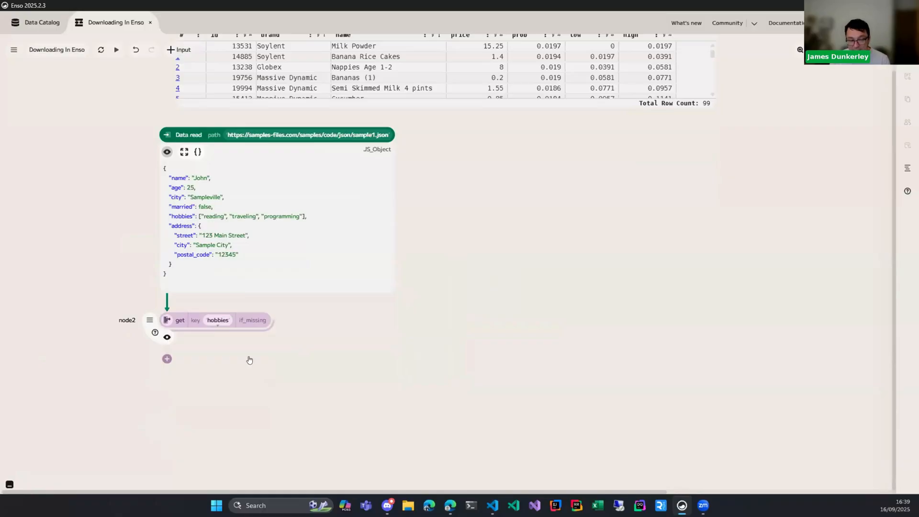
left_click(167, 338)
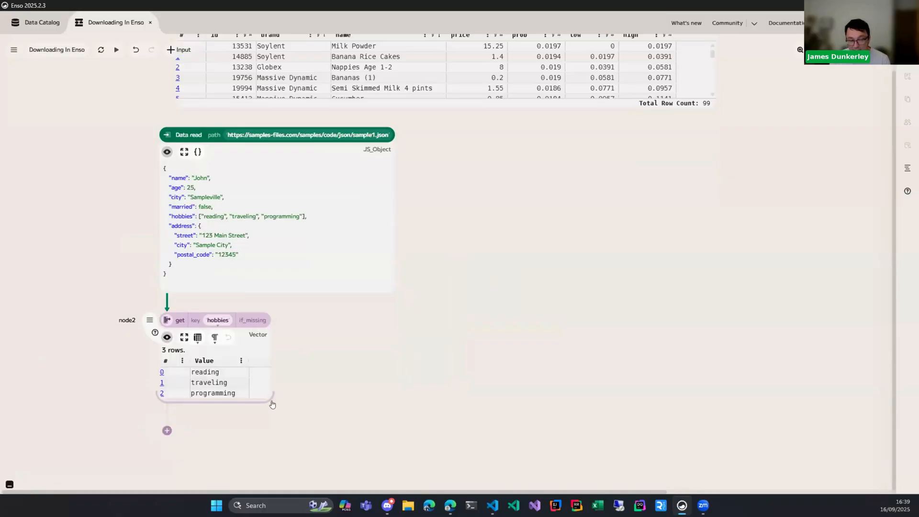
left_click_drag(272, 404, 287, 446)
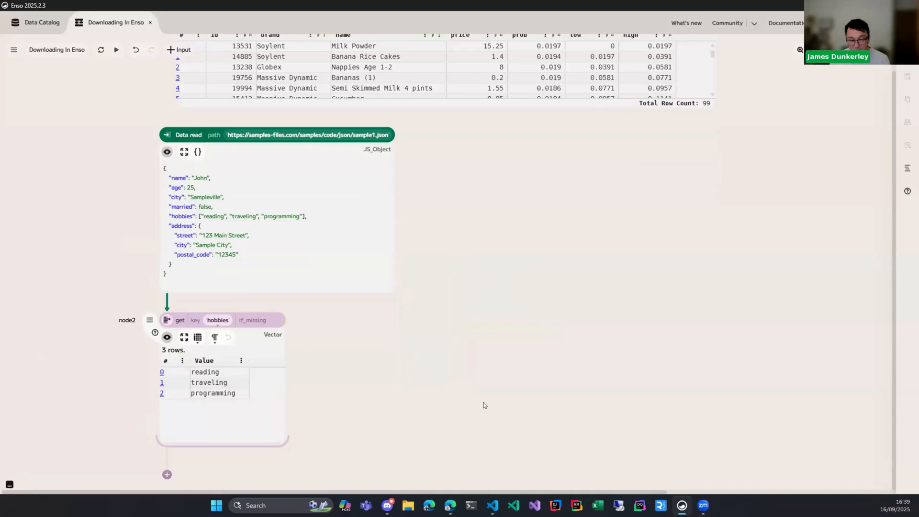
Change the get node's key to address and deselect the node
left_click(215, 319)
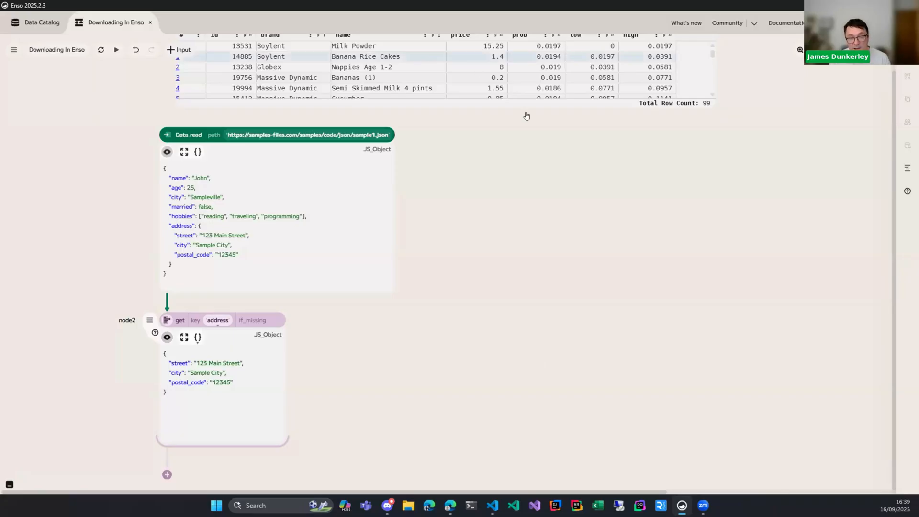
left_click(454, 137)
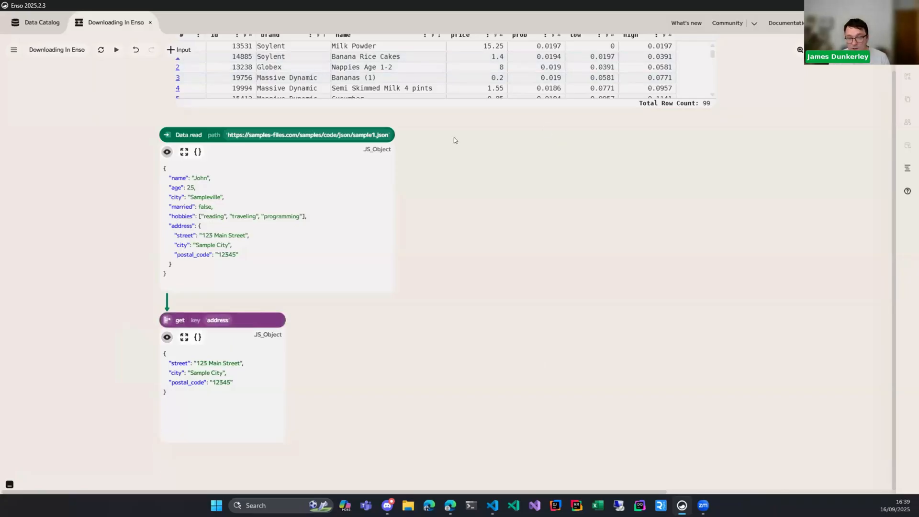
Add a third Data.read node, level with the sample1.json read node and to its right
key("Return")
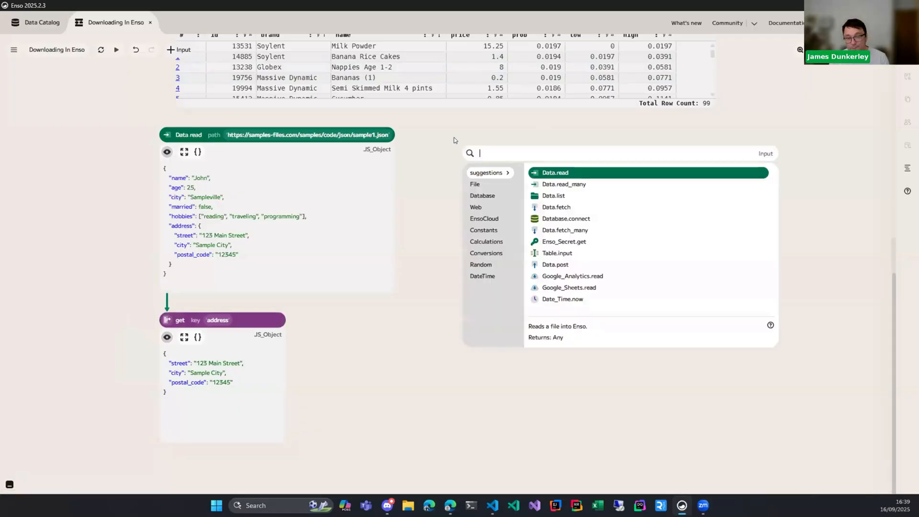
left_click(560, 174)
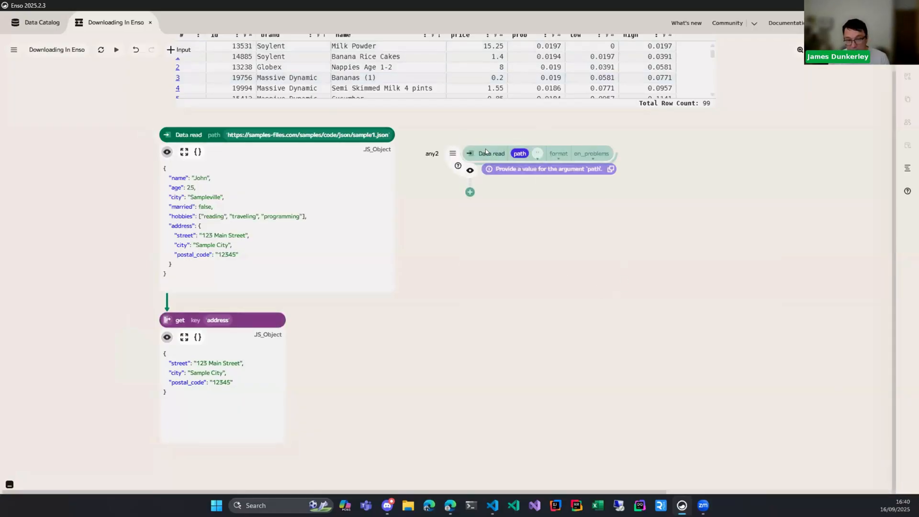
left_click(517, 206)
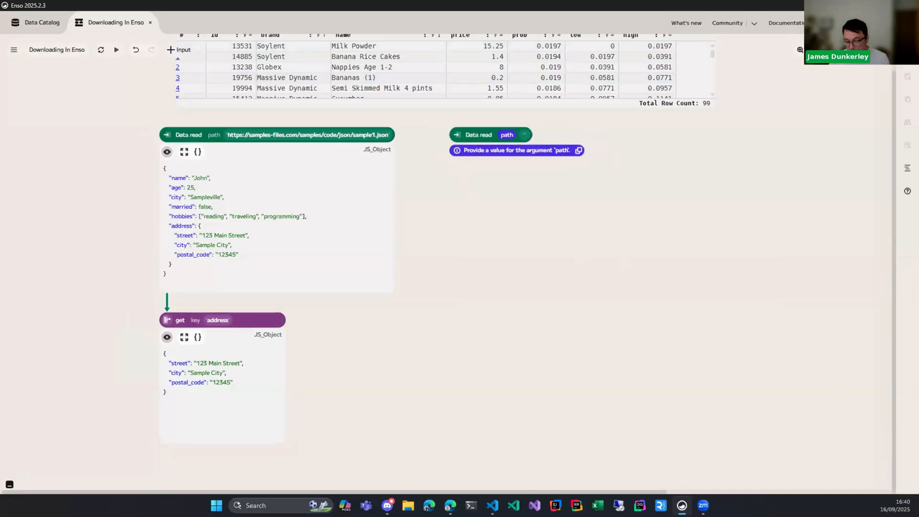
key("alt+Tab")
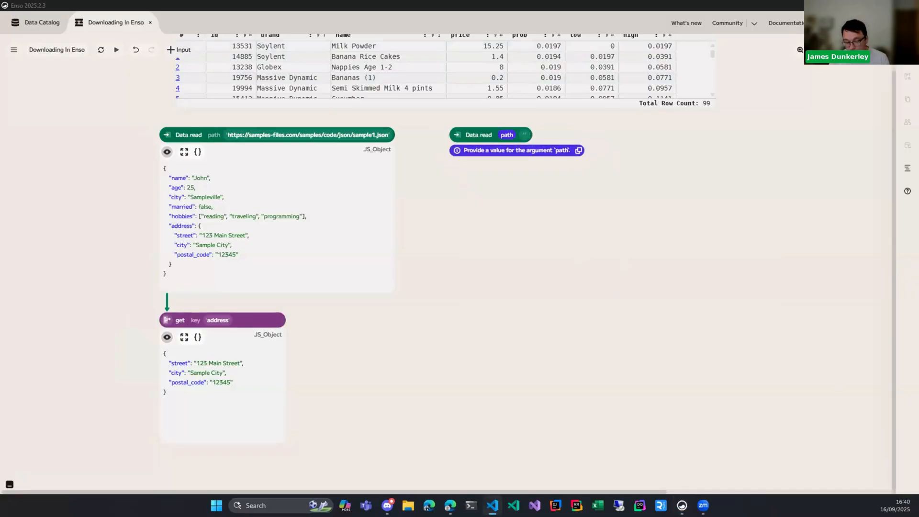
left_click(526, 135)
type("https://enso-data-samples.s3.us-west-1.amazonaws.com/locations.json")
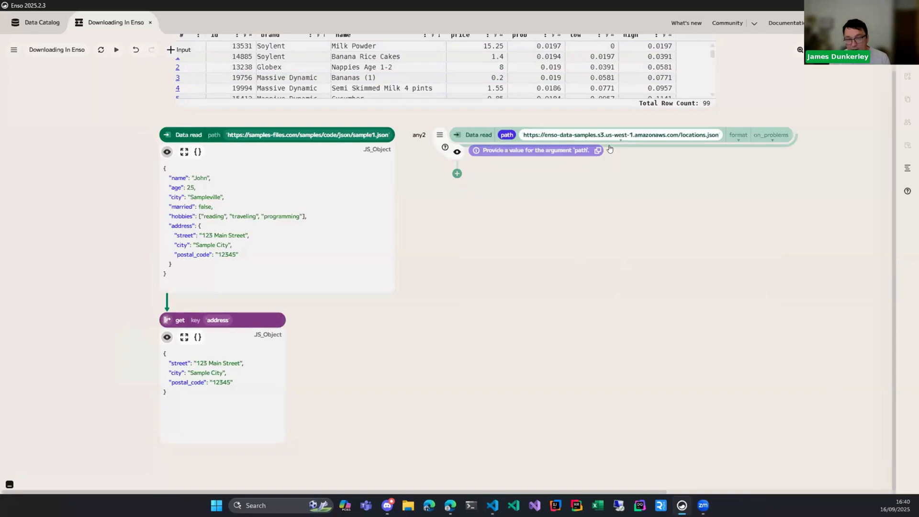
left_click(659, 301)
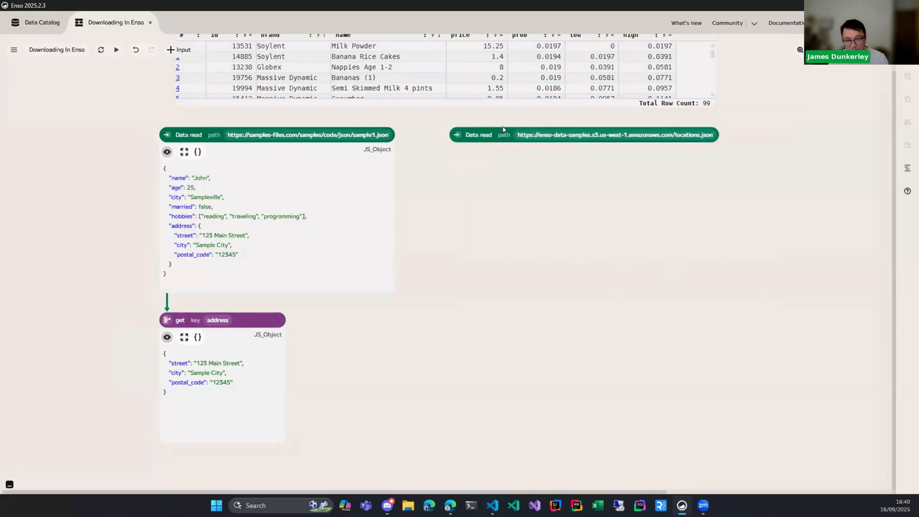
mouse_move(457, 154)
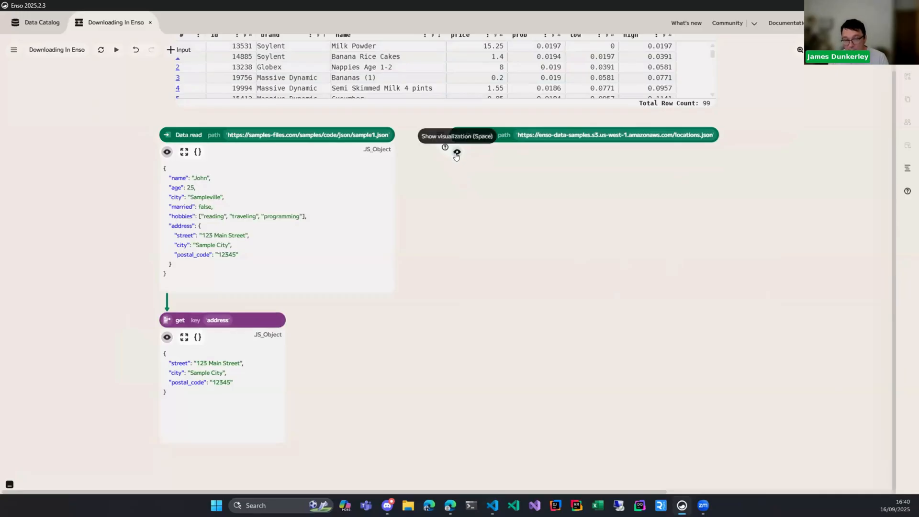
left_click(456, 154)
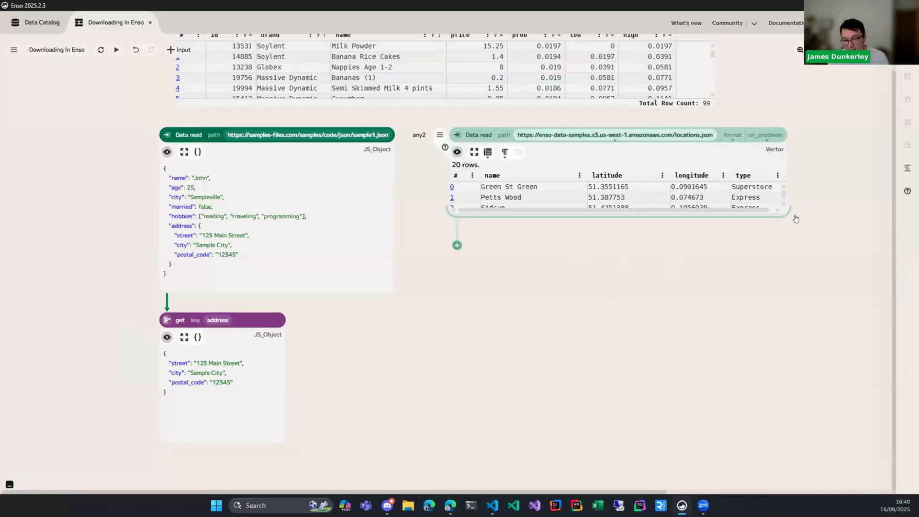
Enlarge the locations.json read node's visualization and switch it to the JSON view
left_click_drag(785, 210, 849, 272)
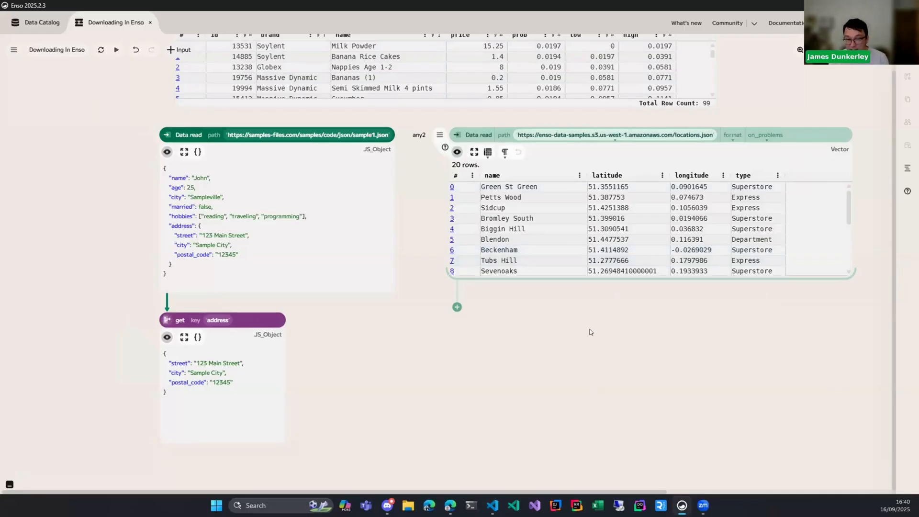
left_click(487, 152)
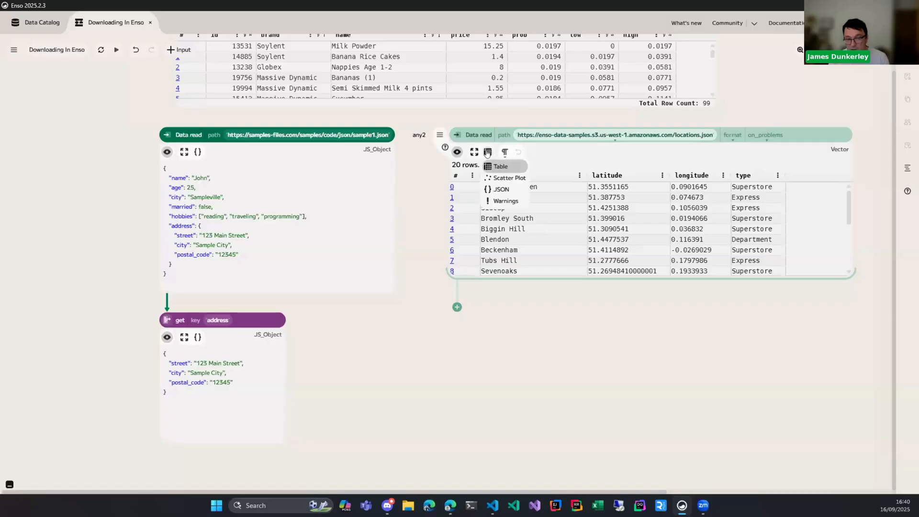
left_click(510, 191)
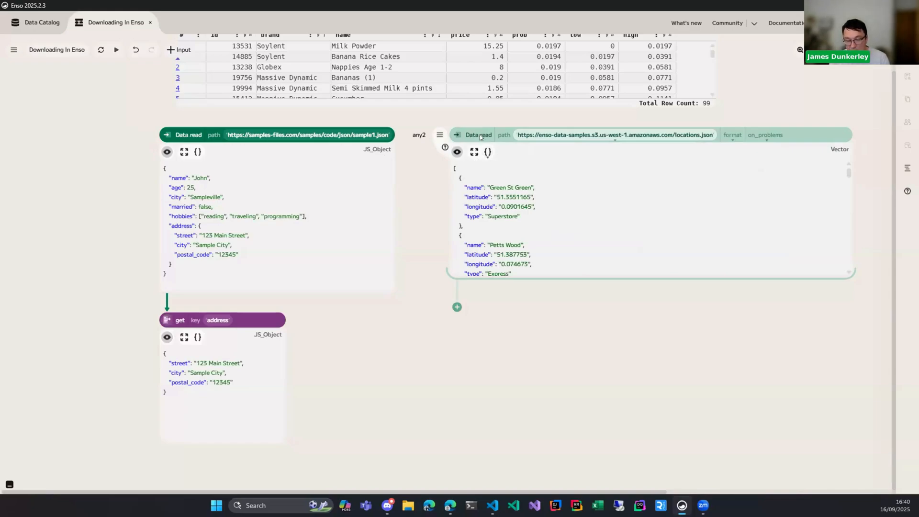
left_click(487, 153)
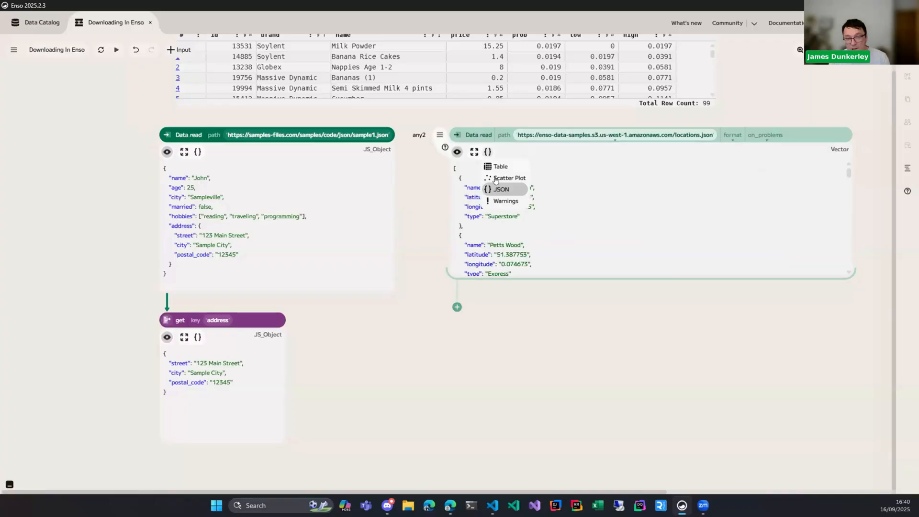
left_click(655, 195)
Convert the locations.json vector with a to_table node beneath it and show the new node's visualization
left_click(456, 306)
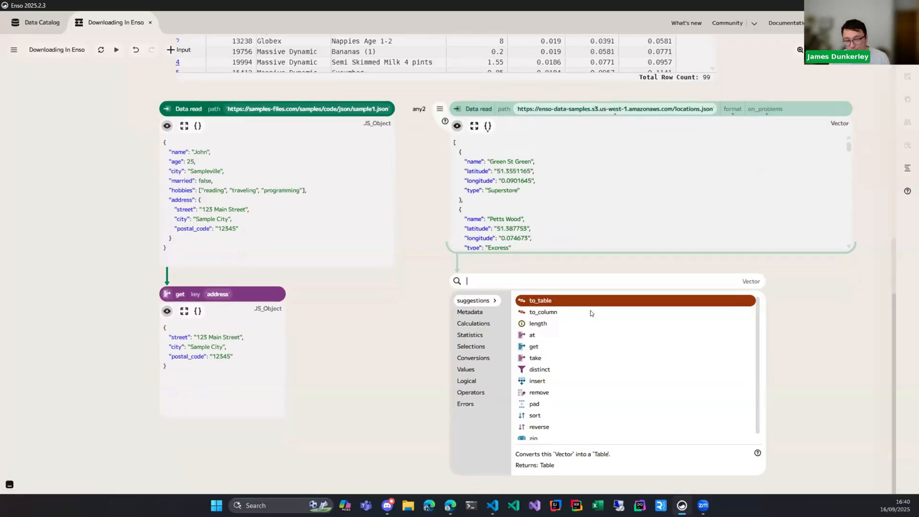
left_click(559, 301)
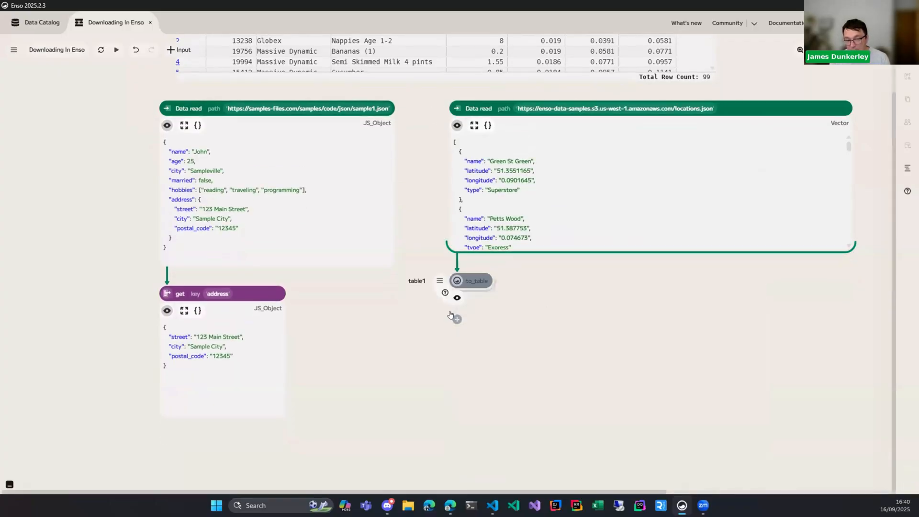
left_click(466, 297)
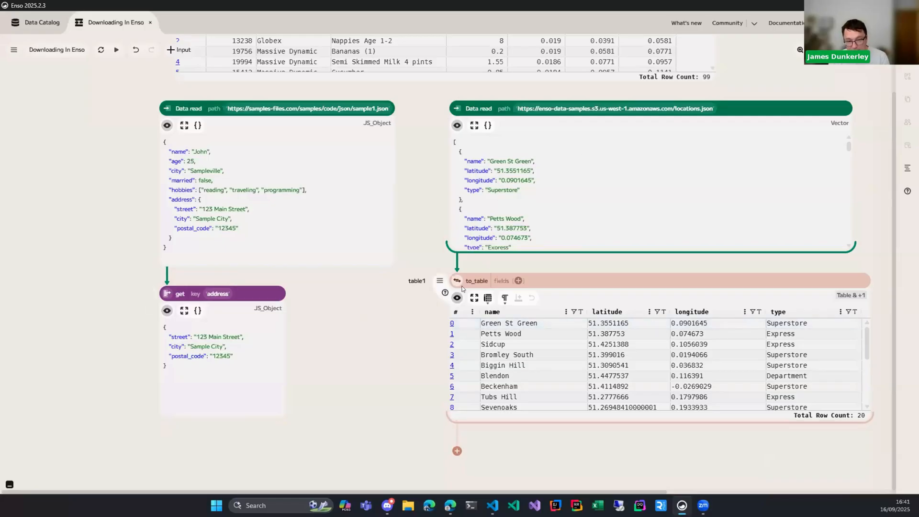
Switch the locations.json read node's visualization back to the Table view
scroll(475, 444, "up", 2)
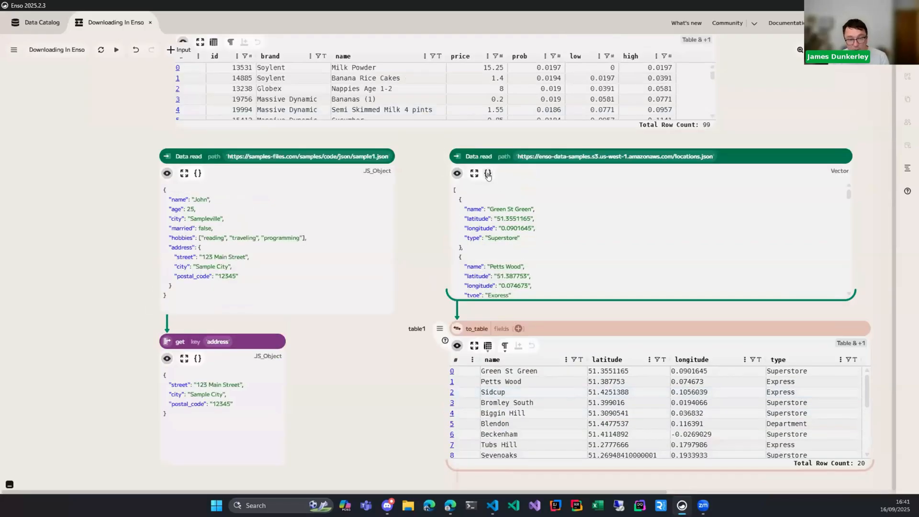
left_click(488, 174)
left_click(495, 187)
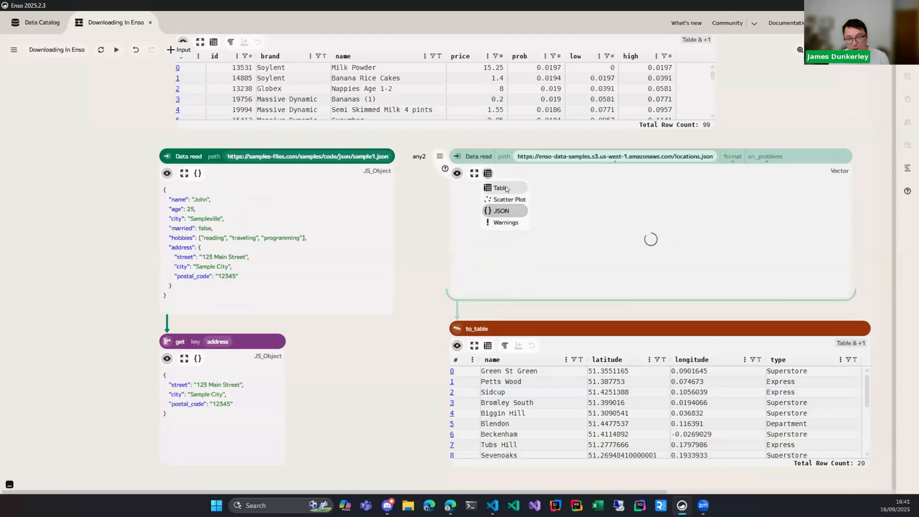
scroll(530, 152, "down", 2)
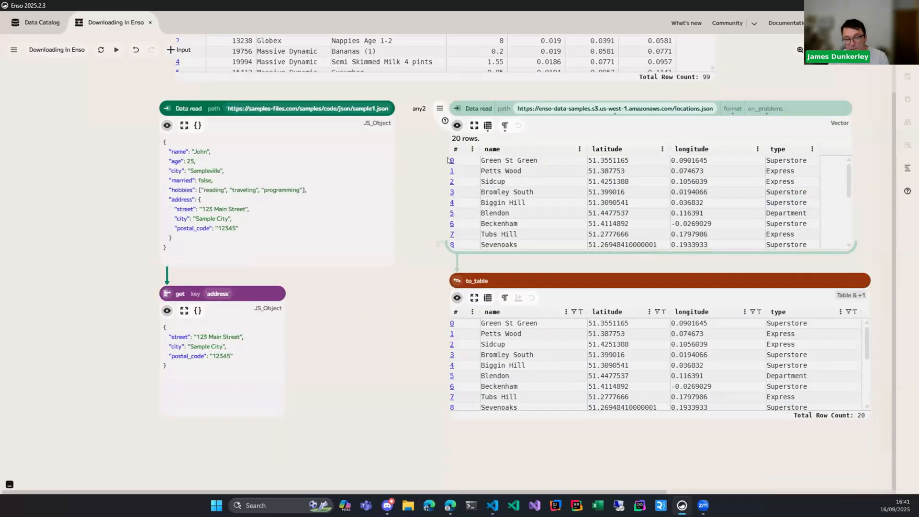
Extract the item at index 4 of the locations.json vector into an at node, and show and enlarge its visualization
left_click(452, 203)
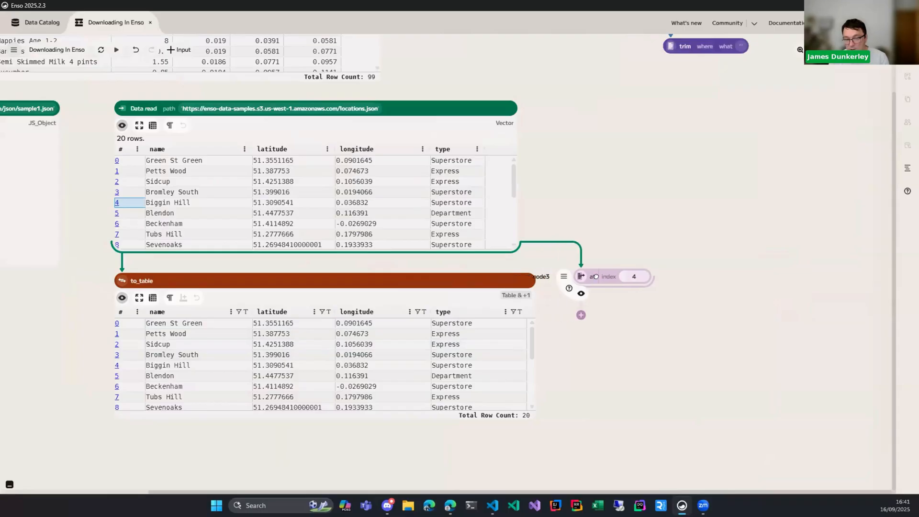
left_click(593, 298)
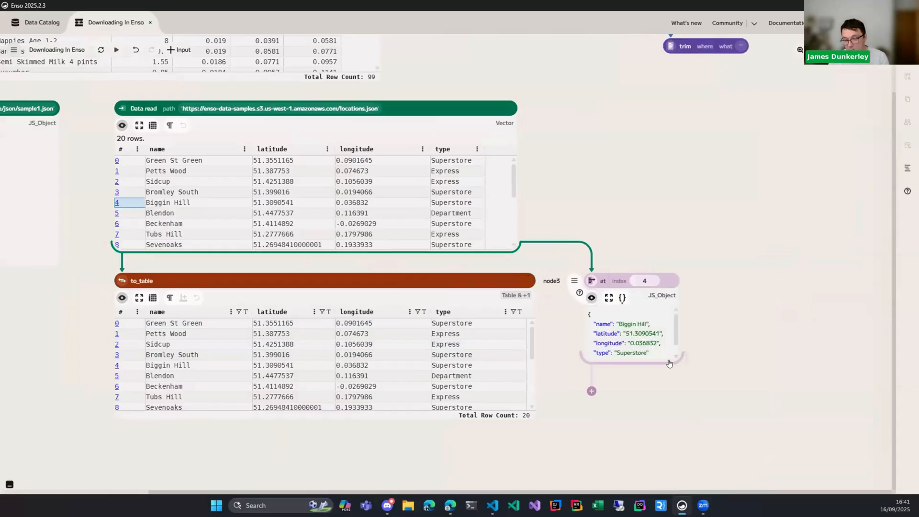
left_click_drag(724, 394, 745, 406)
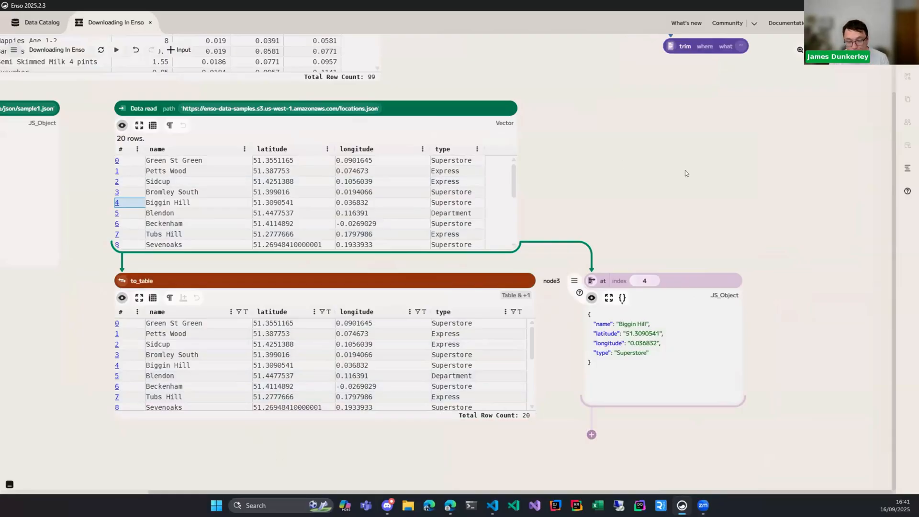
Switch to the browser to view the FRED home page at fred.stlouisfed.org, and return to Enso
scroll(684, 189, "left", 6)
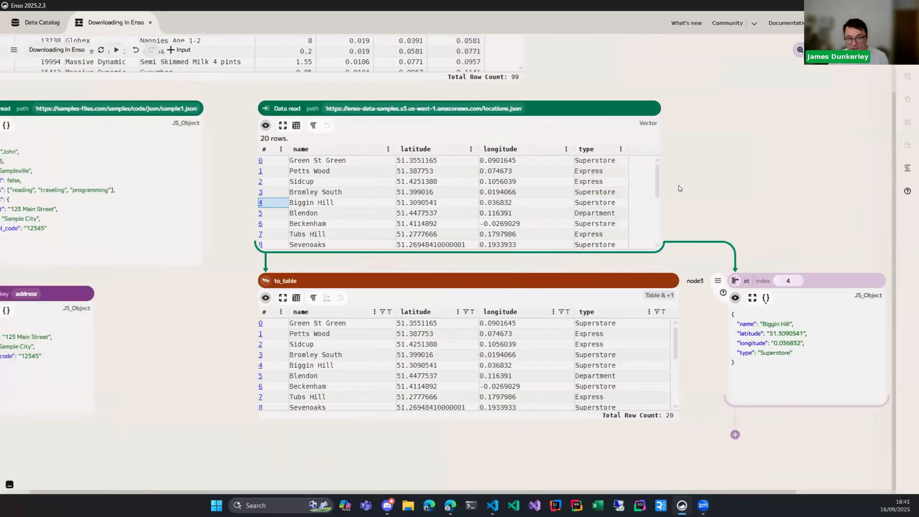
scroll(289, 335, "up", 3)
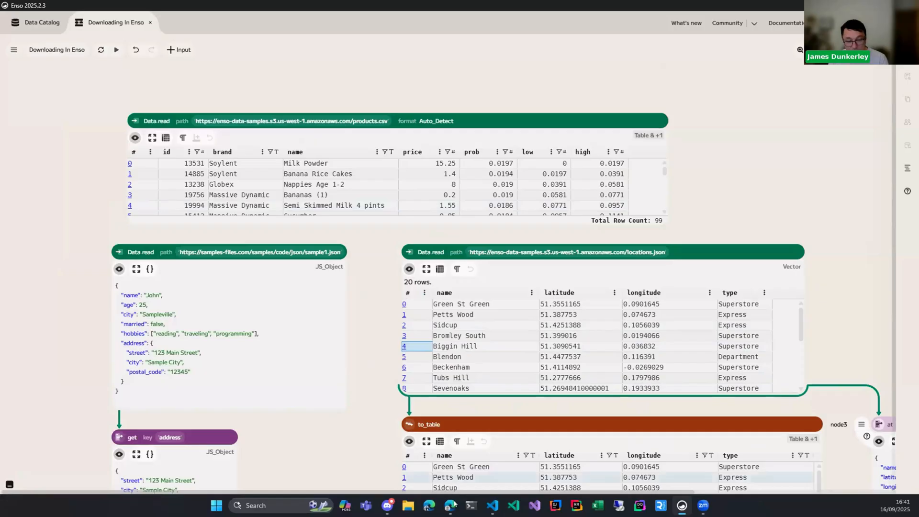
mouse_move(453, 503)
left_click(450, 452)
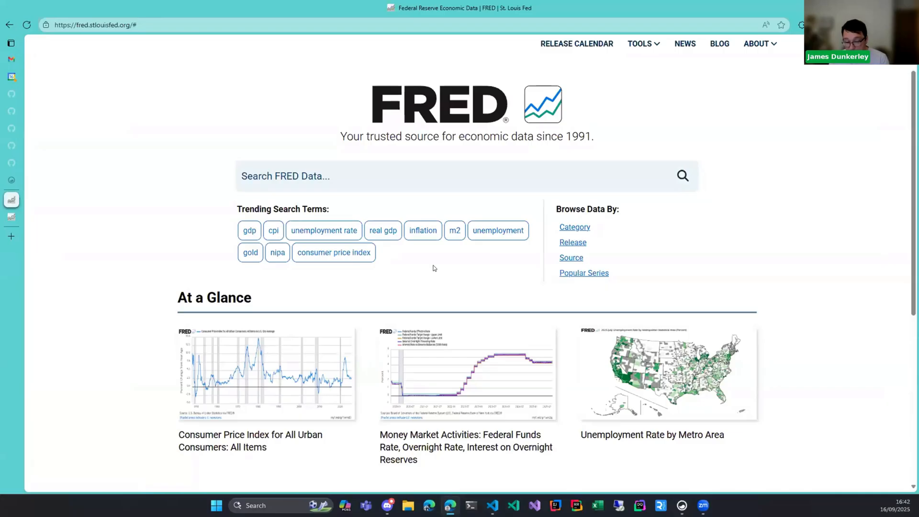
left_click(685, 504)
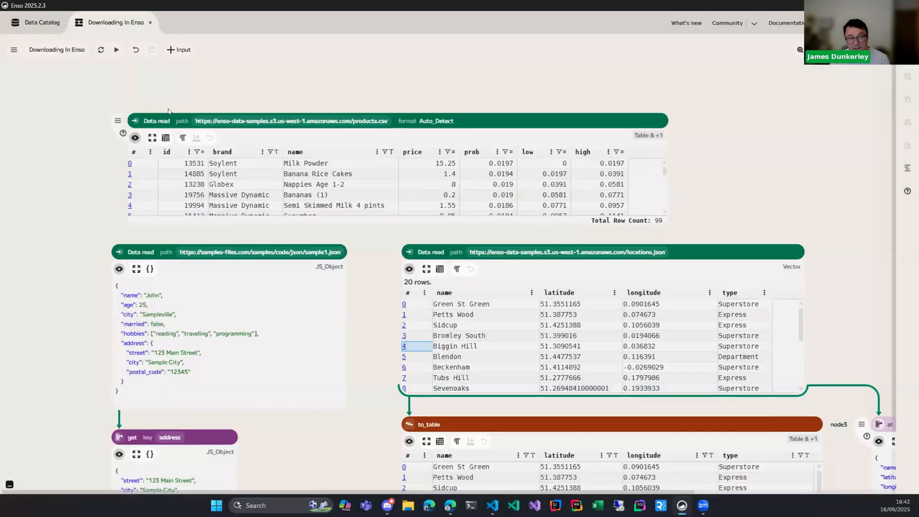
View the New Secret form in the Data Catalog, dismiss it without creating a secret, and return to the Downloading In Enso project
left_click(29, 24)
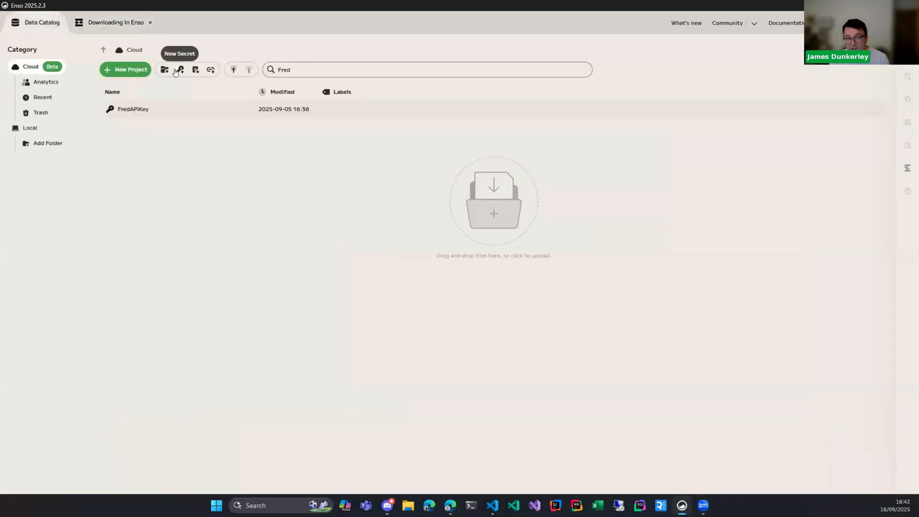
left_click(176, 72)
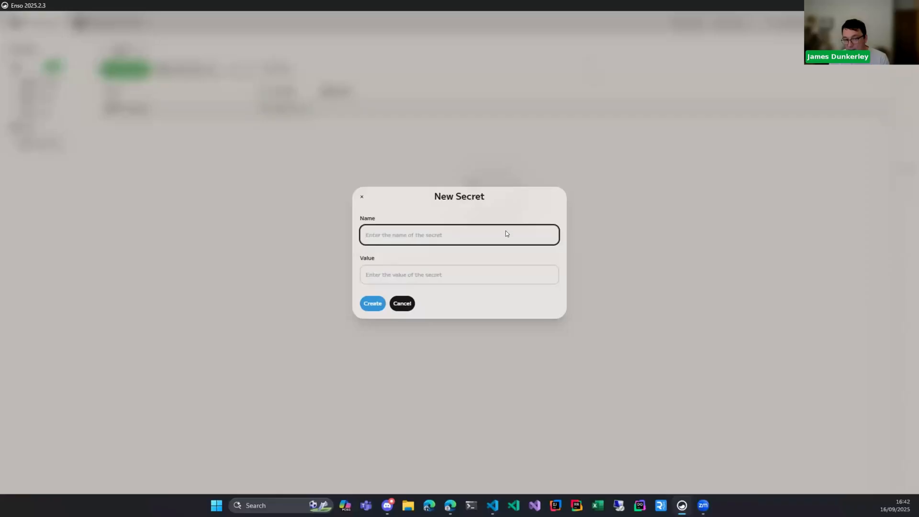
left_click(401, 307)
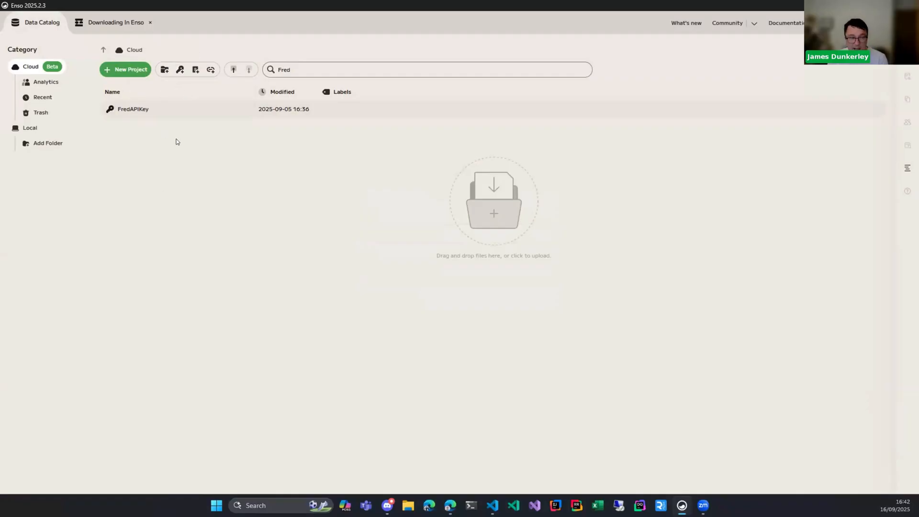
left_click(102, 19)
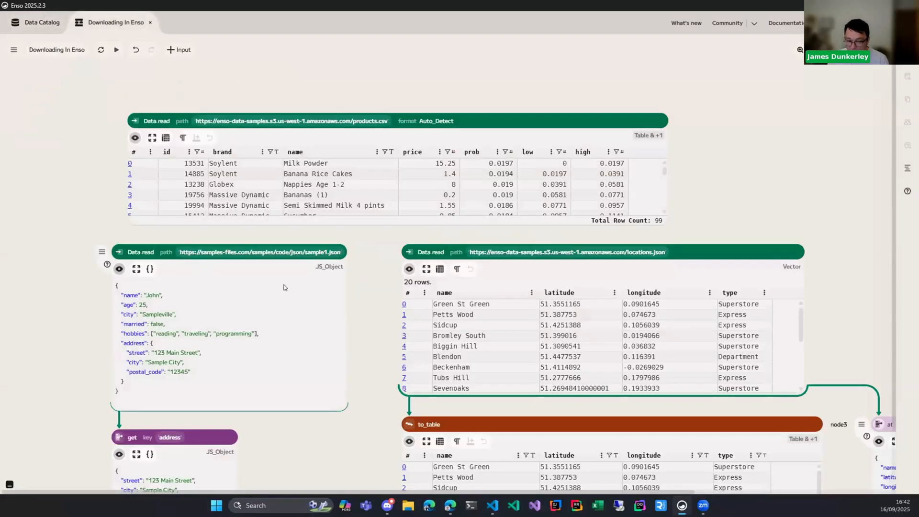
Switch to the browser to view FRED's United States and United Kingdom Consumer Price Index pages, and return to Enso
scroll(367, 288, "down", 3)
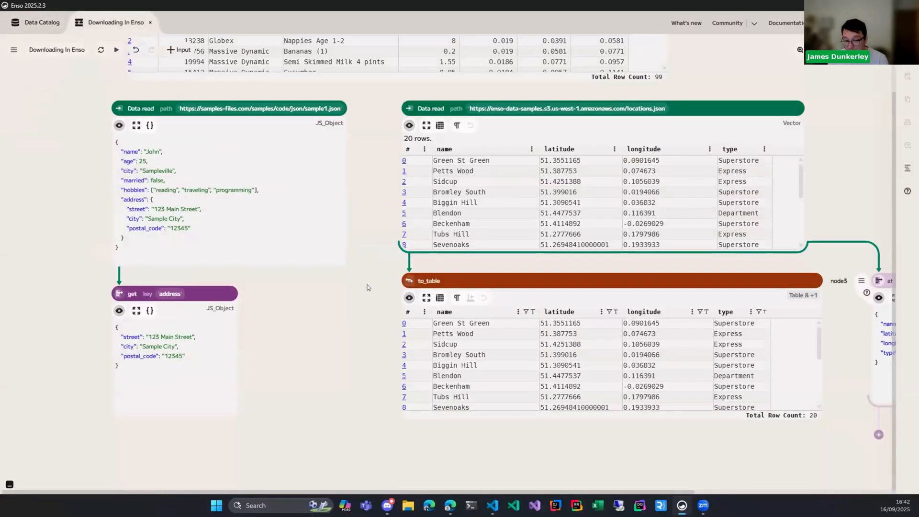
scroll(367, 287, "down", 4)
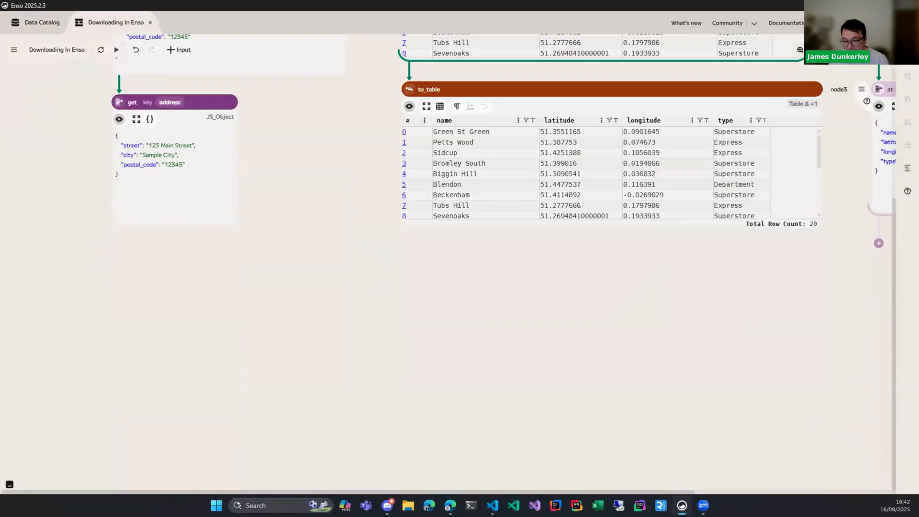
key("alt+Tab")
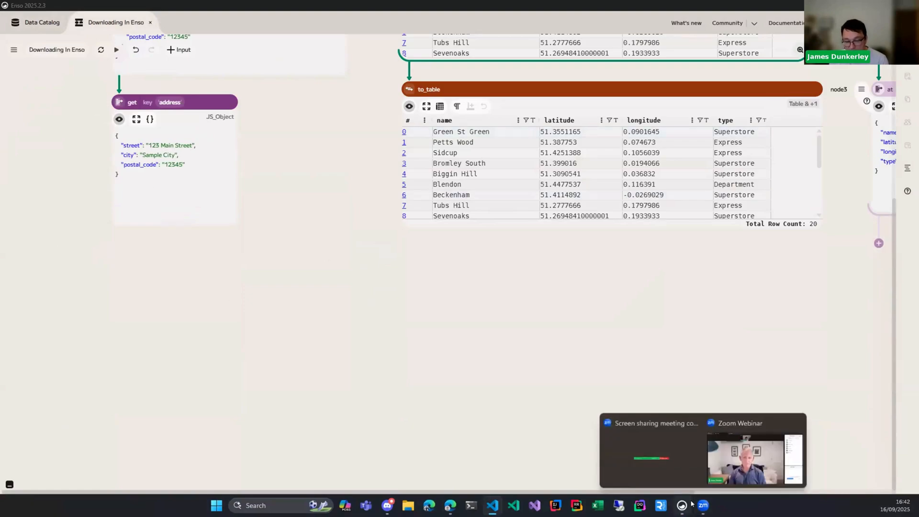
mouse_move(682, 505)
left_click(451, 505)
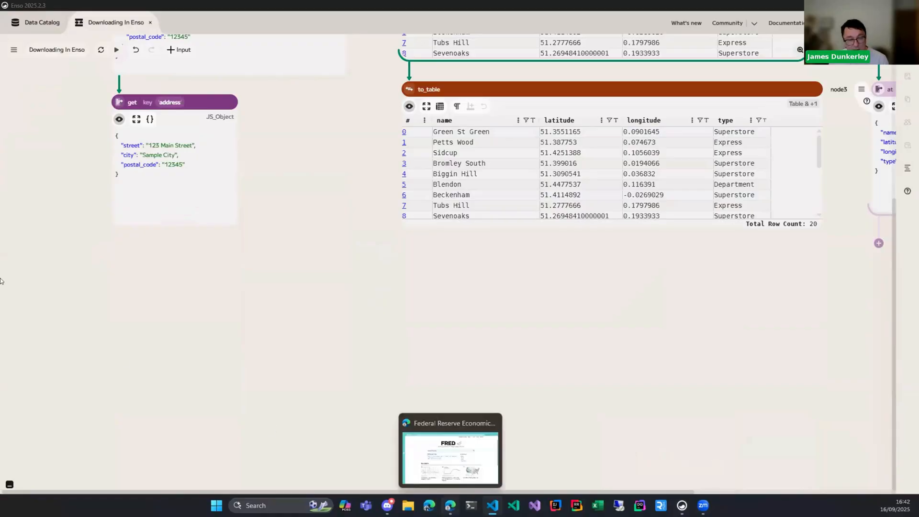
left_click(27, 218)
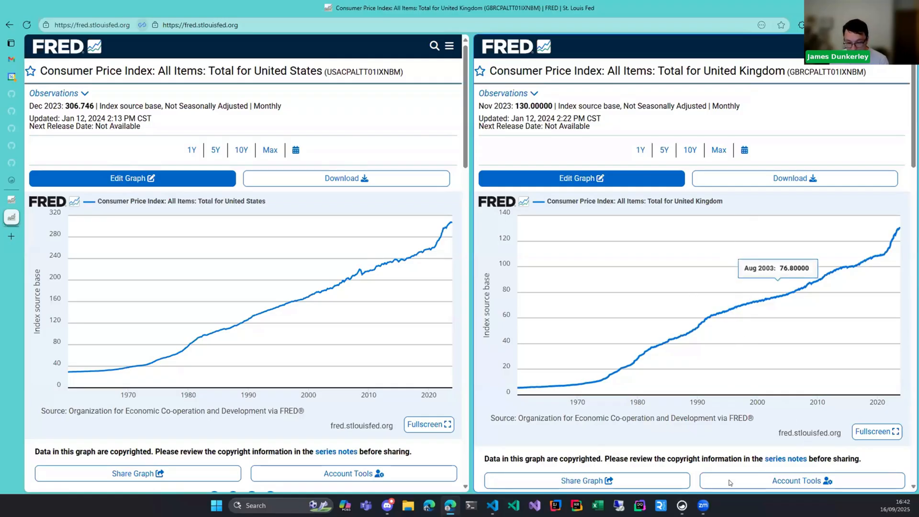
key("alt+Tab")
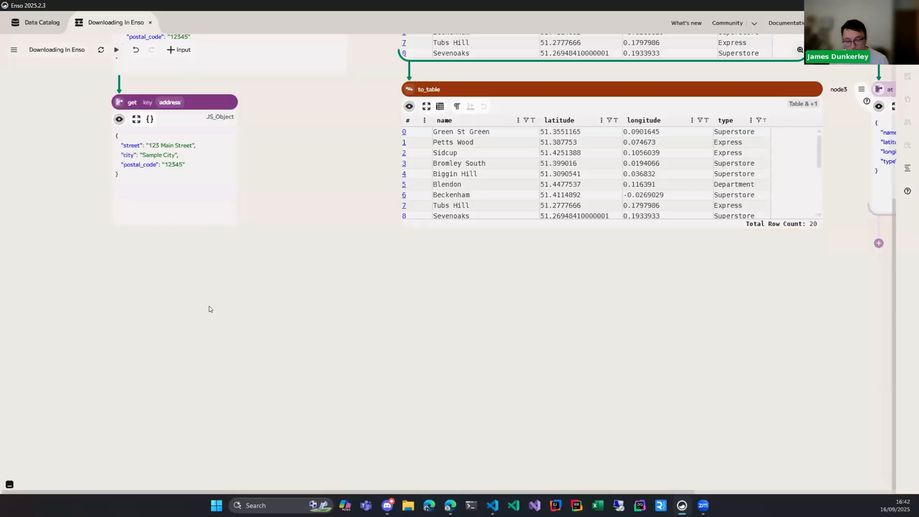
Add a URI.parse node in the empty space below the address get node
scroll(215, 263, "up", 5)
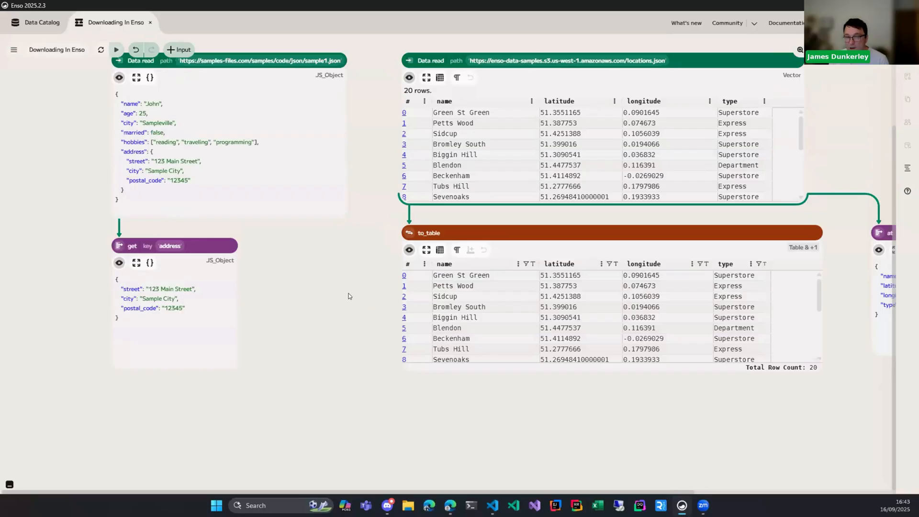
scroll(348, 296, "down", 2)
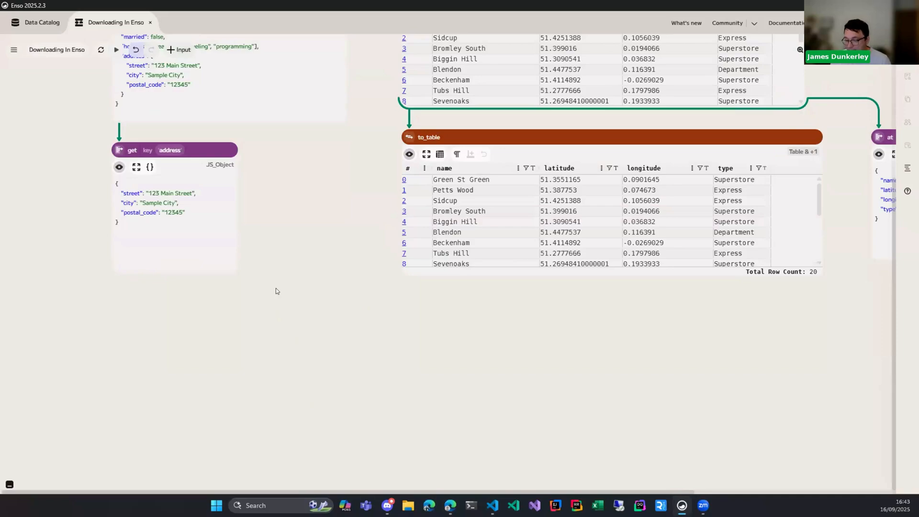
scroll(238, 309, "down", 1)
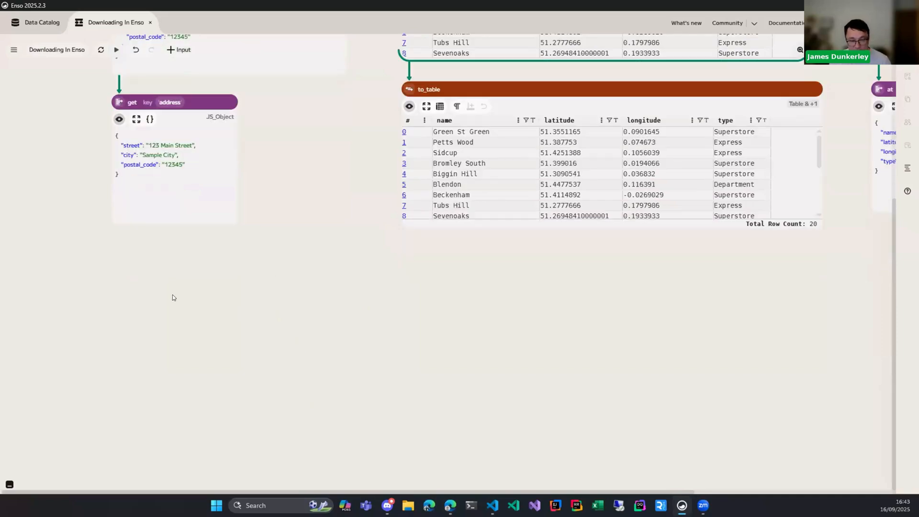
key("Return")
type("URI")
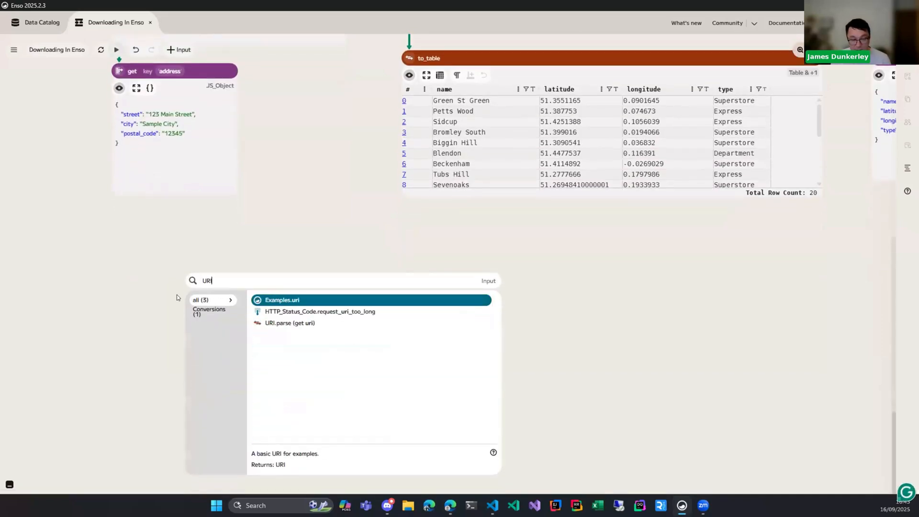
left_click(300, 323)
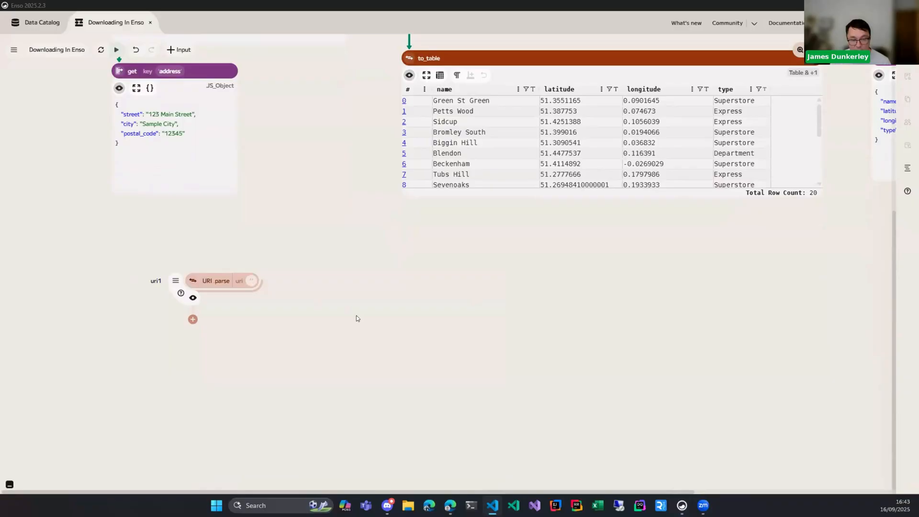
type("https://api.stlouisfed.org/fred/series/observations")
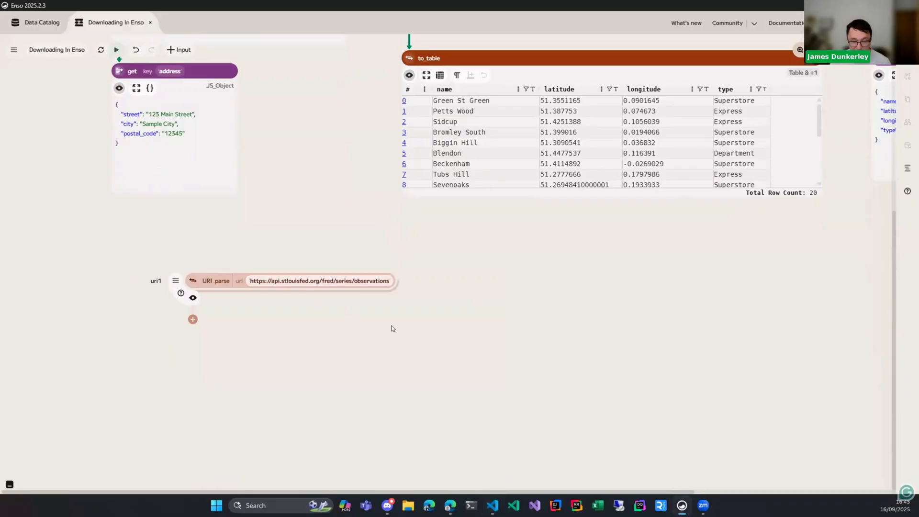
left_click(192, 299)
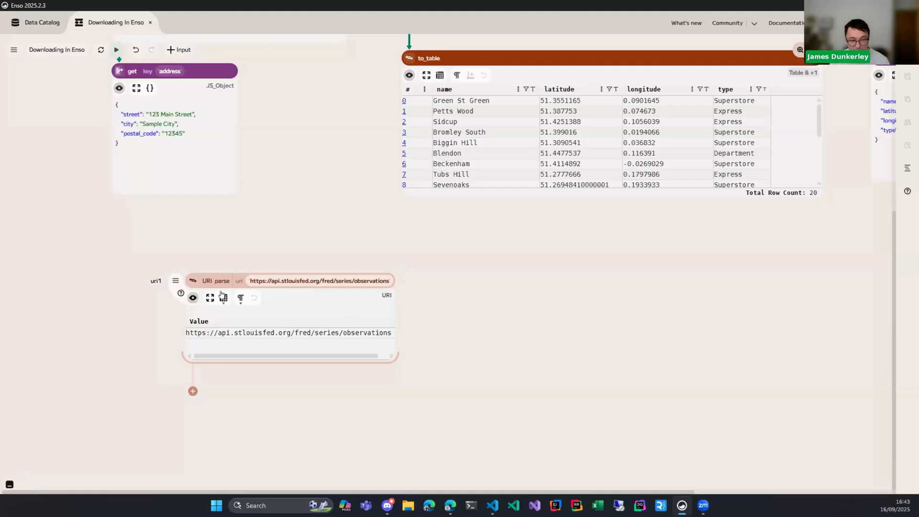
left_click_drag(210, 275, 201, 250)
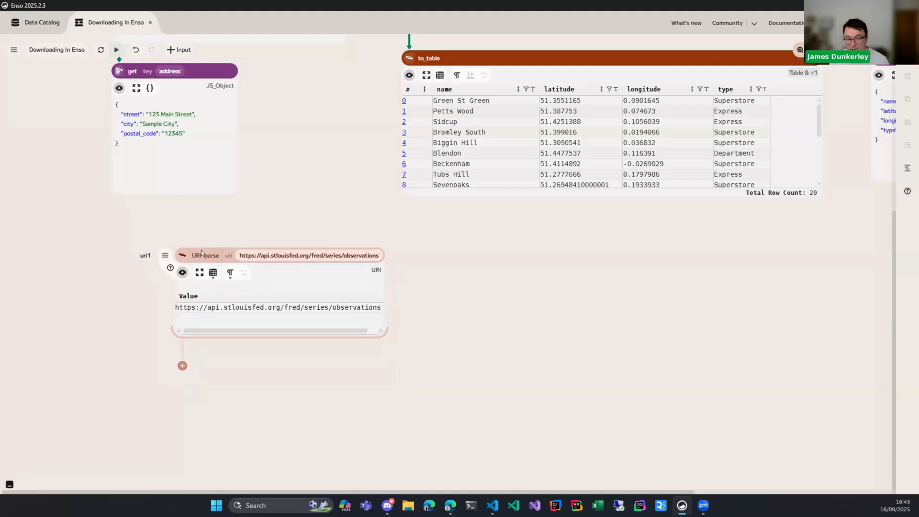
Add an add_query_argument node connected to the output of the URI.parse node
left_click(135, 50)
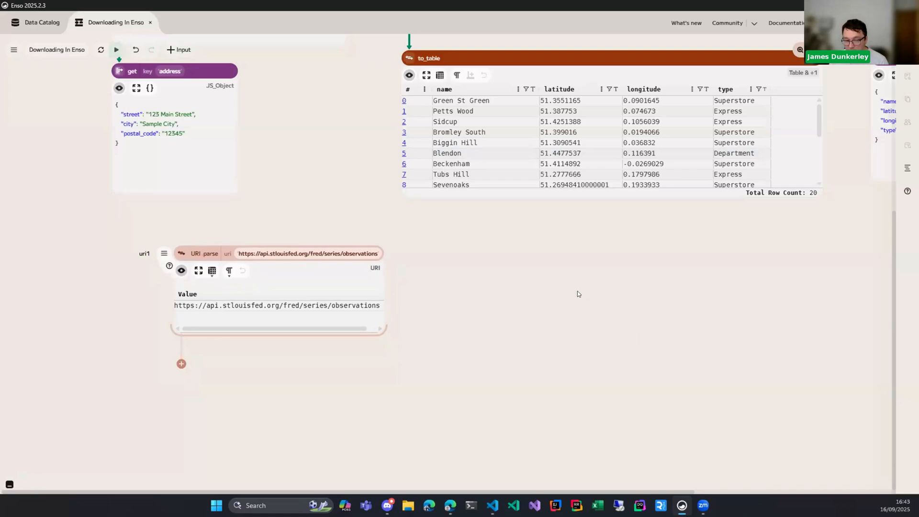
scroll(577, 291, "down", 2)
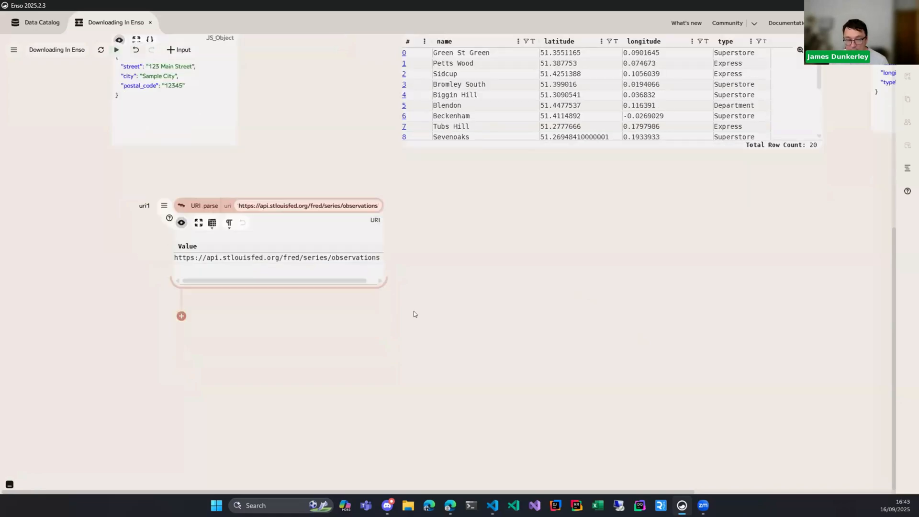
left_click(182, 318)
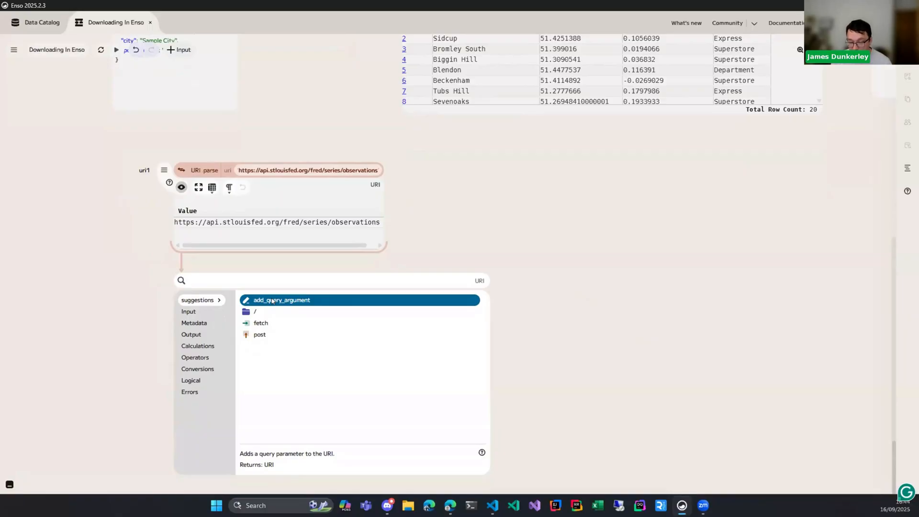
left_click(289, 296)
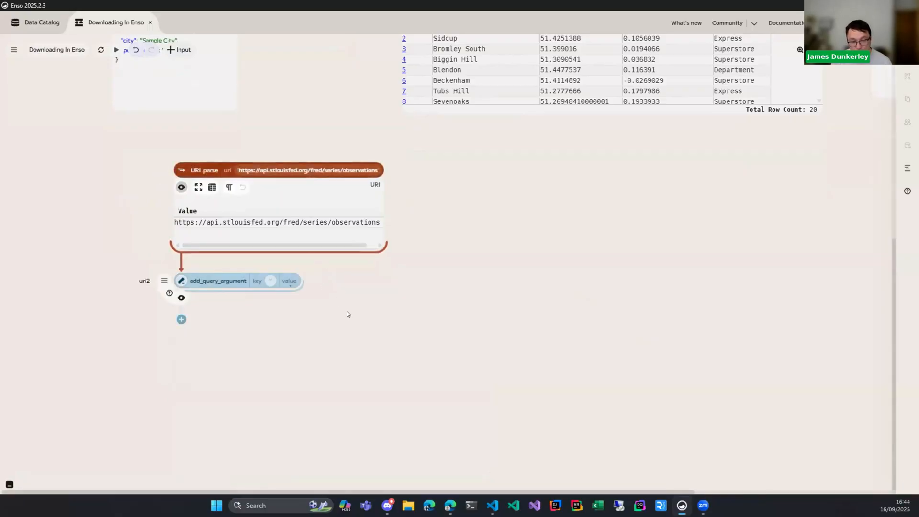
Set the new add_query_argument node's key to file_type and its value to json
left_click(271, 280)
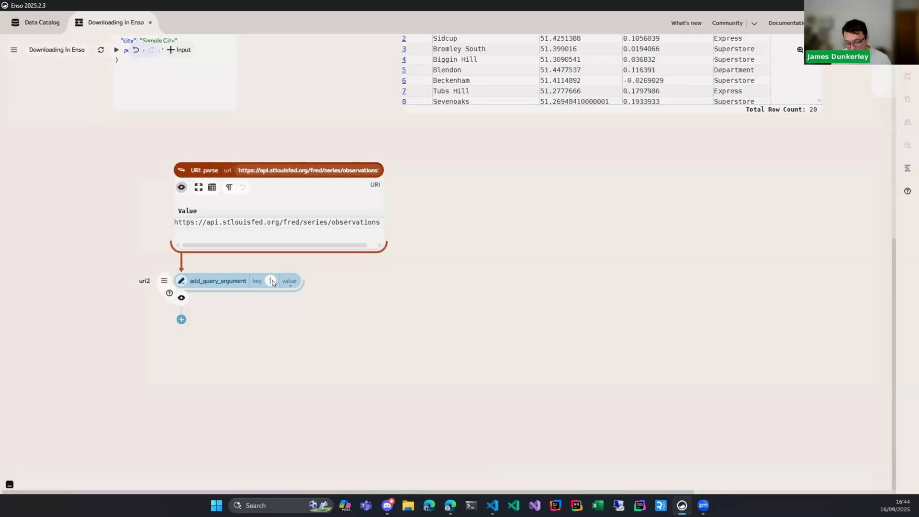
type("file_")
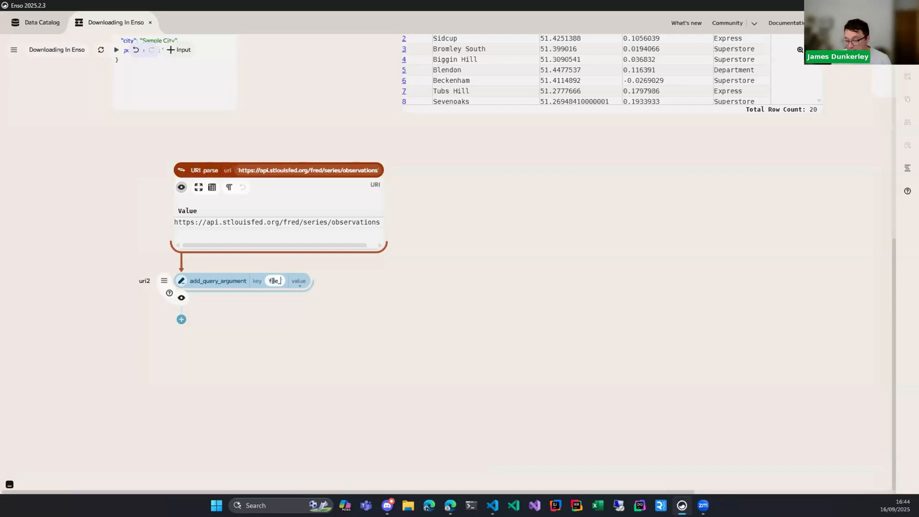
type("type")
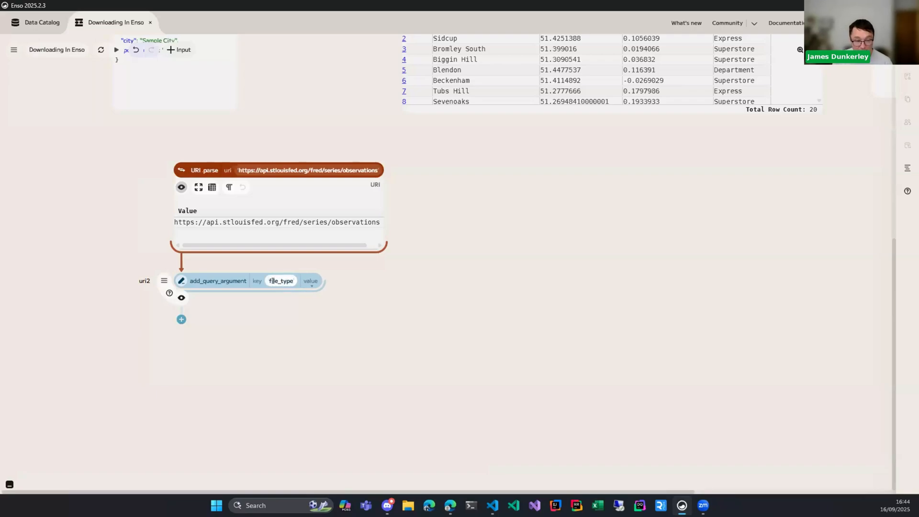
key("Return")
left_click(310, 281)
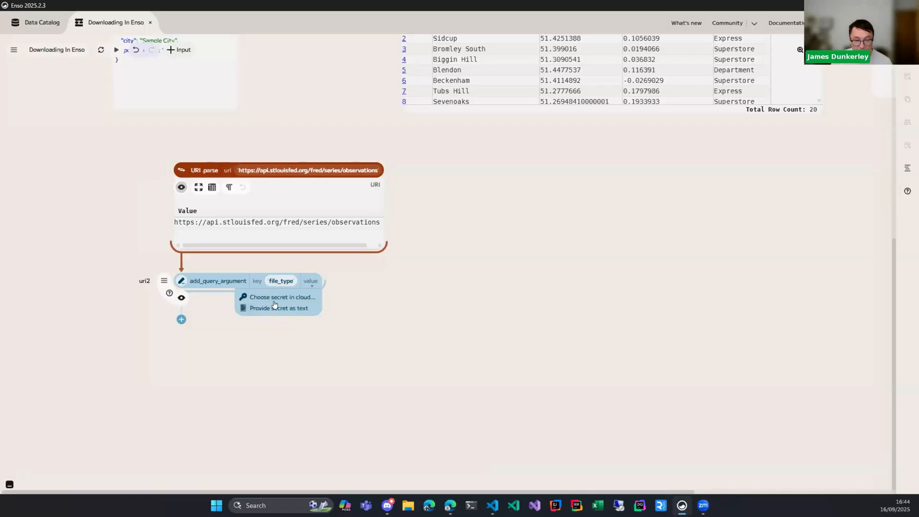
left_click(325, 281)
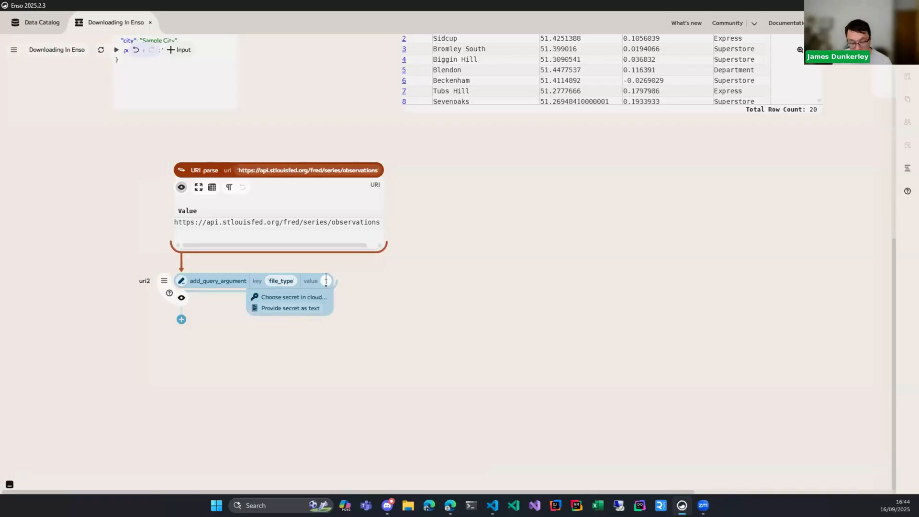
type("json")
key("Return")
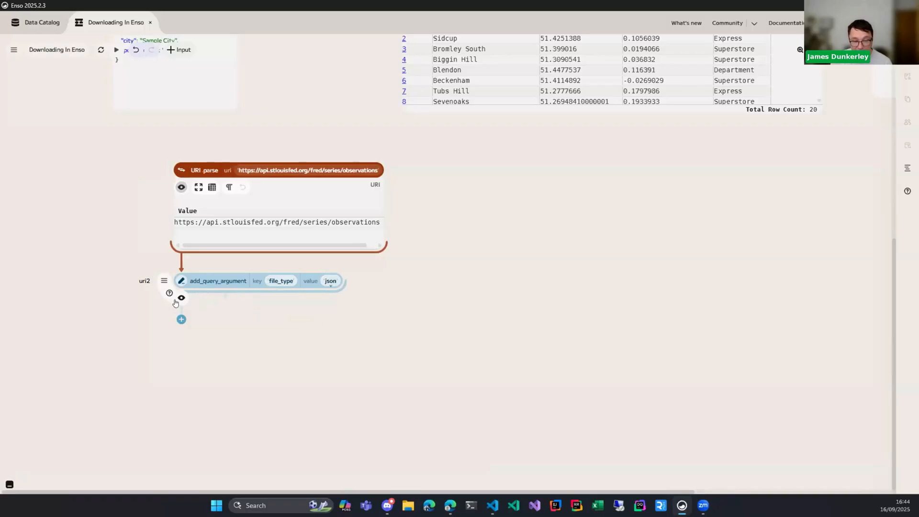
Preview the file_type argument node's URI in a widened visualization, and hide the visualization again
left_click(181, 298)
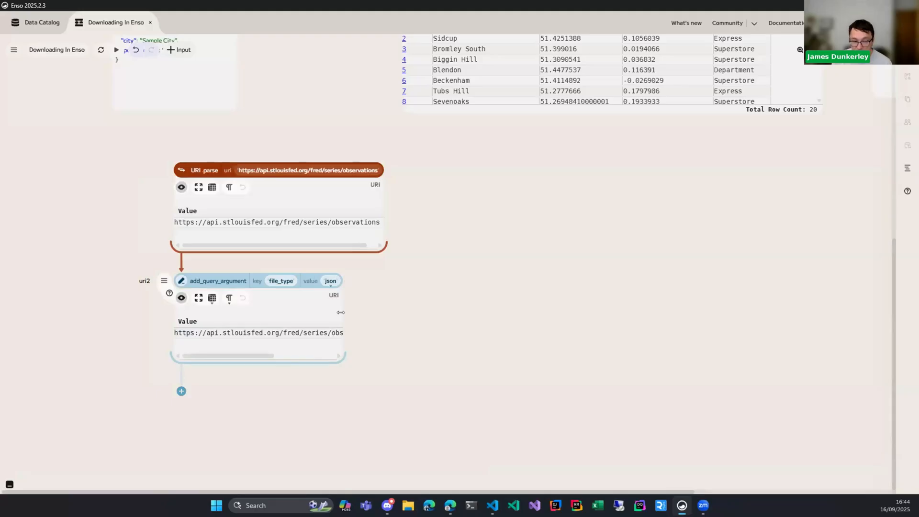
left_click_drag(338, 316, 550, 312)
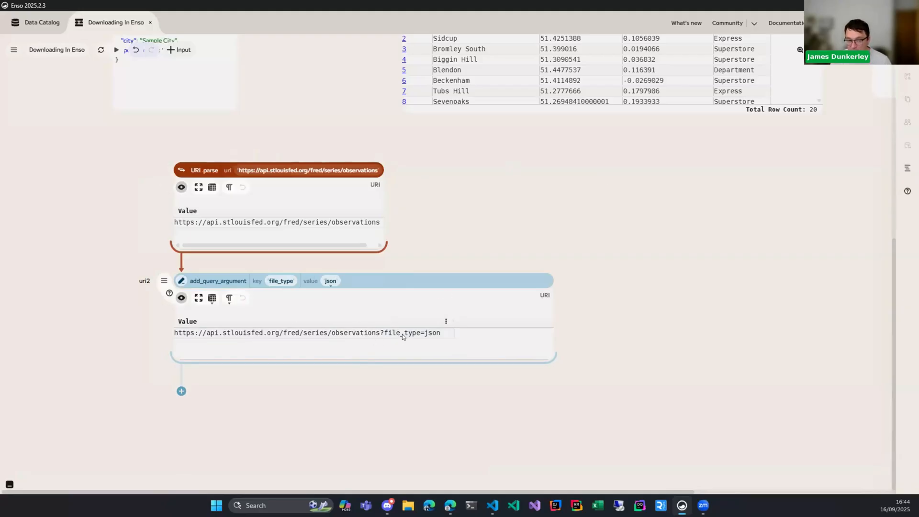
left_click(181, 297)
Add a second add_query_argument node below the file_type one and set its key to api_key
left_click(180, 318)
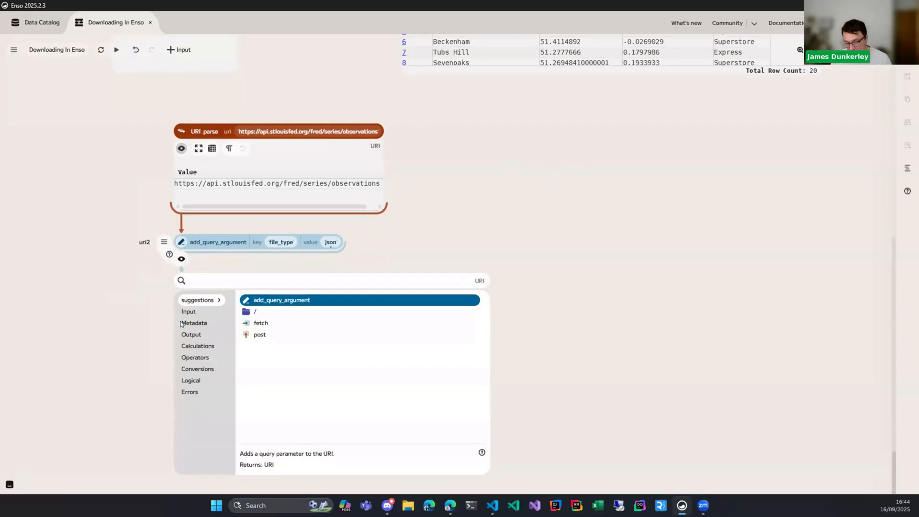
key("Return")
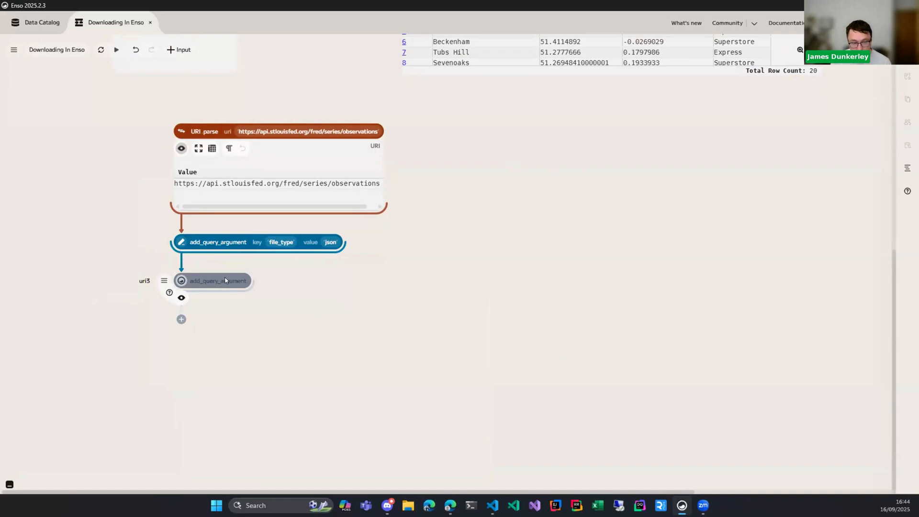
left_click(272, 280)
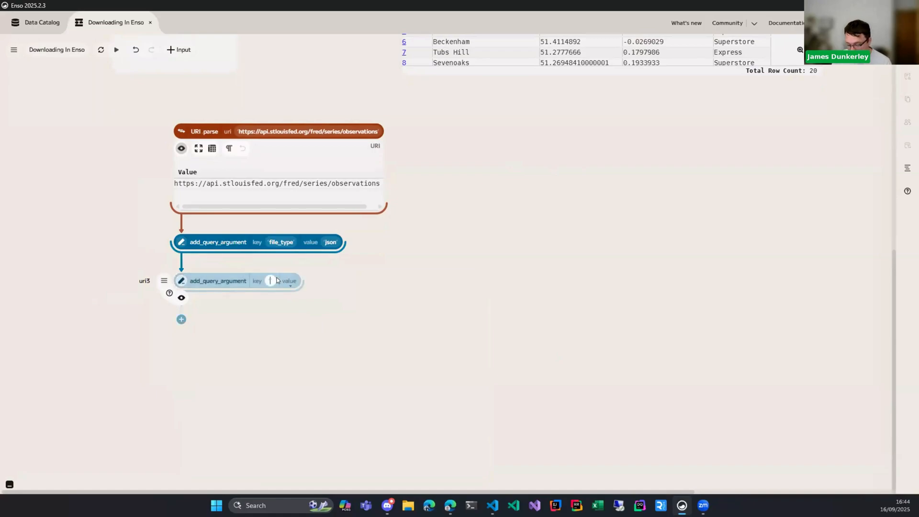
type("api")
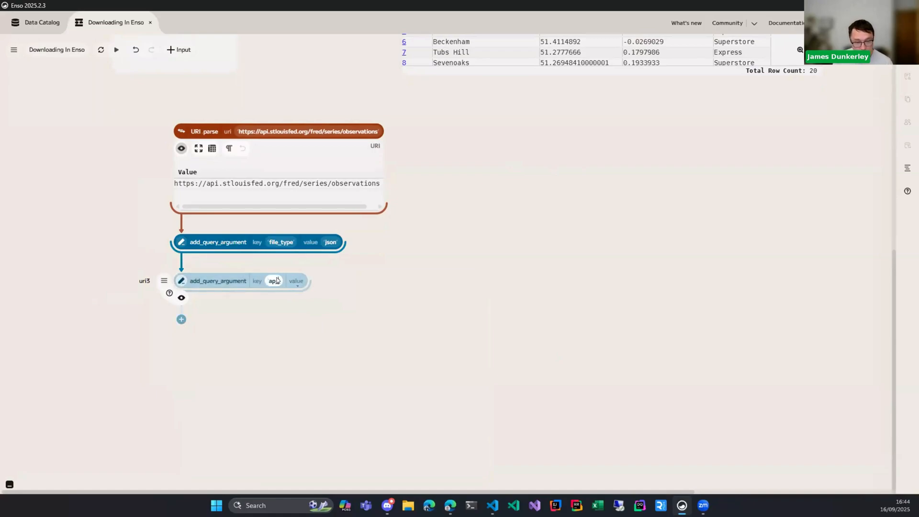
type("_key")
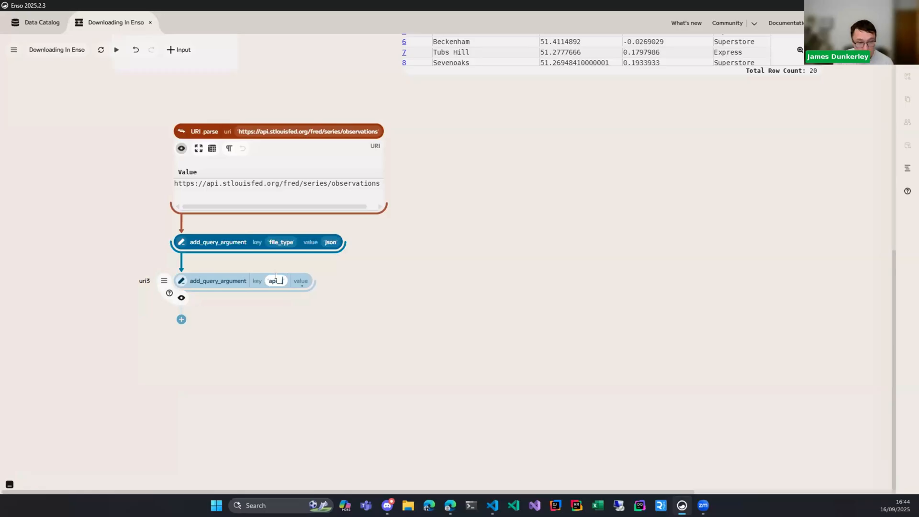
key("Return")
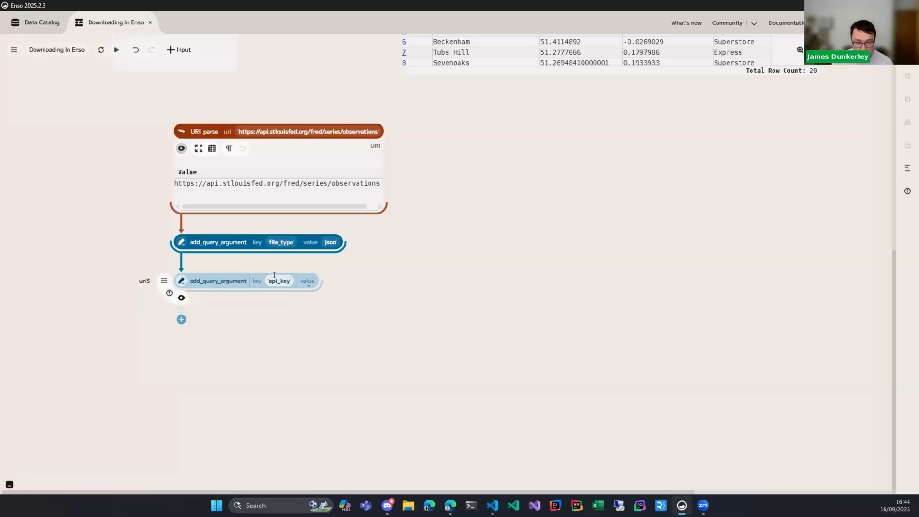
Set the api_key argument's value to the FredAPIKey secret stored in the cloud user folder
left_click(308, 280)
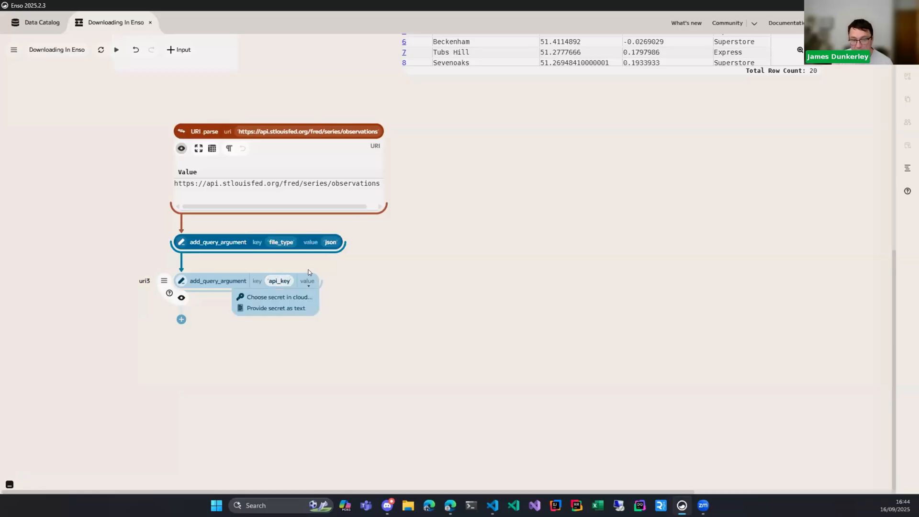
left_click(282, 298)
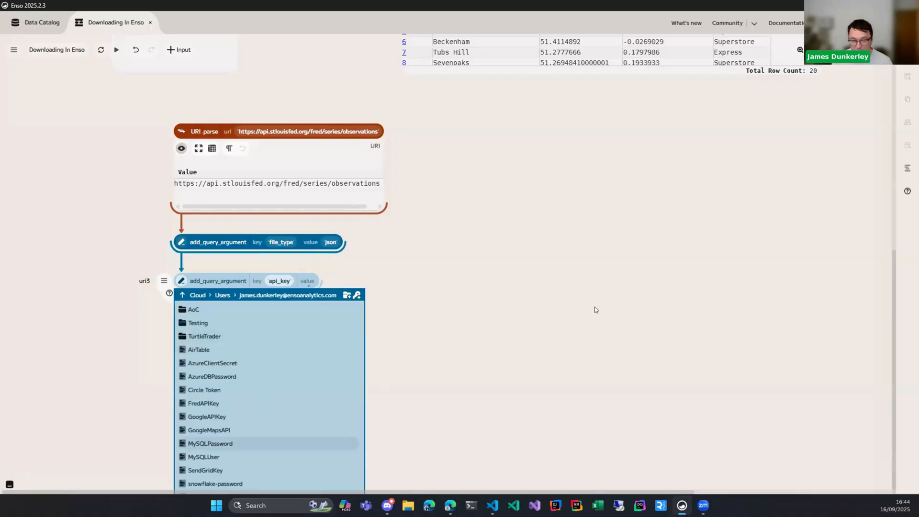
scroll(573, 303, "down", 1)
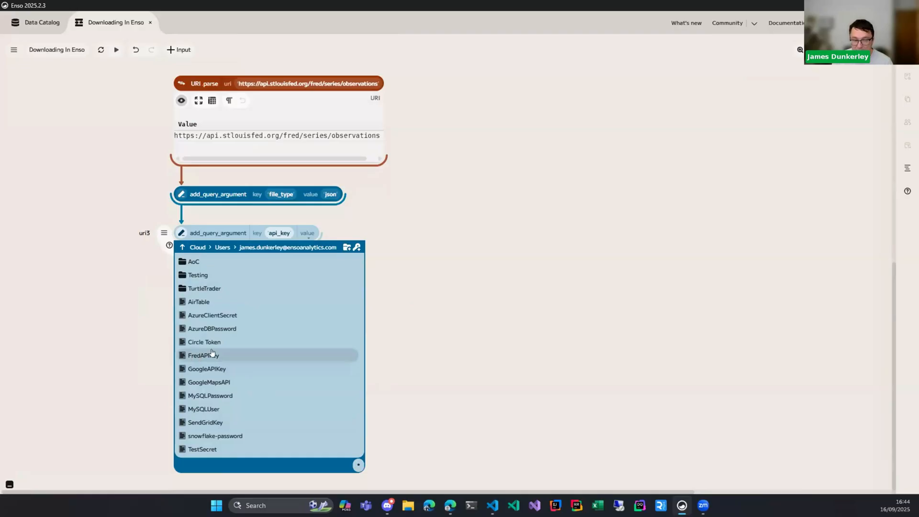
left_click(211, 355)
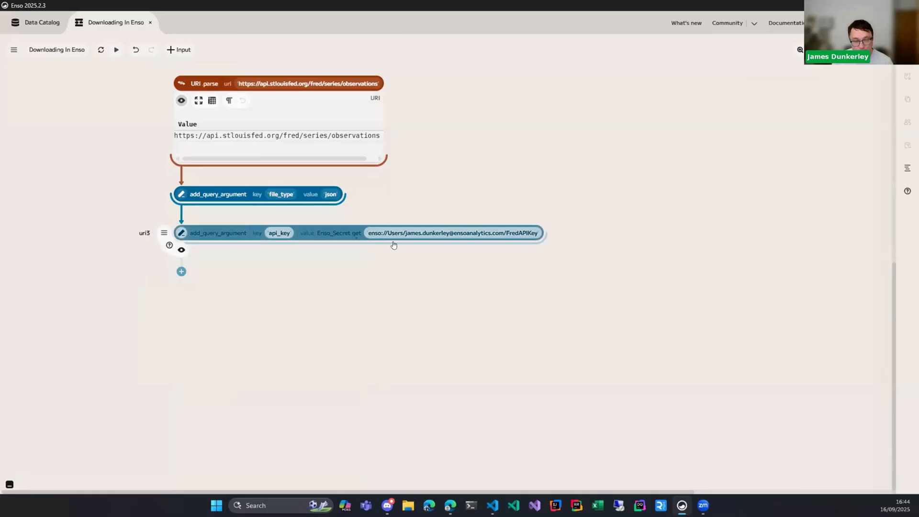
Attach a to_text node to the api_key argument node, preview the resulting URI text, and delete the to_text node
left_click(183, 270)
type("to")
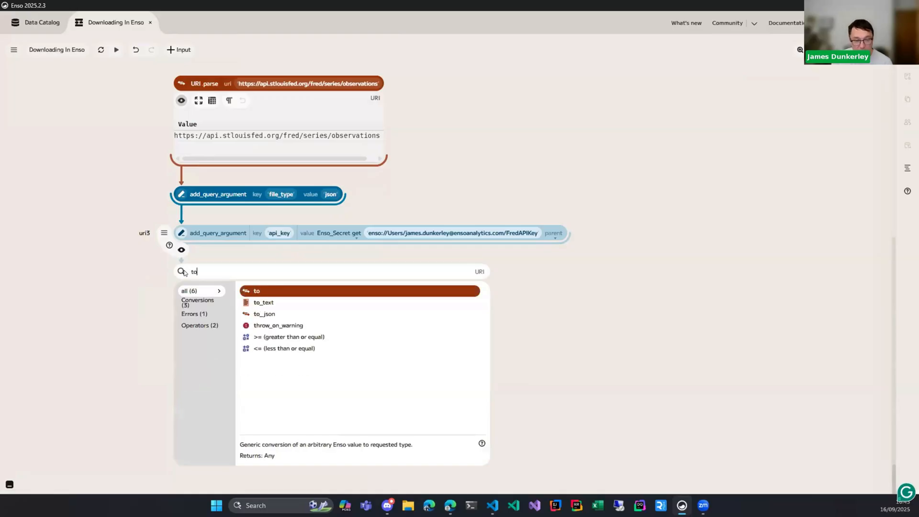
key("Down")
key("Return")
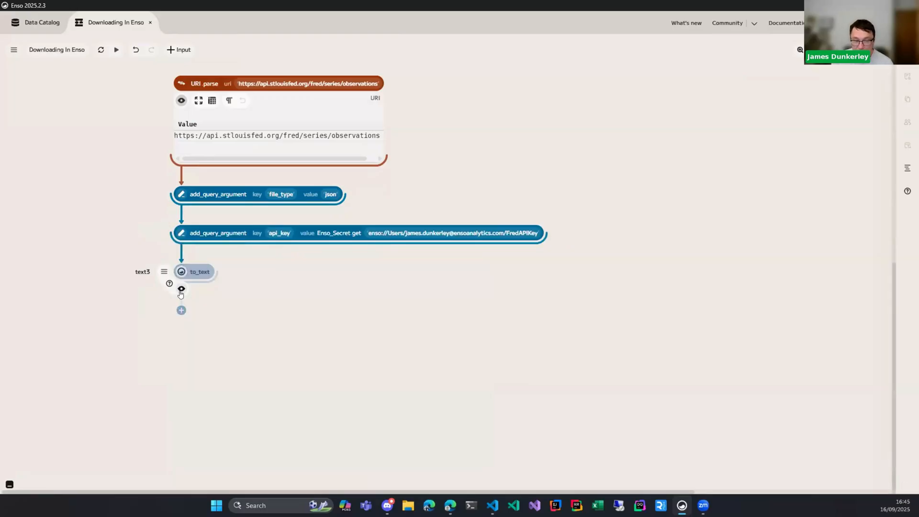
left_click(181, 289)
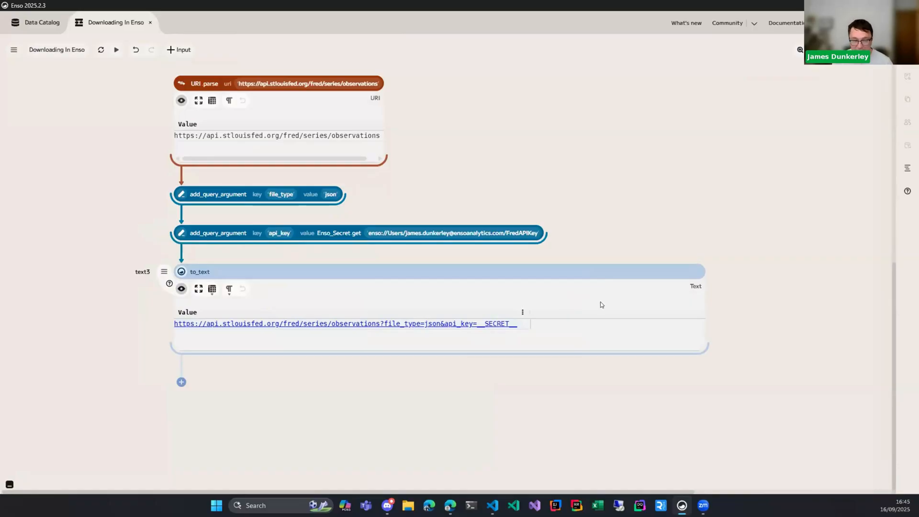
key("Delete")
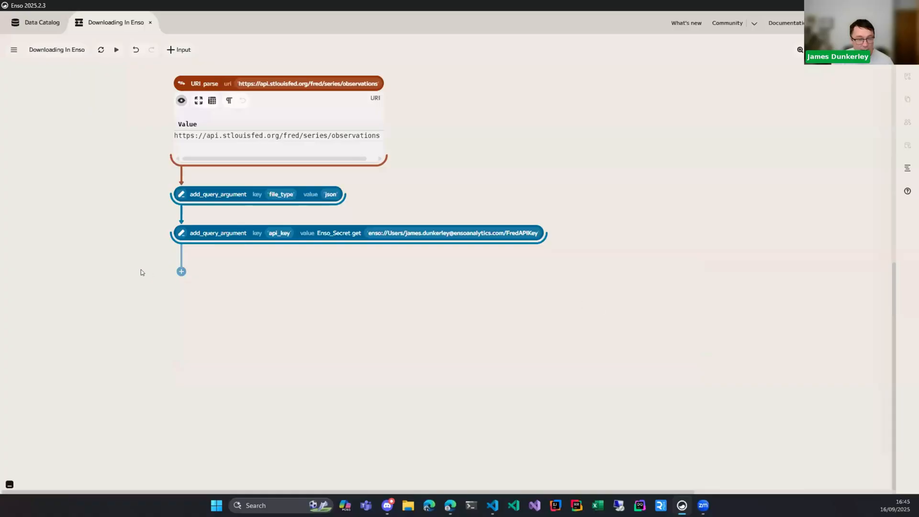
Add a third add_query_argument node below the api_key one and set its key to series_id
left_click(181, 272)
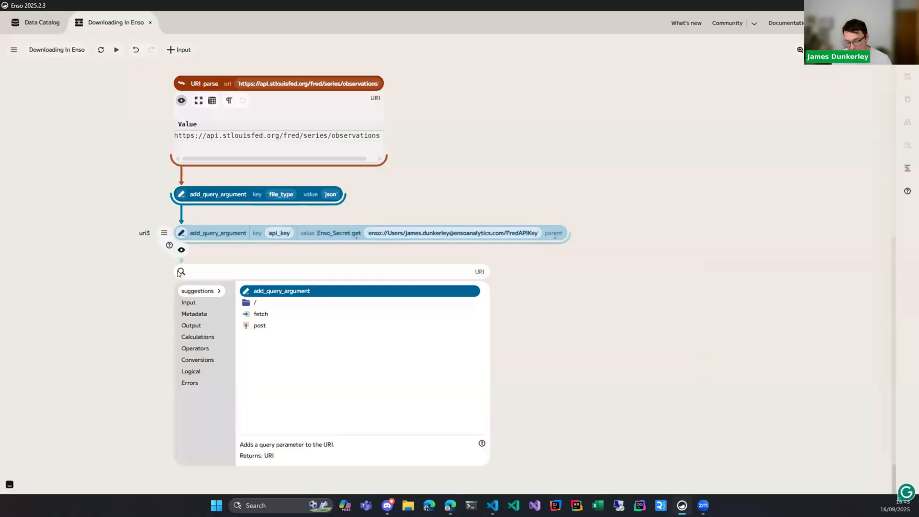
key("Return")
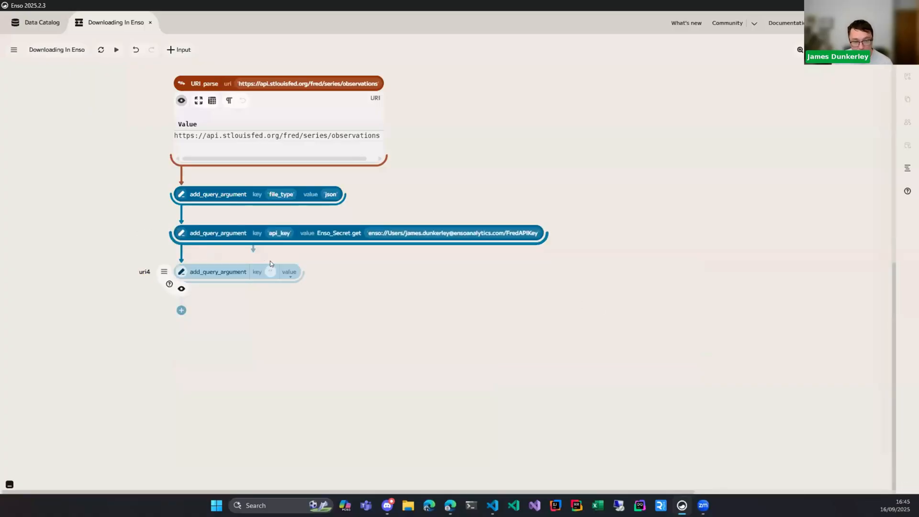
left_click(270, 272)
type("serie")
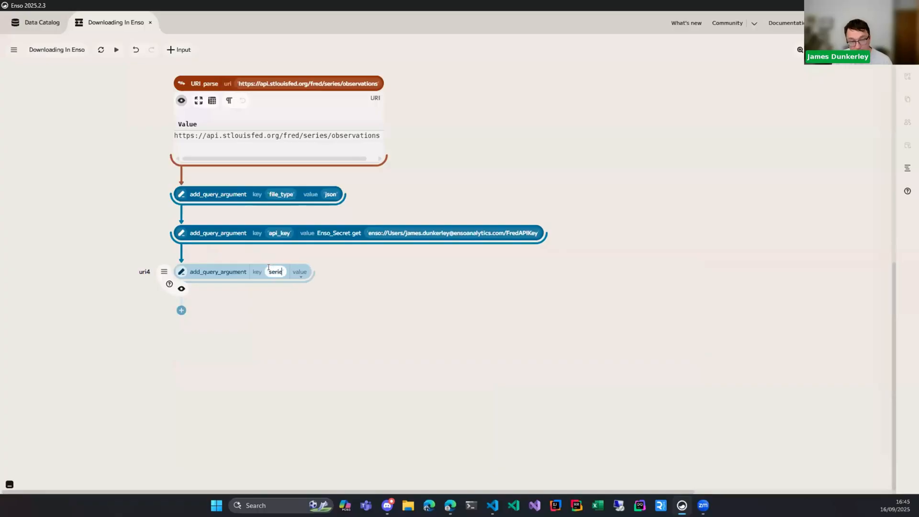
type("s_id")
key("Return")
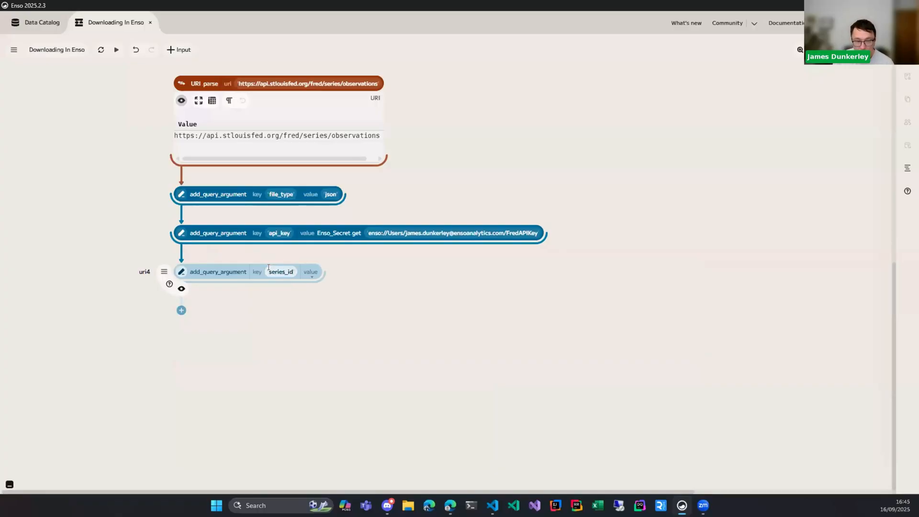
Switch to the browser, copy the United States Consumer Price Index series ID from FRED's page title, and return to Enso
left_click(450, 505)
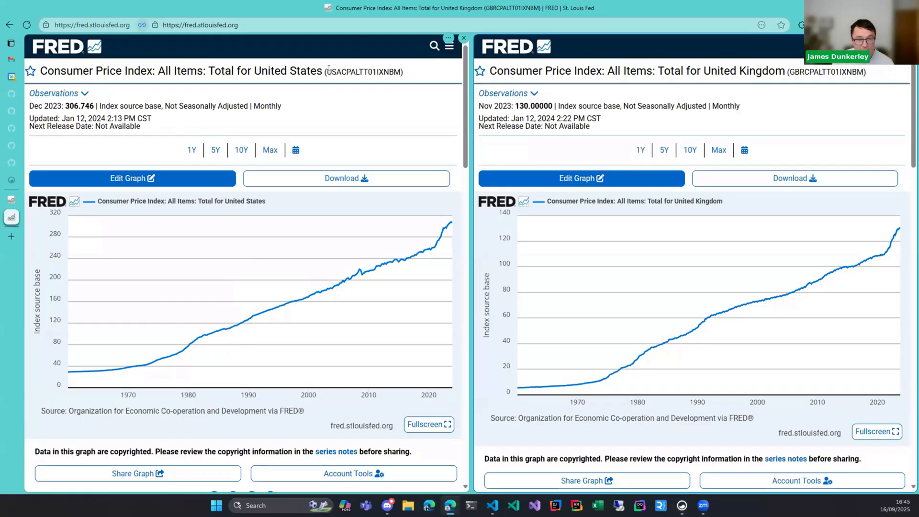
left_click_drag(329, 71, 403, 73)
key("ctrl+c")
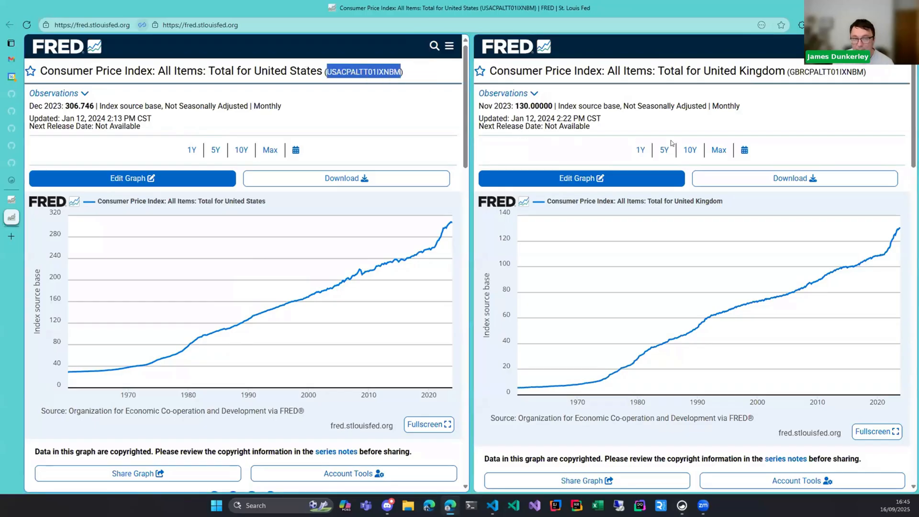
left_click(682, 505)
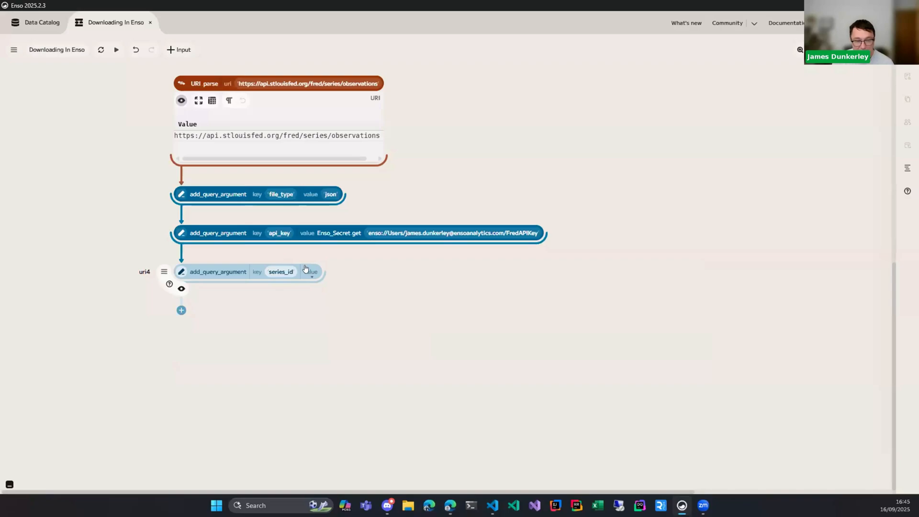
Set the series_id argument's value to the copied ID USACPALTT01IXNBM
left_click(310, 272)
left_click(311, 297)
left_click(325, 271)
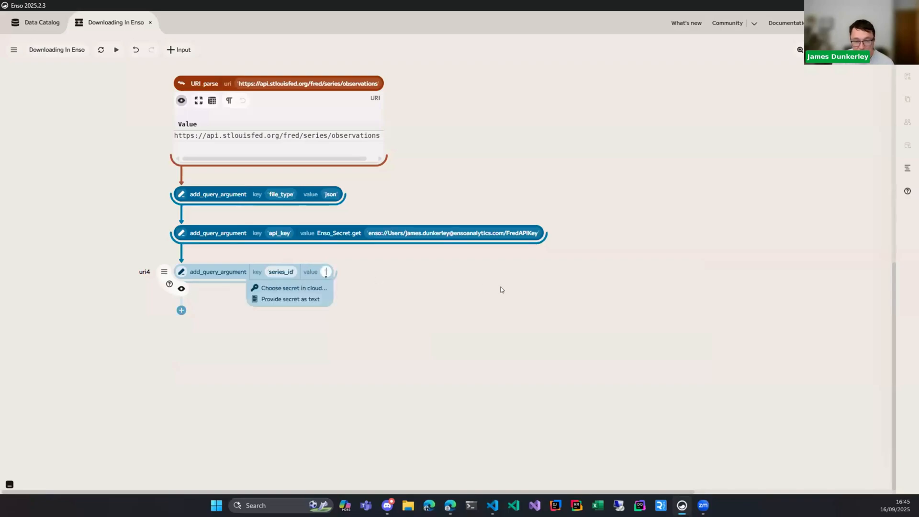
key("ctrl+v")
left_click(602, 295)
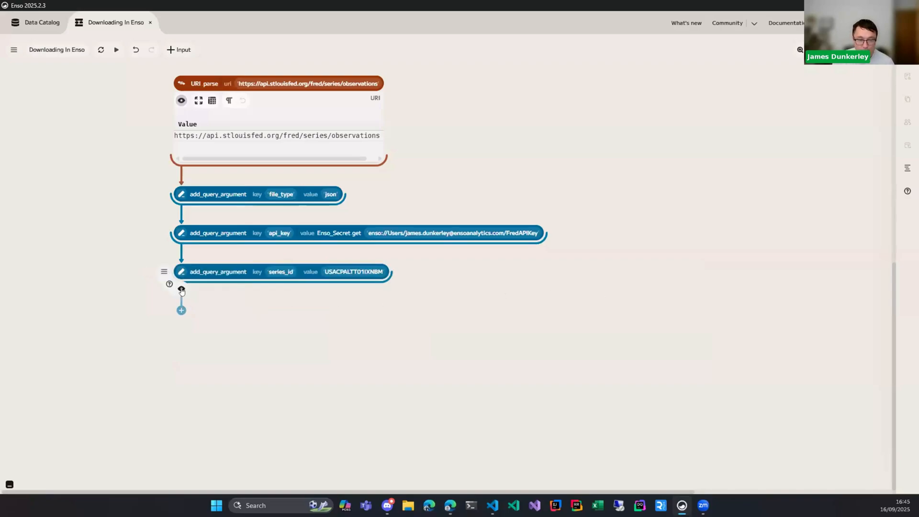
Check the URI preview of the series_id node, close it, and attach a fetch node below
left_click(181, 290)
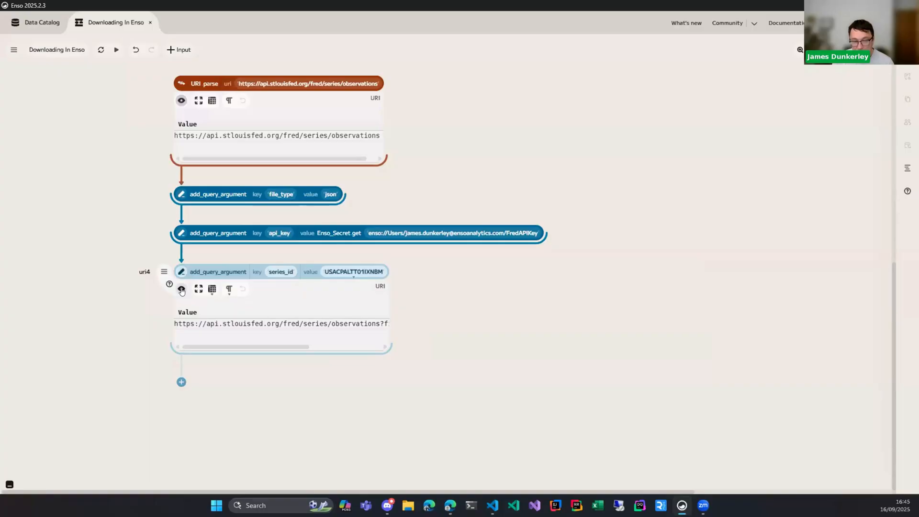
left_click(182, 290)
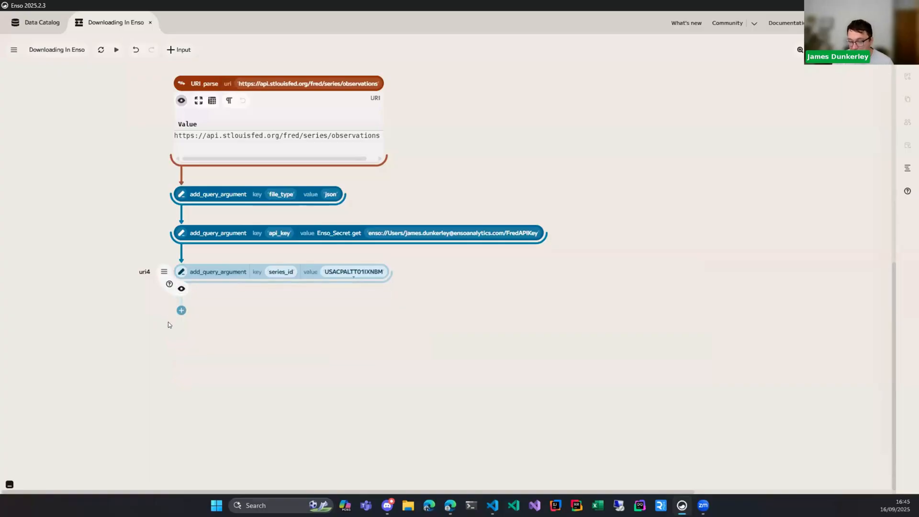
left_click(182, 311)
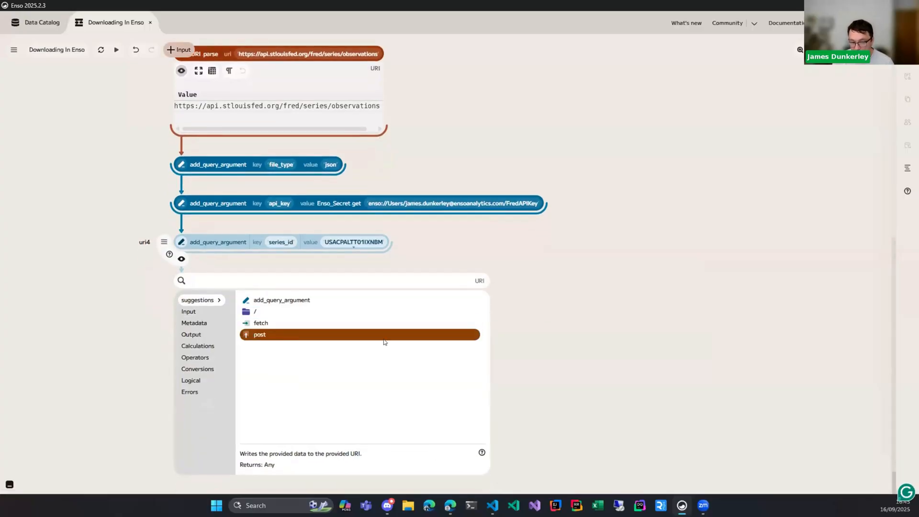
left_click(219, 315)
left_click(197, 300)
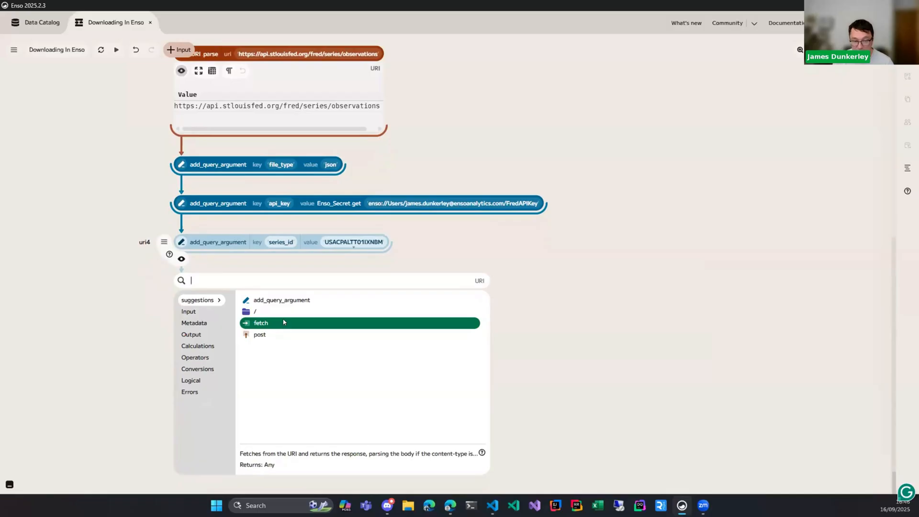
left_click(284, 322)
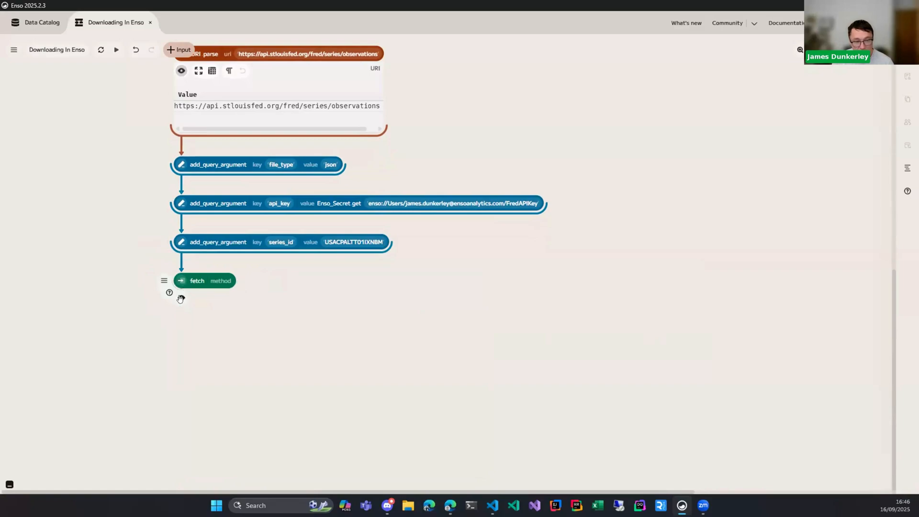
Preview the fetch node's JSON response, enlarge the preview area, and browse down to the observations field
scroll(315, 357, "down", 3)
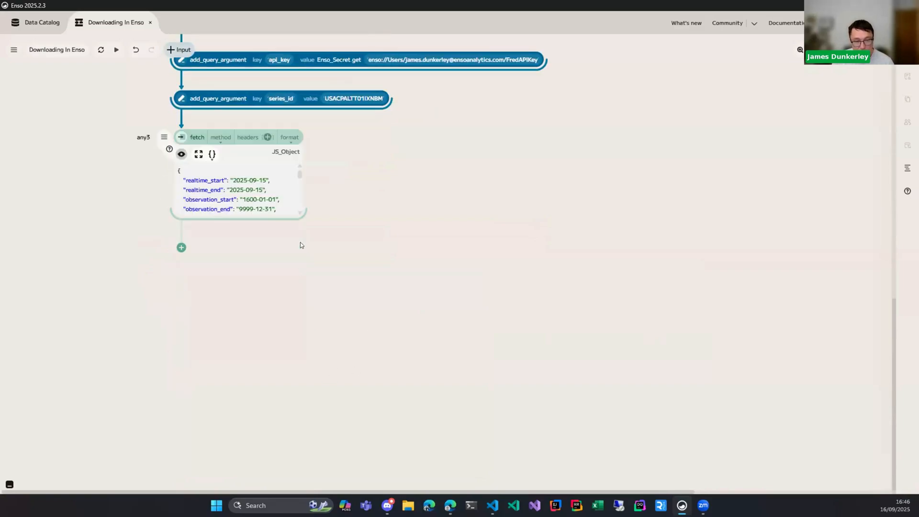
left_click_drag(295, 320, 386, 268)
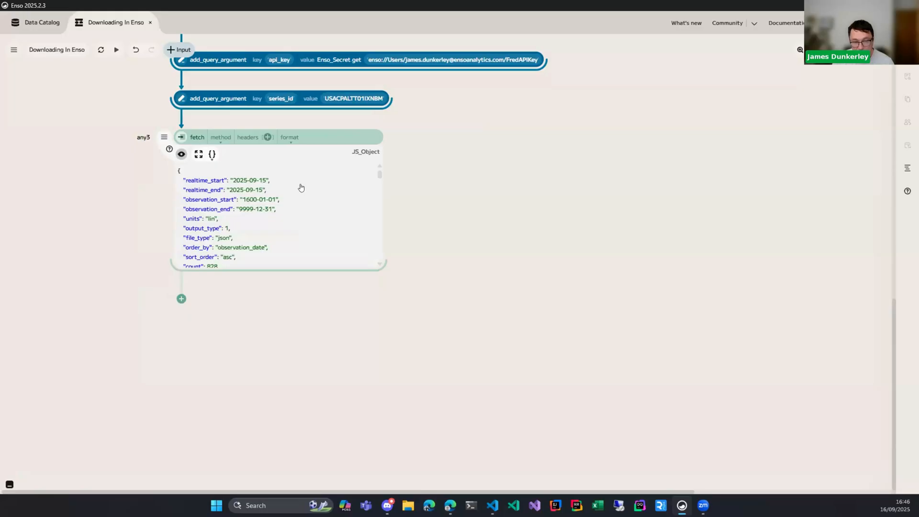
scroll(300, 188, "down", 10)
scroll(297, 198, "up", 10)
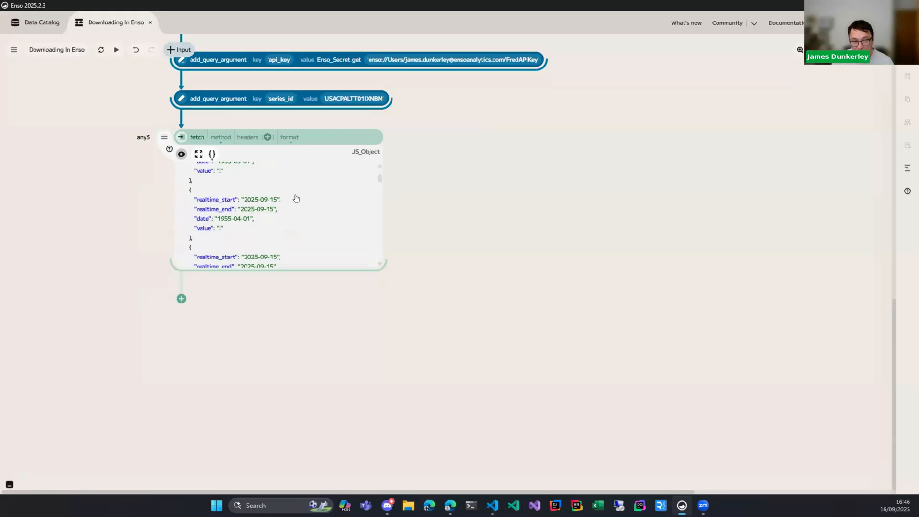
left_click_drag(318, 264, 320, 242)
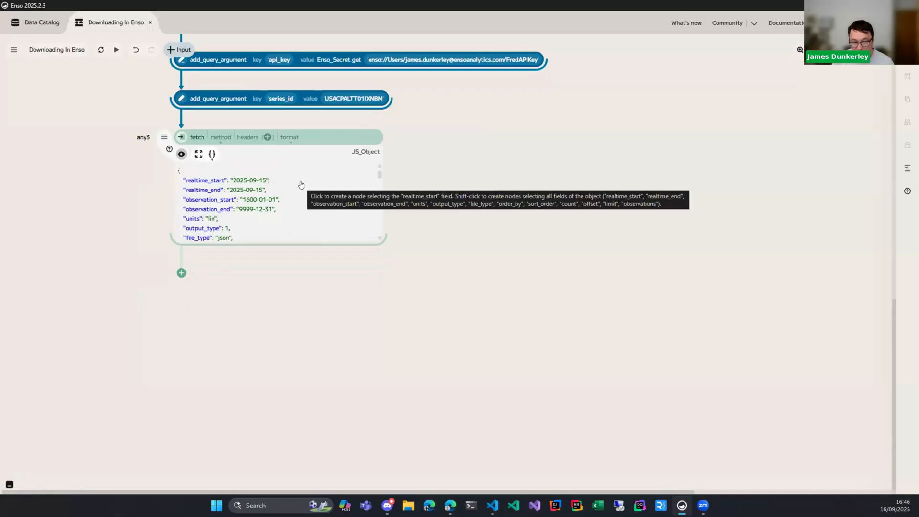
scroll(301, 185, "down", 5)
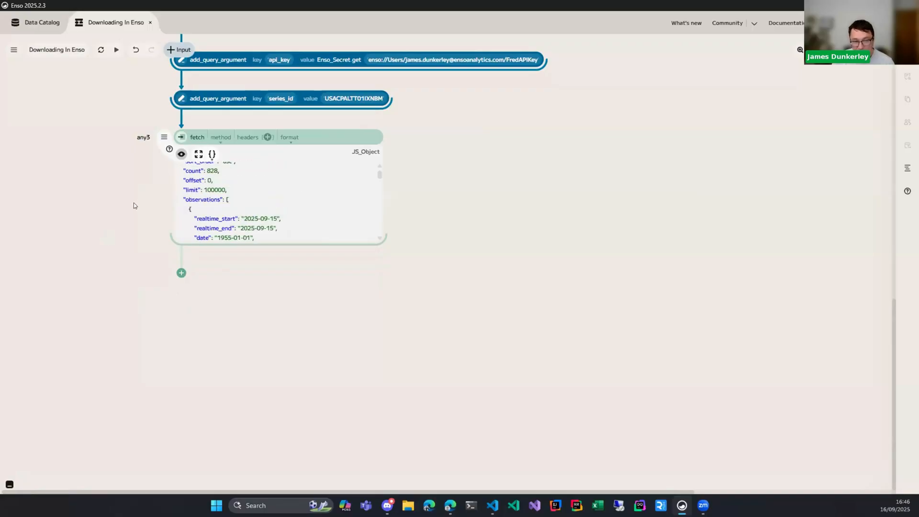
Extract the observations field from the fetched JSON as a get node and widen its preview to fit all columns
left_click(205, 200)
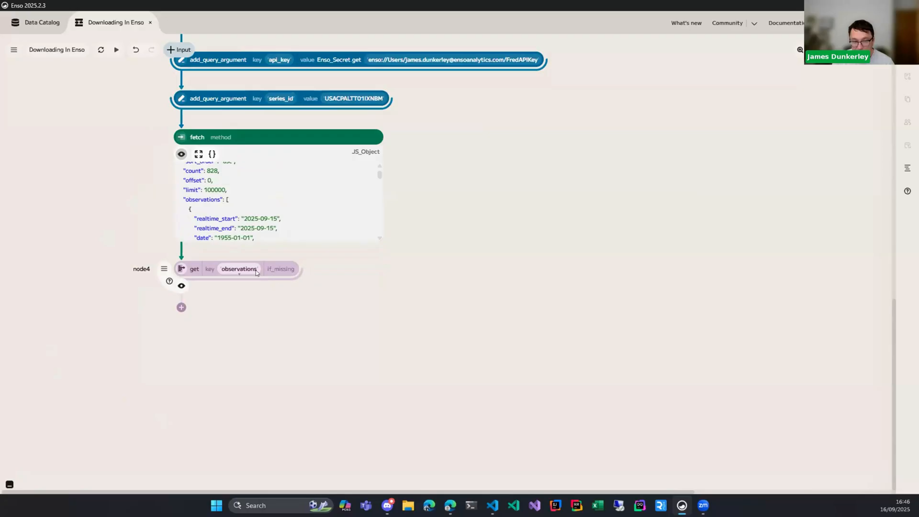
left_click(181, 286)
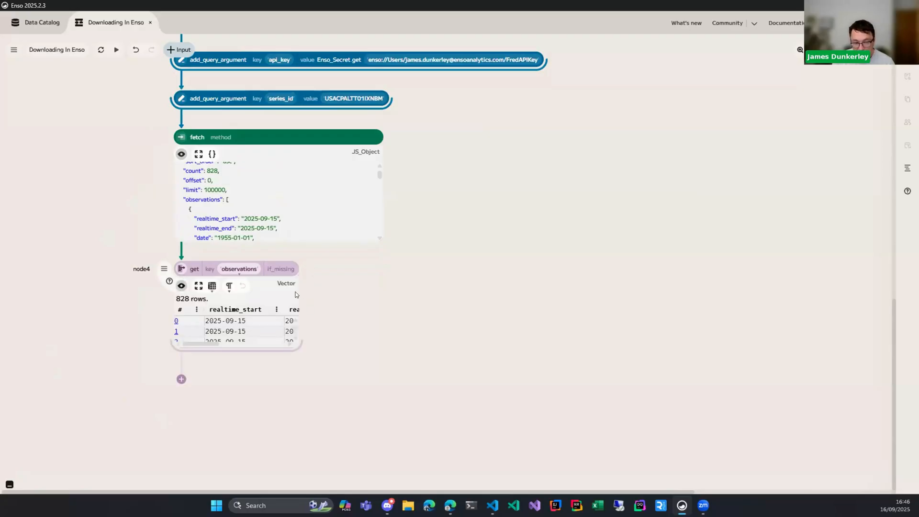
left_click_drag(297, 293, 527, 290)
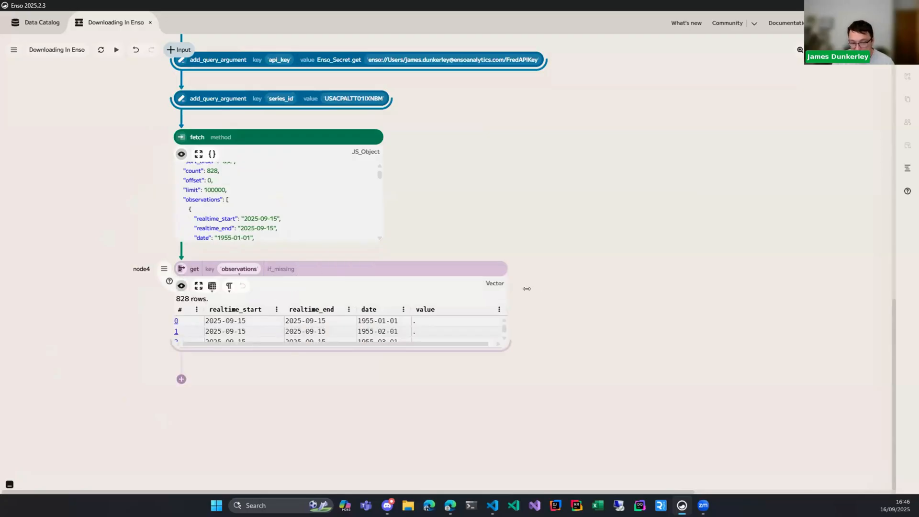
left_click_drag(588, 293, 513, 294)
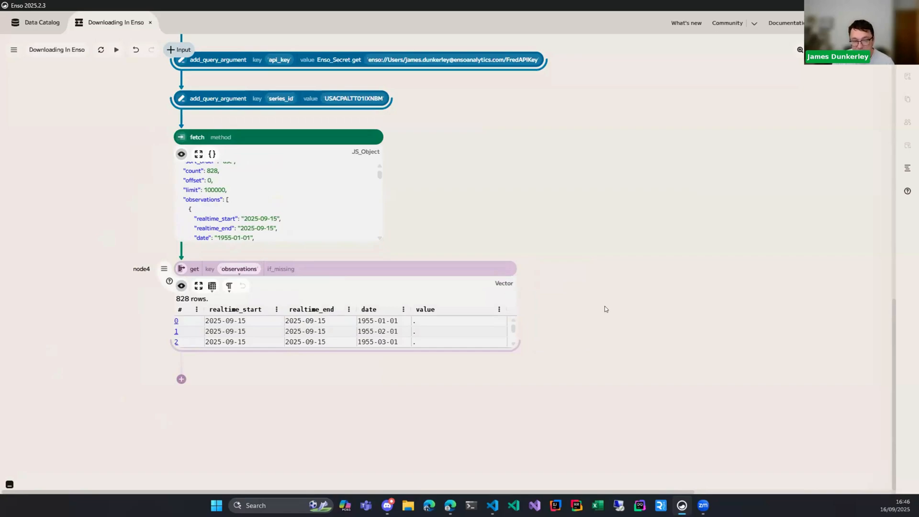
Add a to_table node below the observations node with the fields date and value, and preview the table in an enlarged view
scroll(355, 325, "down", 2)
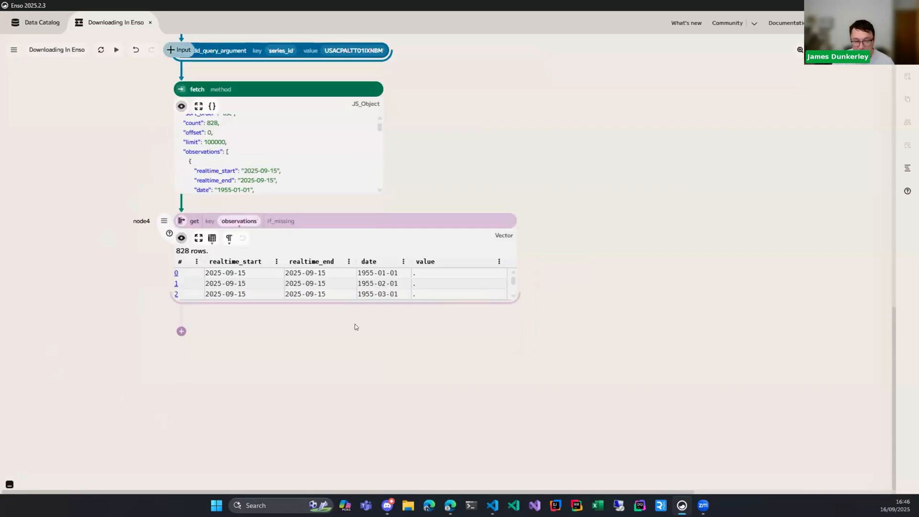
left_click(181, 332)
key("Return")
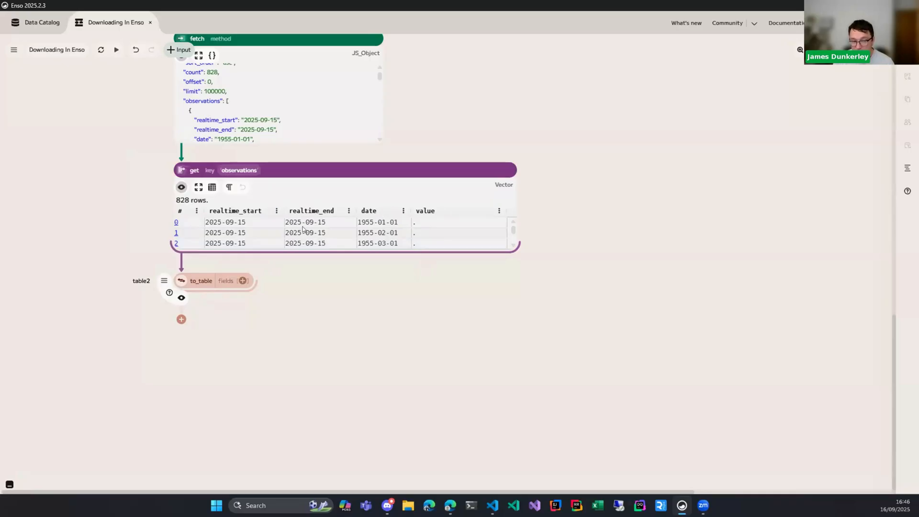
left_click(242, 281)
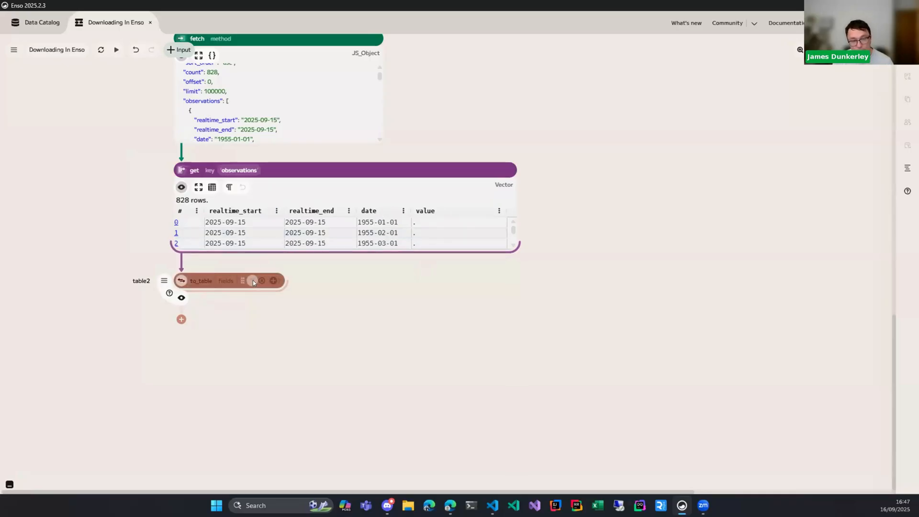
left_click(253, 282)
type("date")
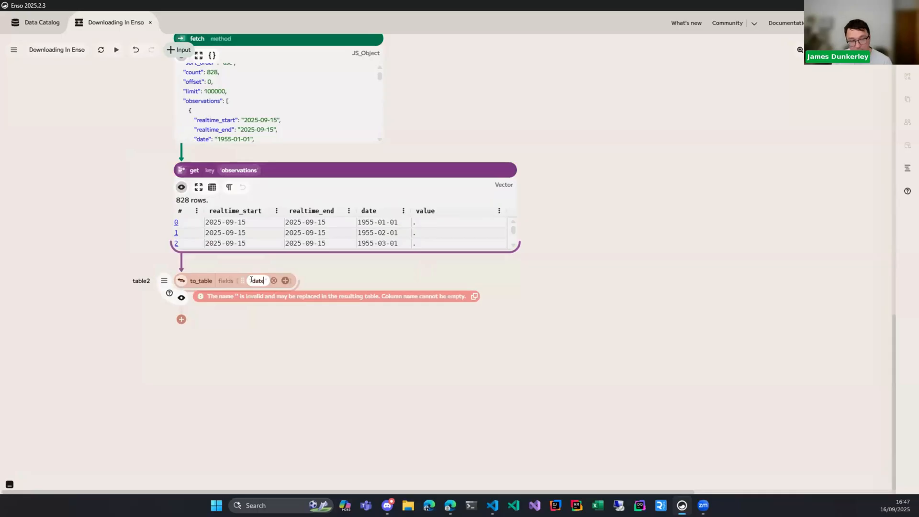
left_click(294, 281)
left_click(299, 281)
type("va")
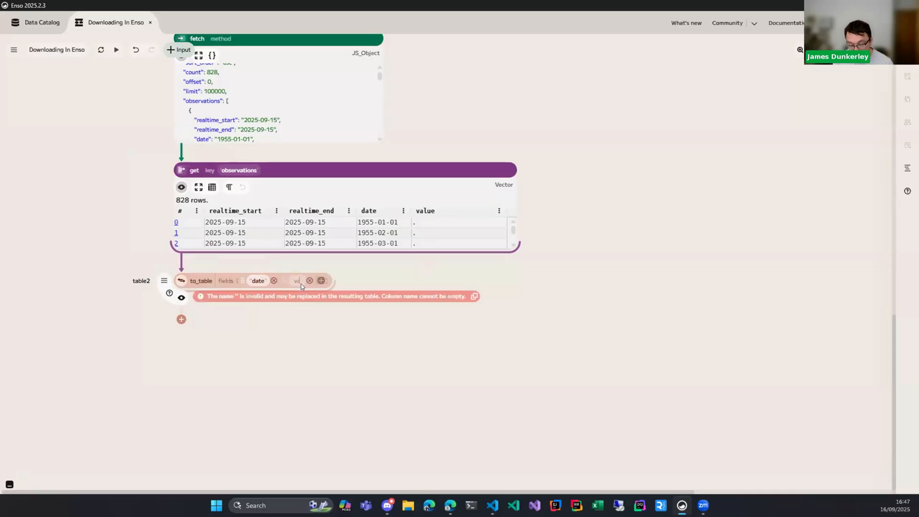
type("lue")
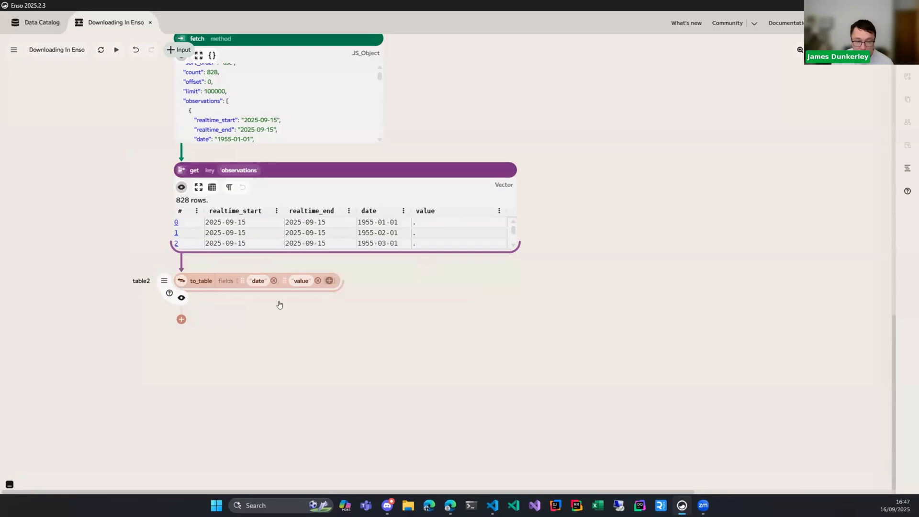
left_click(182, 298)
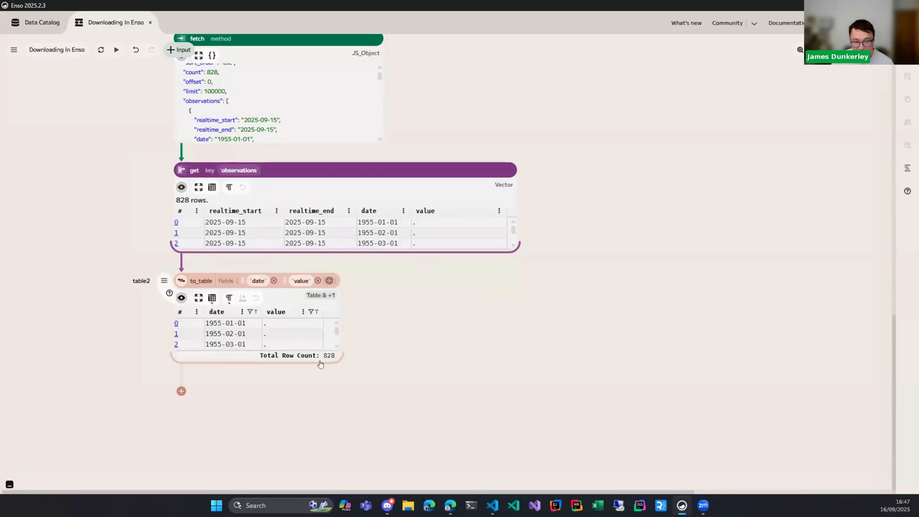
left_click_drag(355, 365, 463, 392)
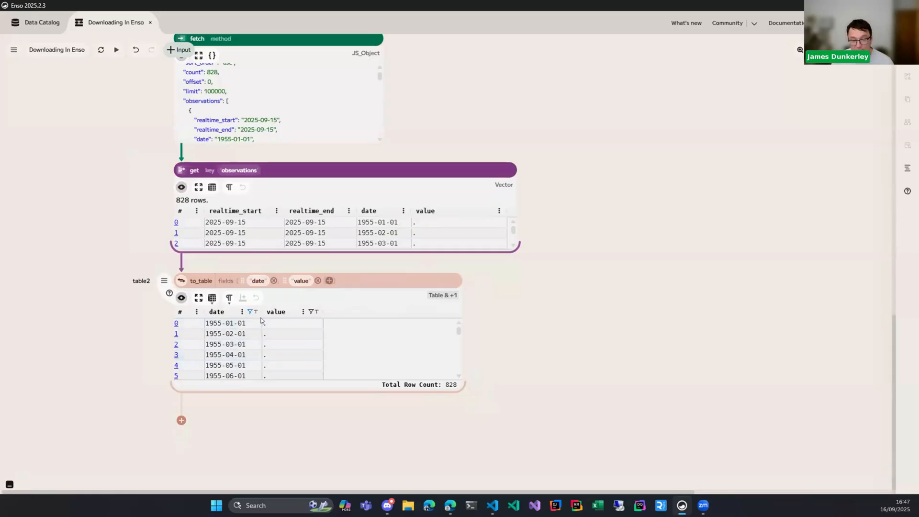
Filter the value column to entries that do not equal ".", turn the filter into a node, and collapse the table previews
scroll(284, 392, "down", 2)
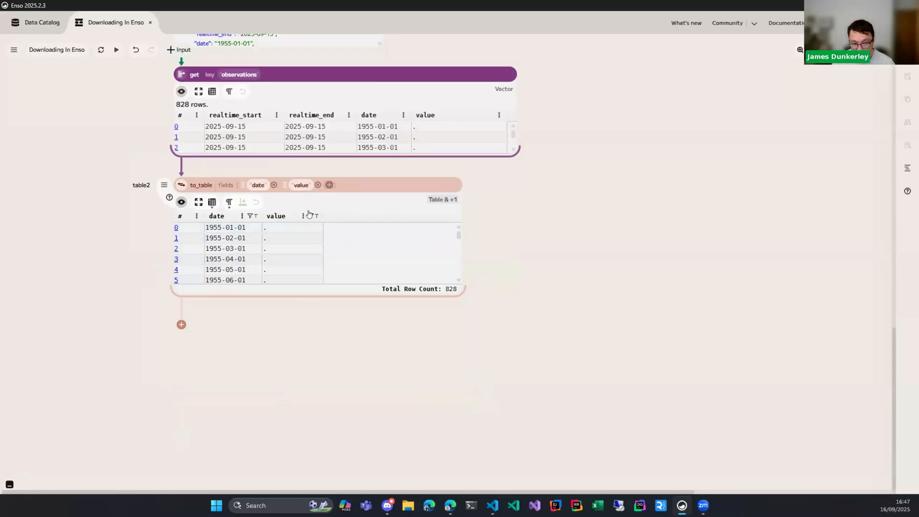
left_click(310, 216)
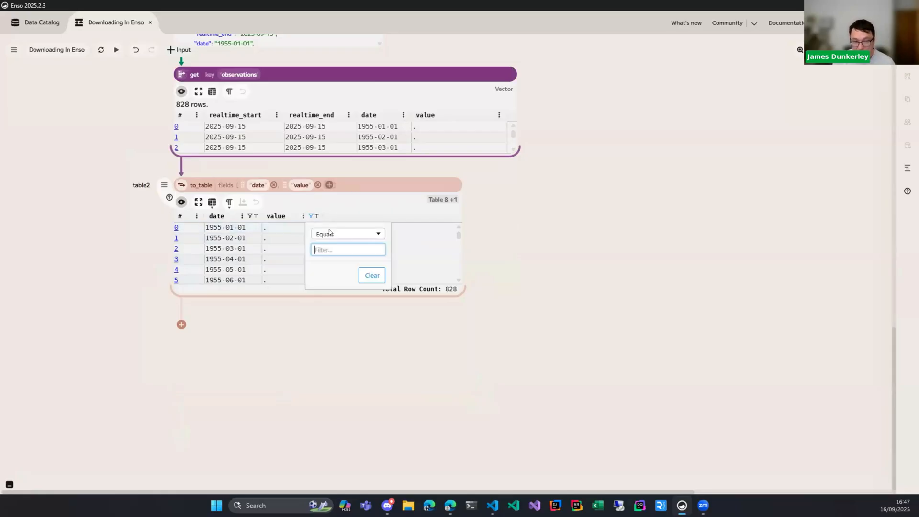
left_click(333, 234)
left_click(338, 259)
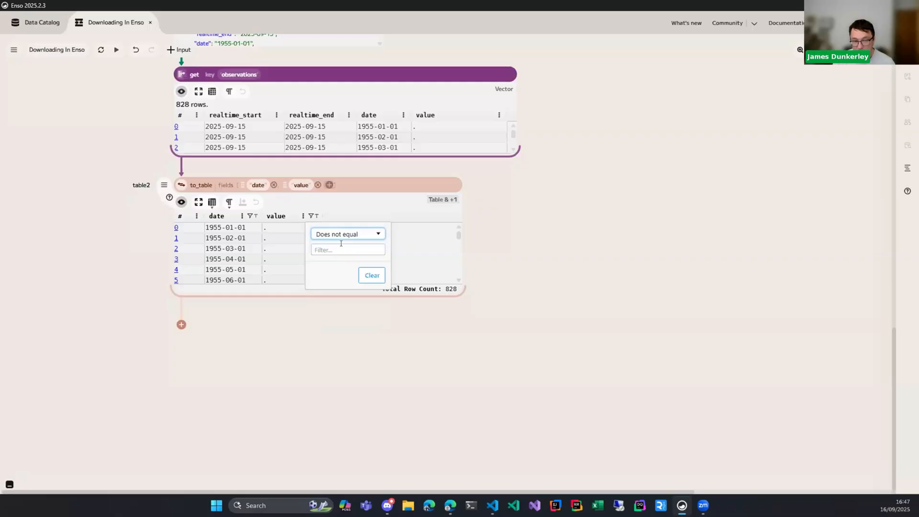
left_click(341, 248)
type(".")
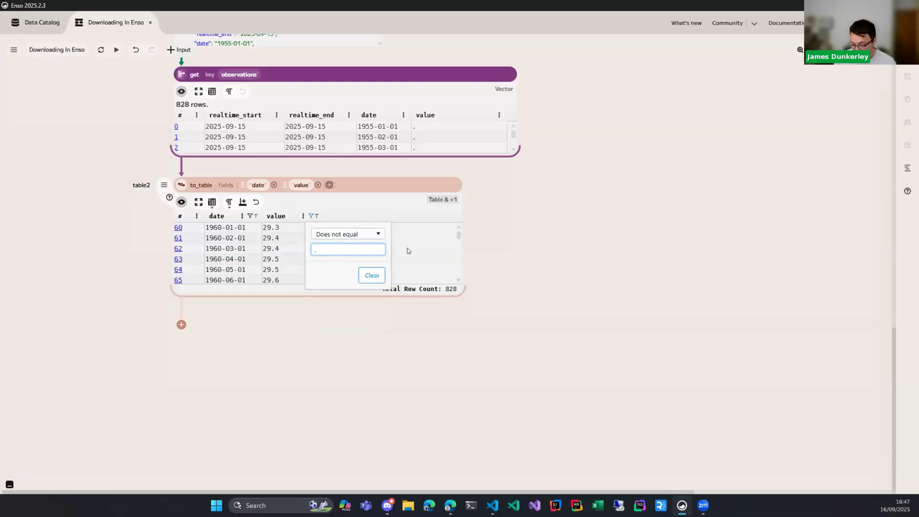
left_click(426, 242)
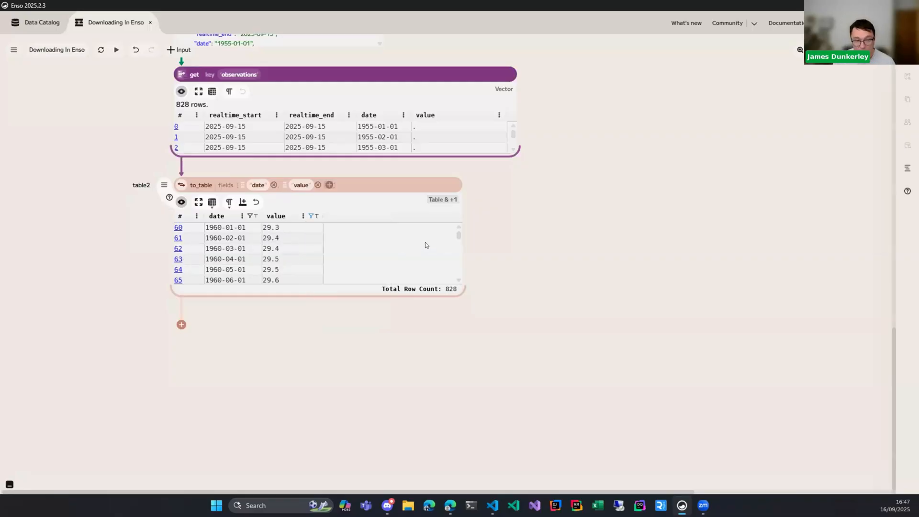
left_click(241, 202)
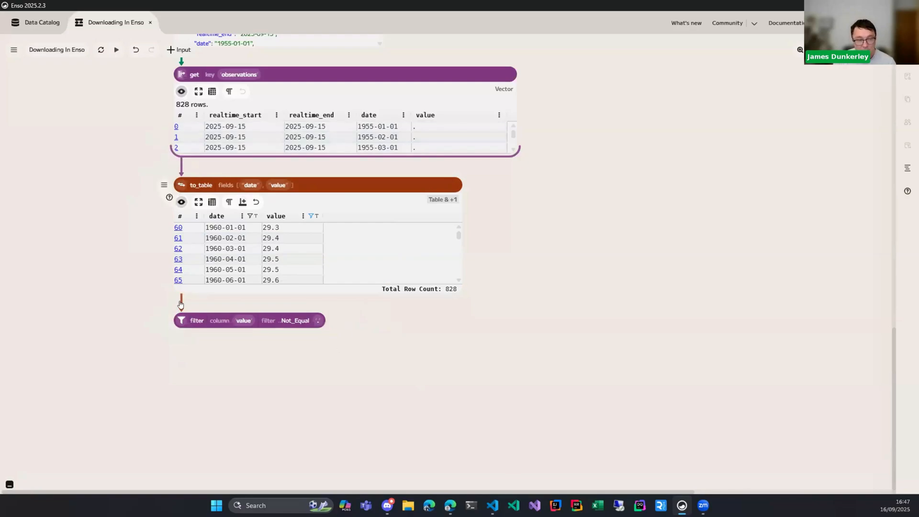
left_click(180, 202)
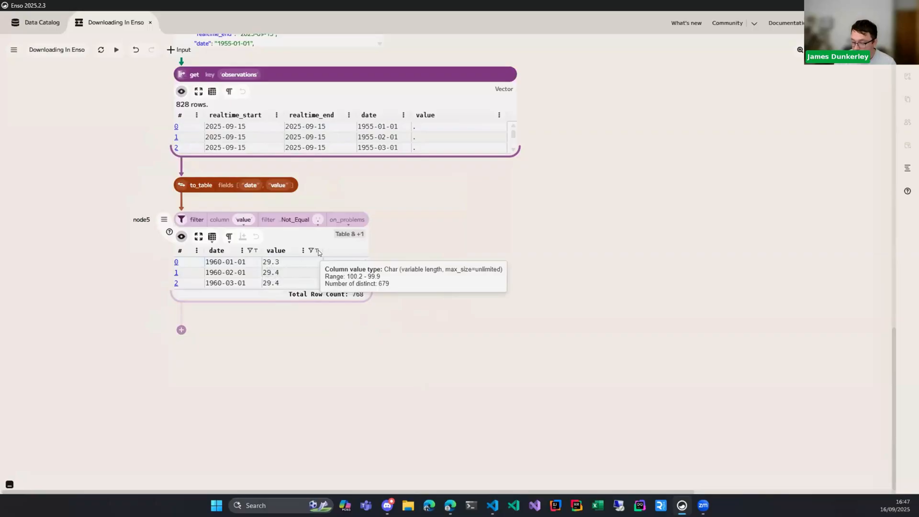
left_click(181, 236)
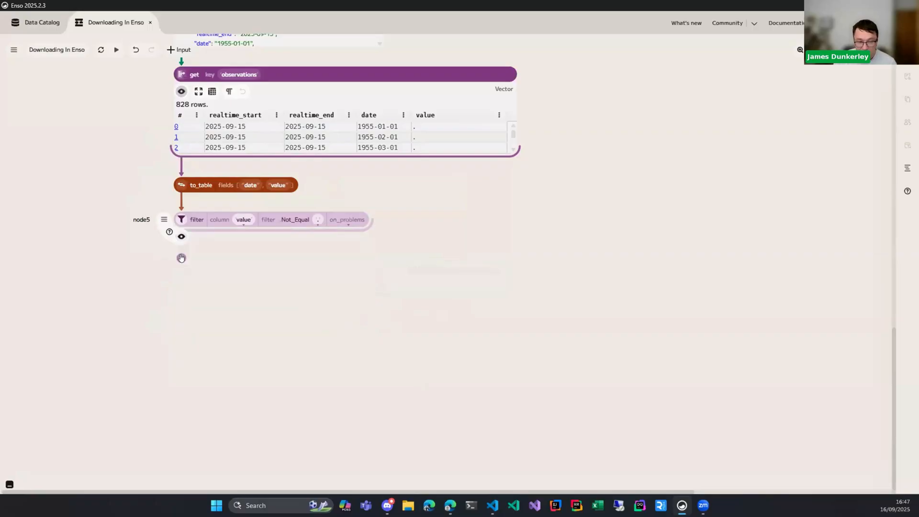
Add a parse node with default settings below the filter node and preview the converted date and value columns
left_click(181, 258)
type("par")
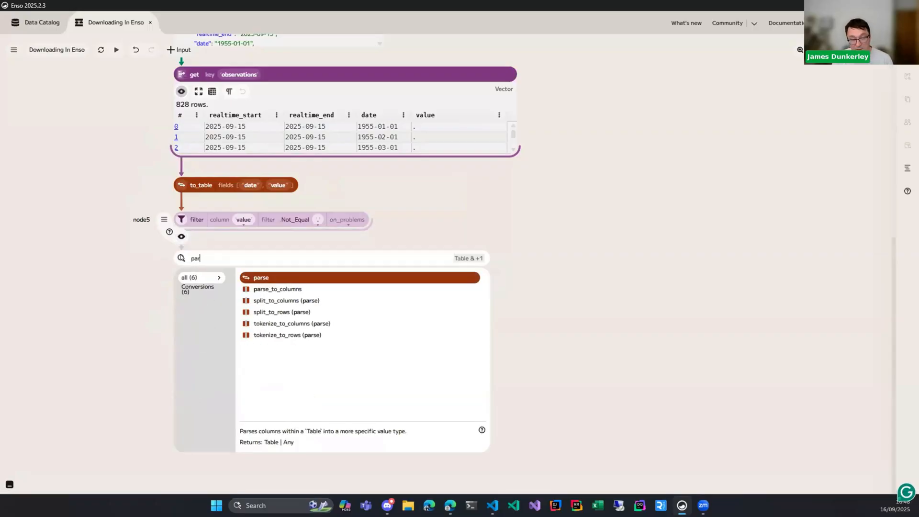
type("se")
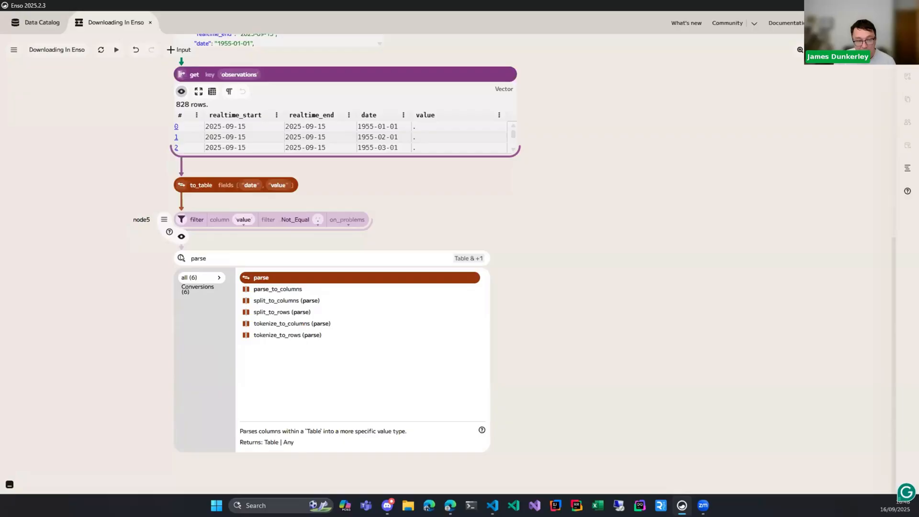
key("Return")
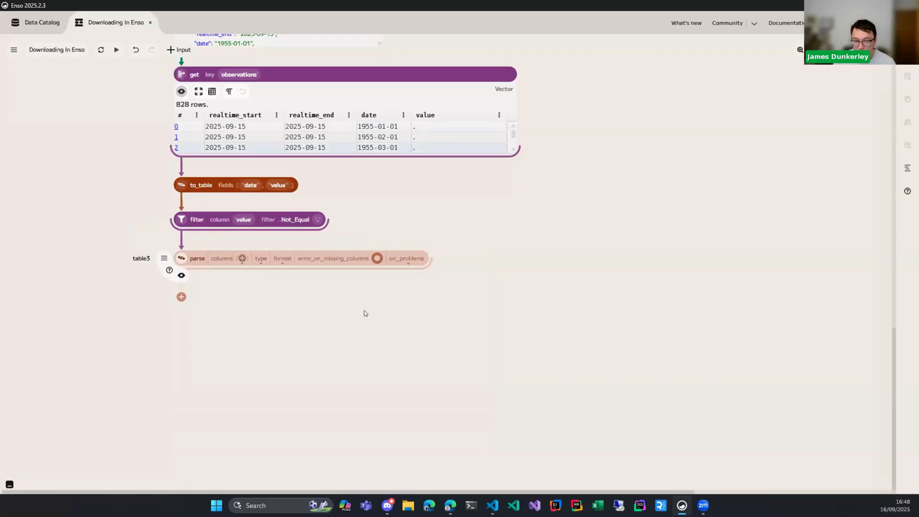
left_click(186, 277)
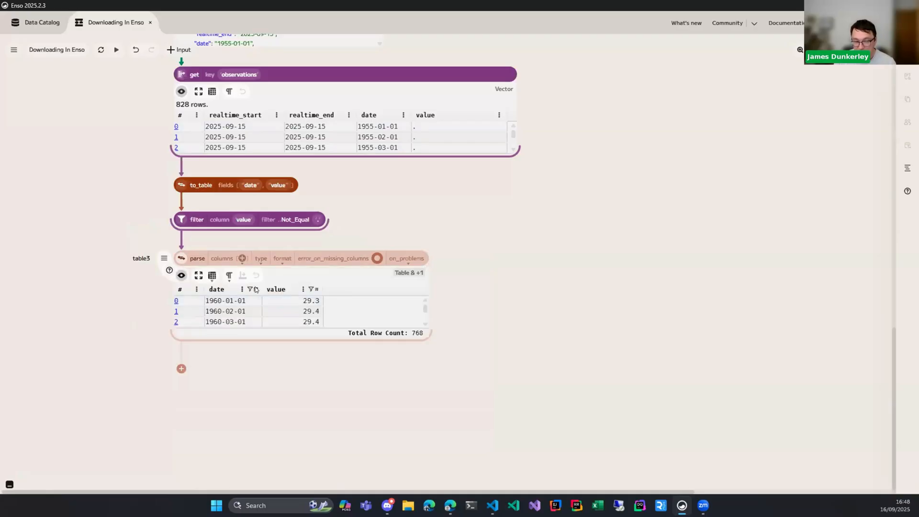
mouse_move(316, 293)
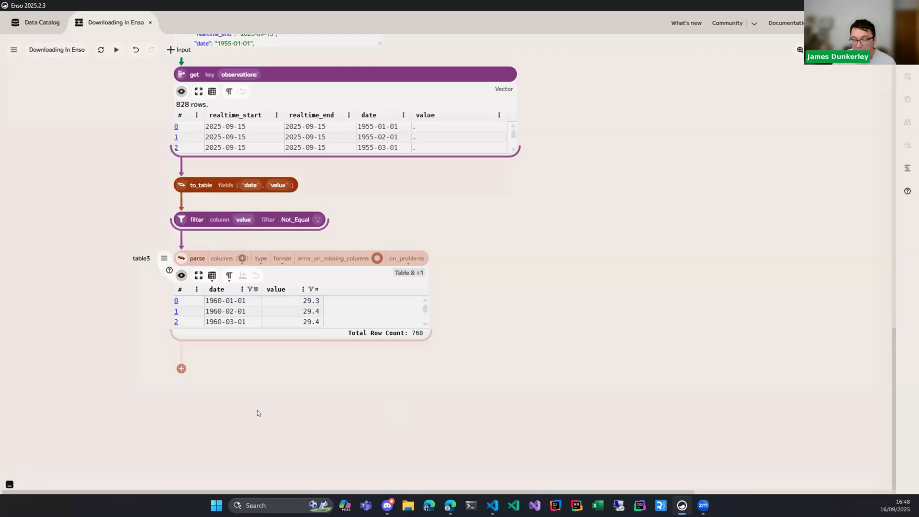
Add a set formula node below the parse node with the expression [value]/first([value])
left_click(181, 369)
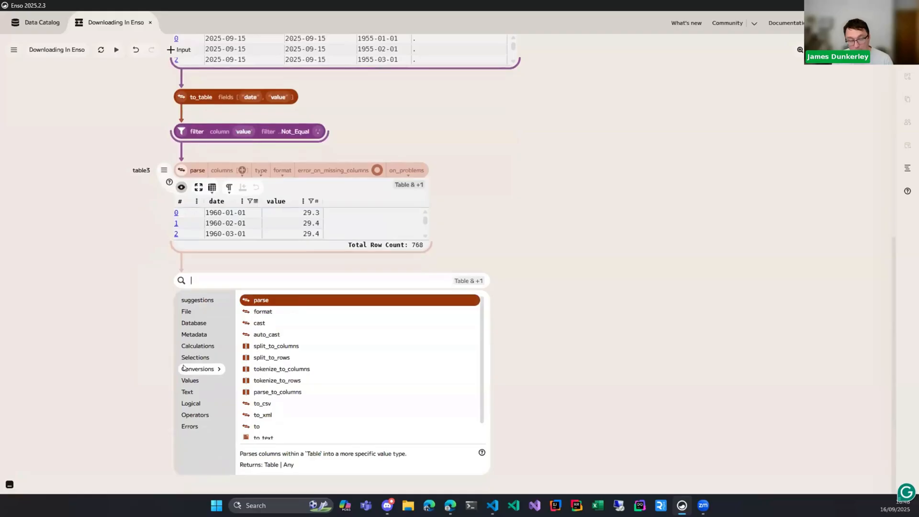
type("for")
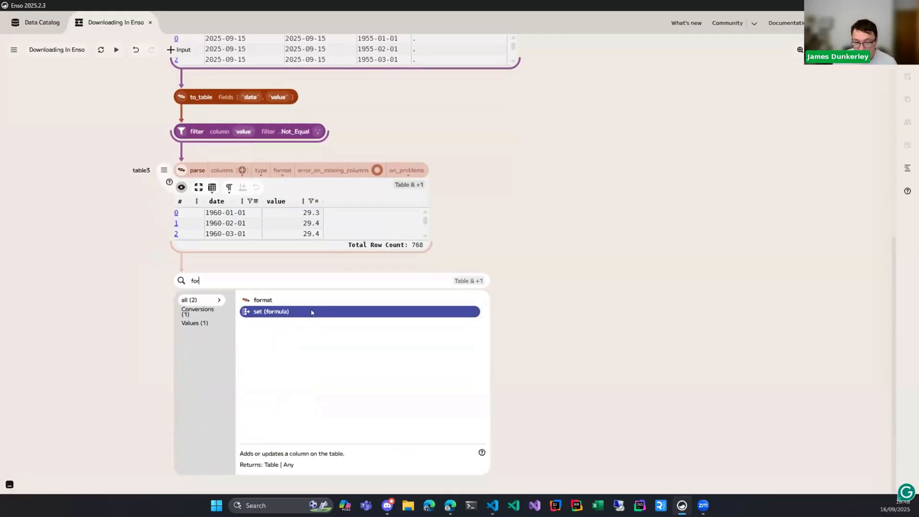
key("Return")
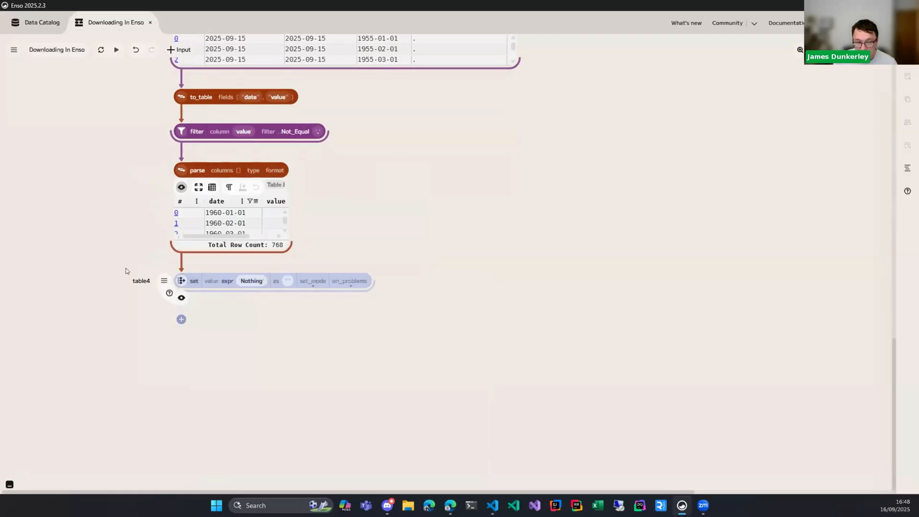
left_click(248, 279)
type("[value")
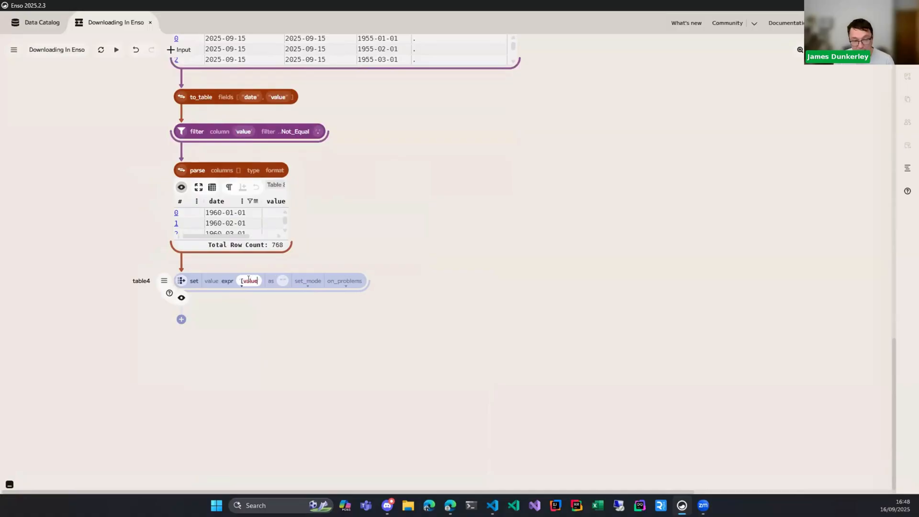
type("]/f")
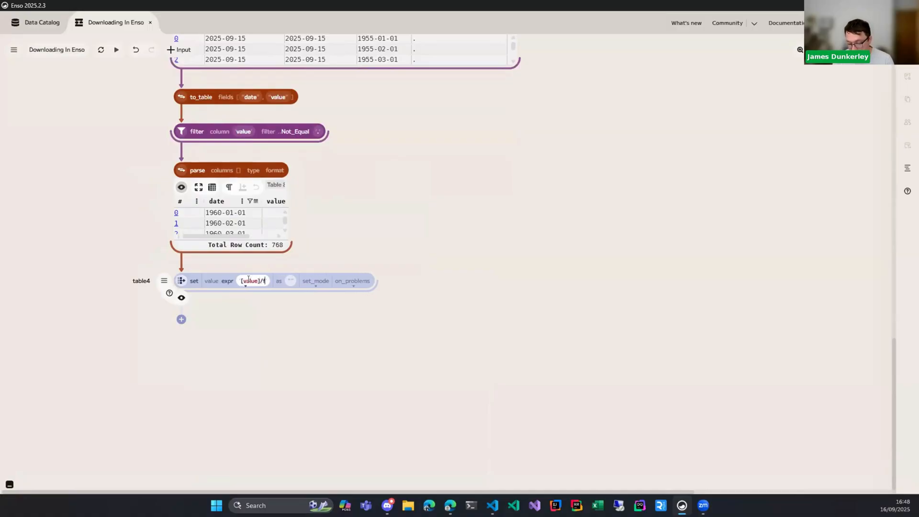
type("irst([value])")
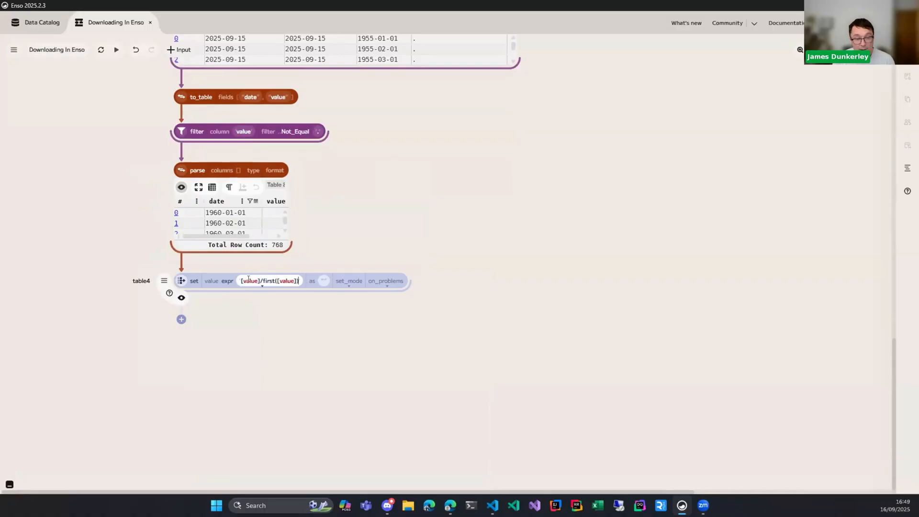
Name the set formula's output column value and check the recalculated rows in a temporary table preview
key("Tab")
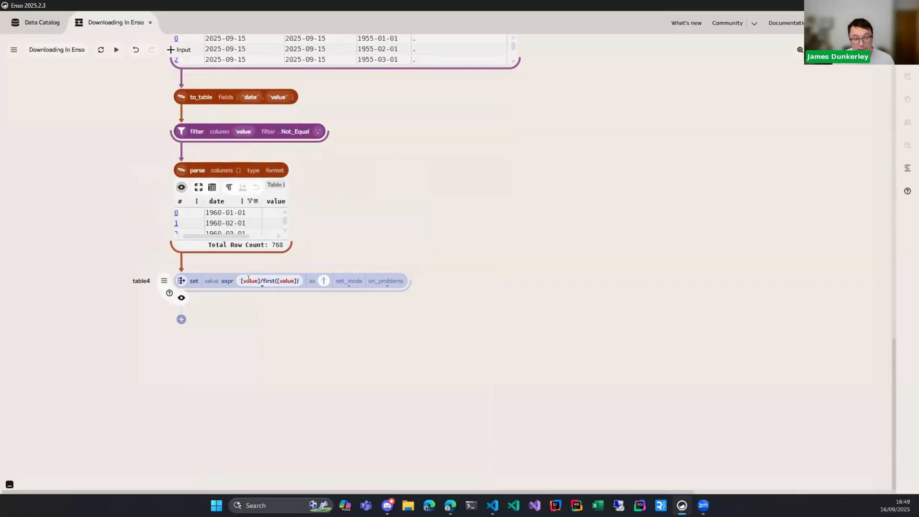
type("[value]")
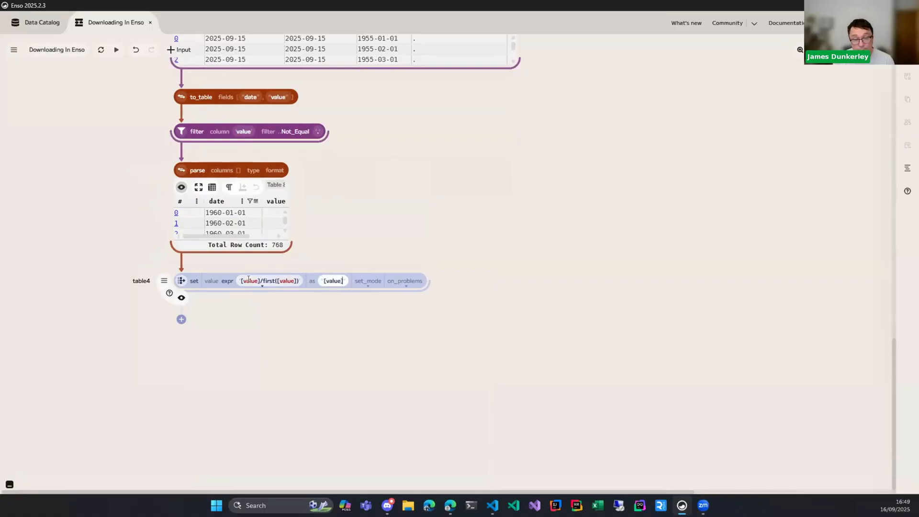
key("Return")
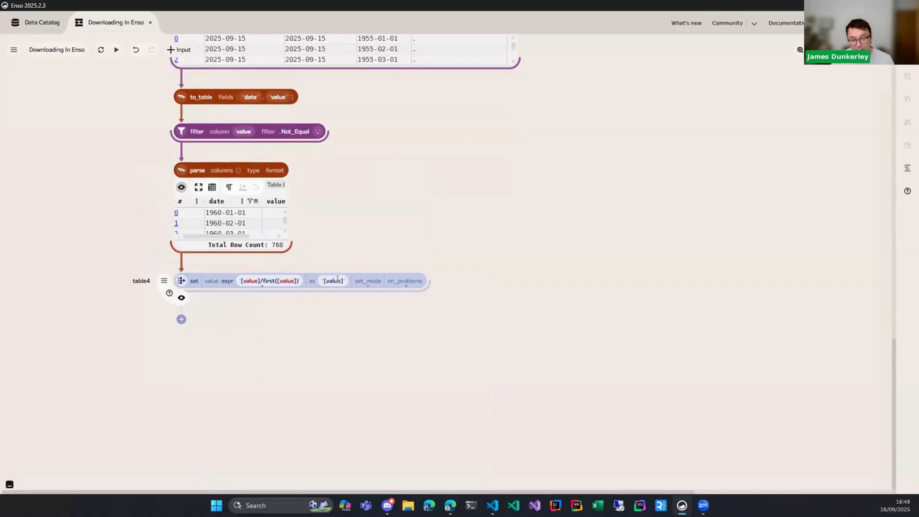
key("shift+Tab")
key("Home")
key("Delete")
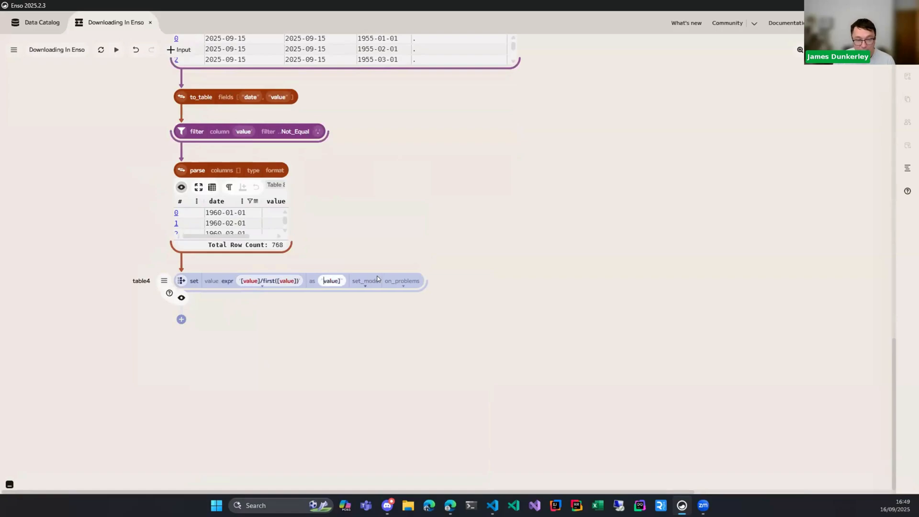
key("End")
key("BackSpace")
key("Return")
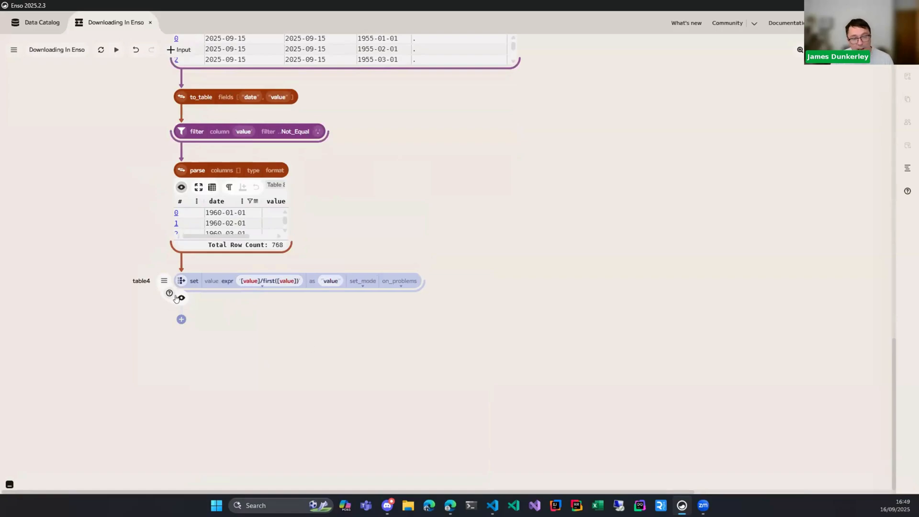
left_click(180, 297)
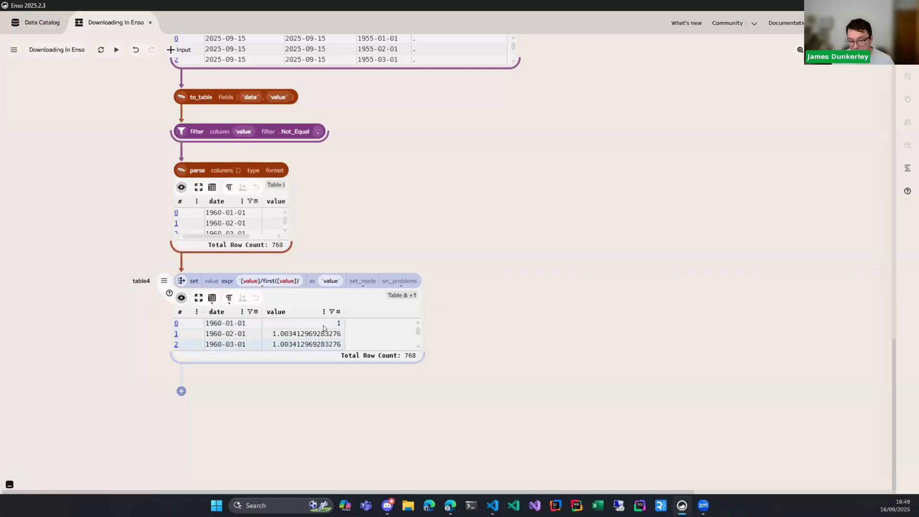
scroll(341, 329, "down", 15)
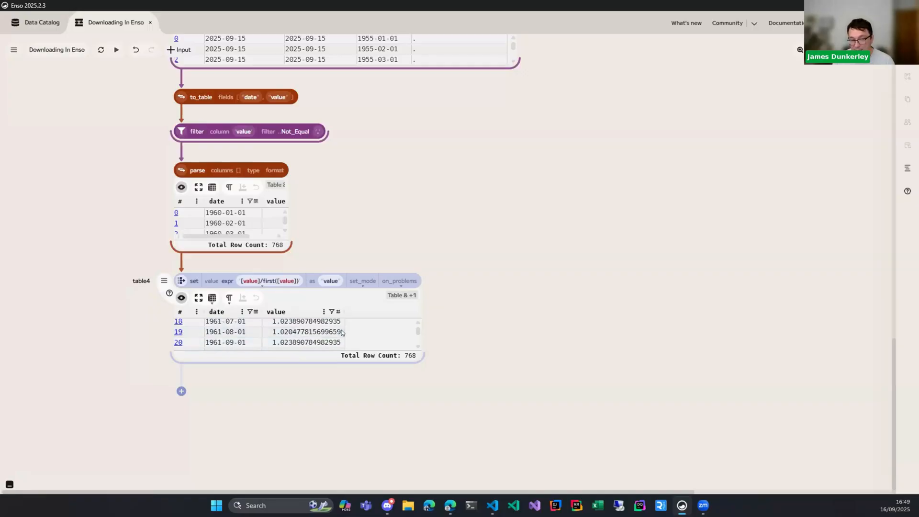
left_click(181, 298)
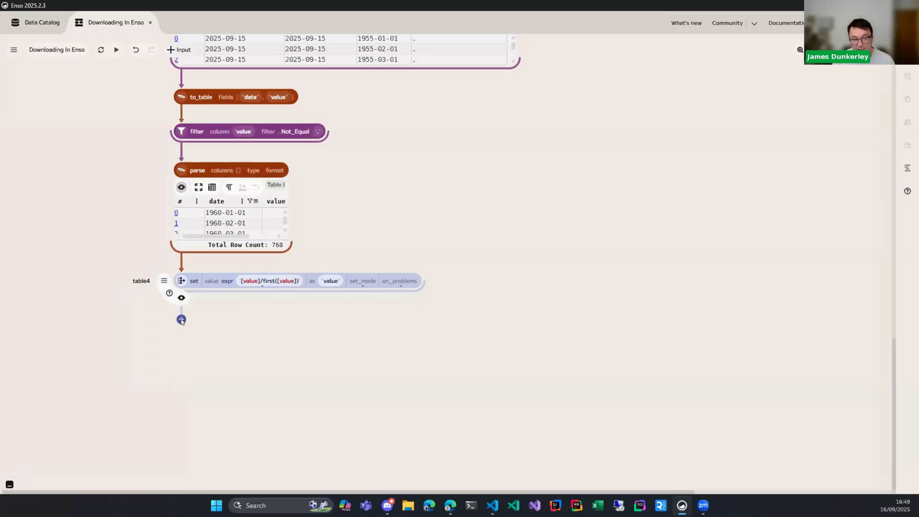
Add a rename_columns node below the set node that renames value to US CPI, and preview its table
left_click(181, 320)
type("renam")
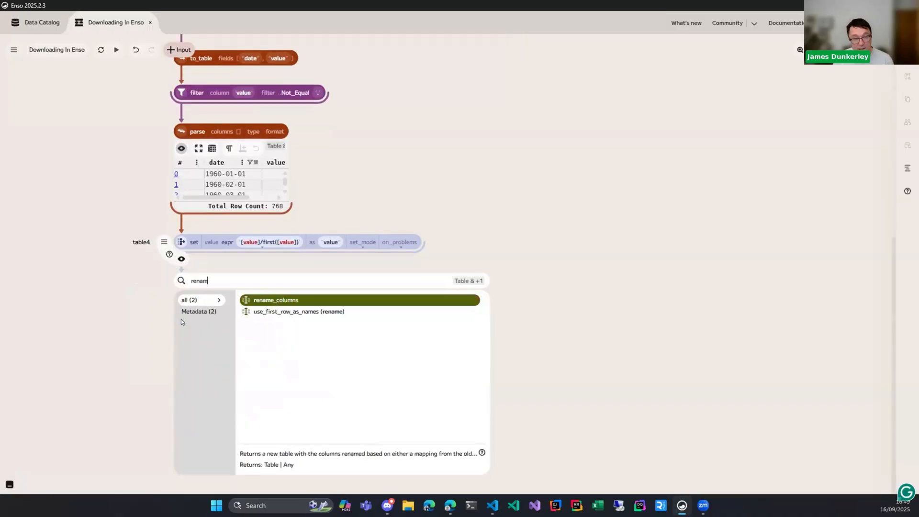
key("Return")
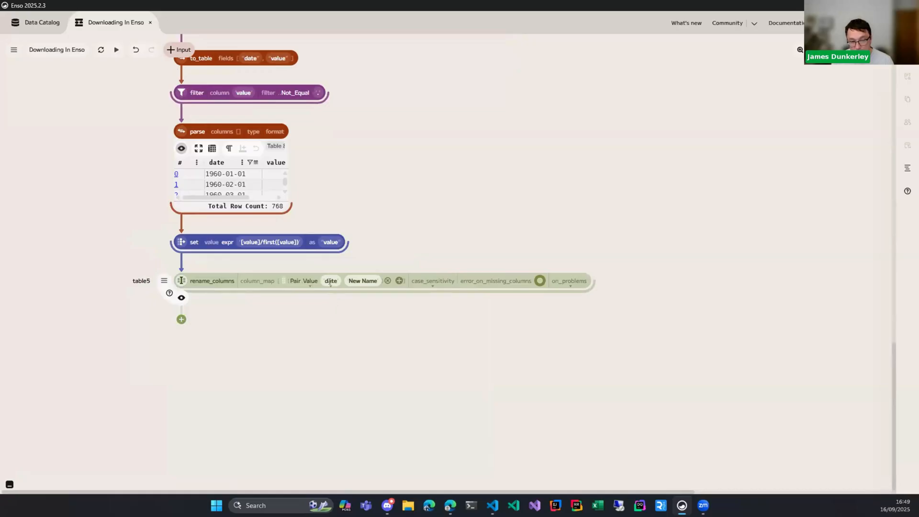
left_click(331, 281)
left_click(334, 318)
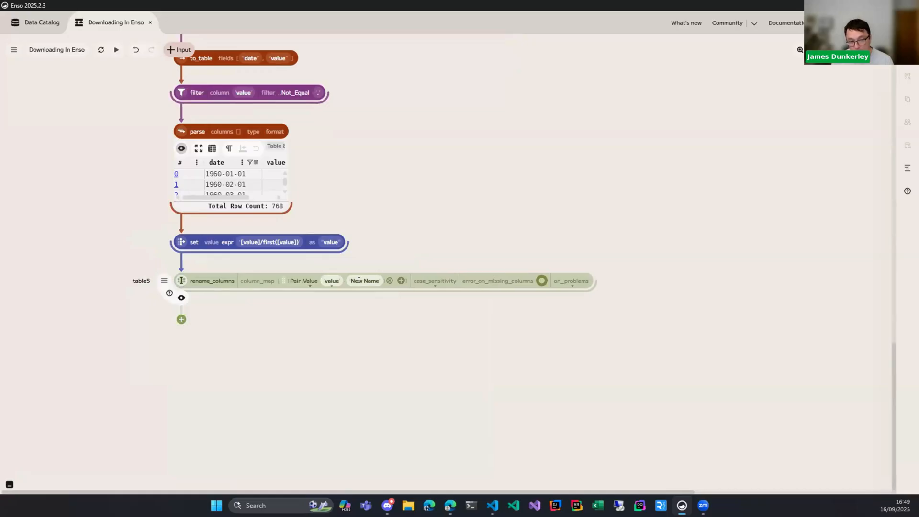
left_click(359, 280)
type("USCPI")
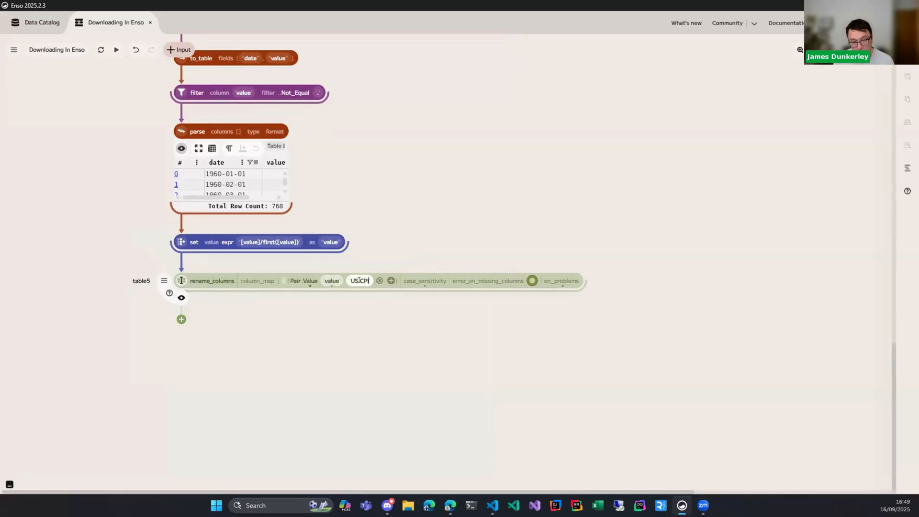
left_click(260, 355)
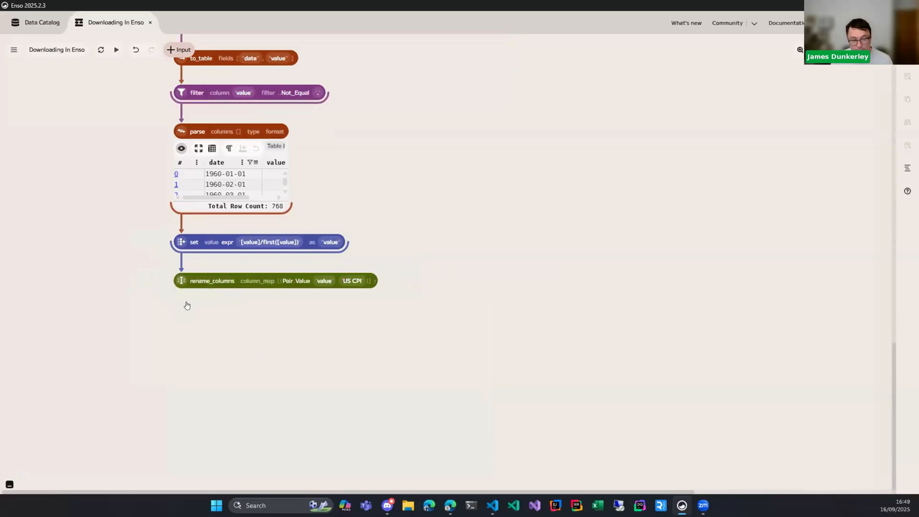
left_click(181, 298)
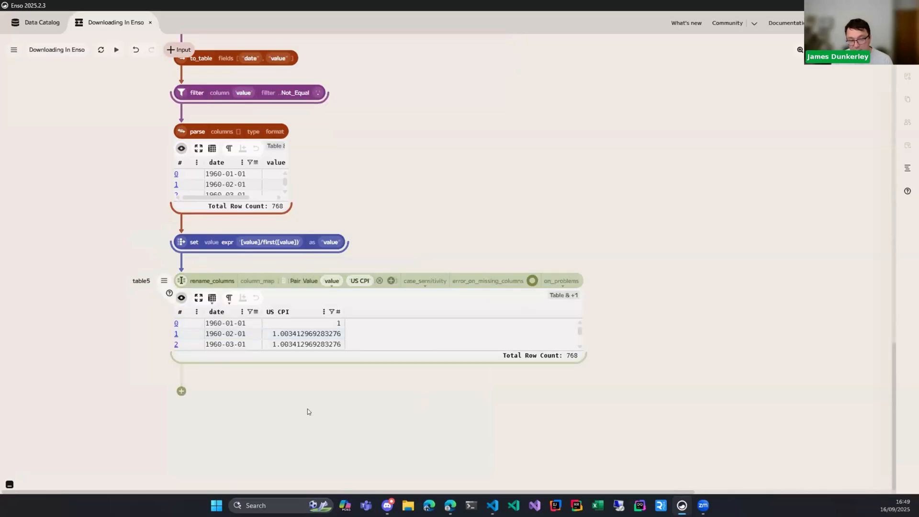
left_click(359, 426)
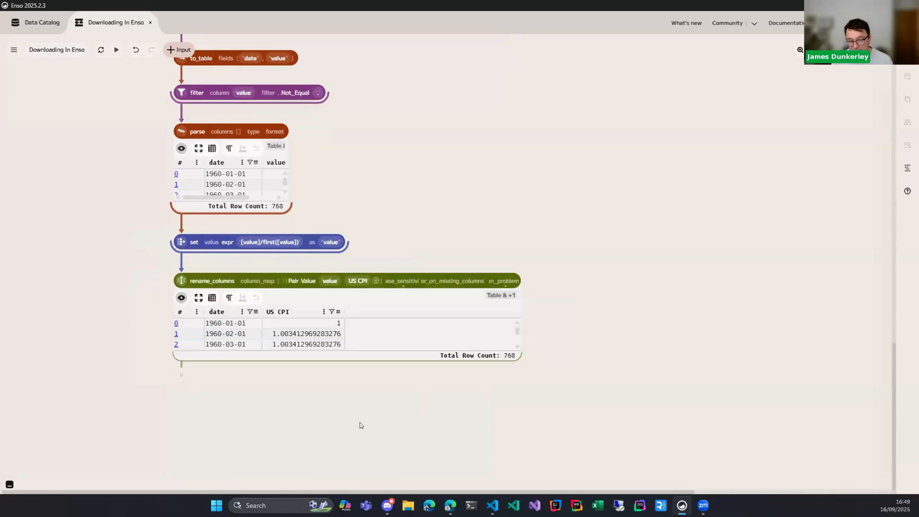
Copy the eight nodes from the series_id query argument through rename_columns and paste them as a parallel branch off the api_key node
scroll(587, 164, "up", 6)
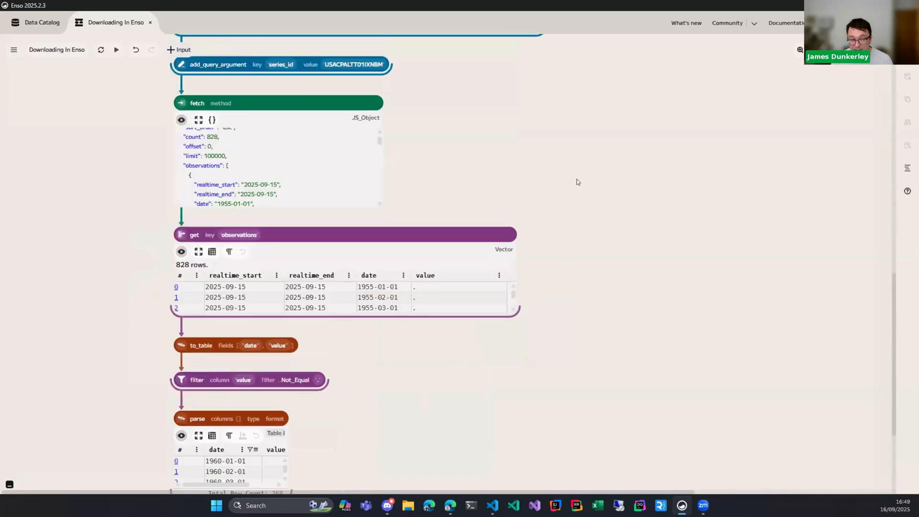
scroll(577, 182, "down", 2)
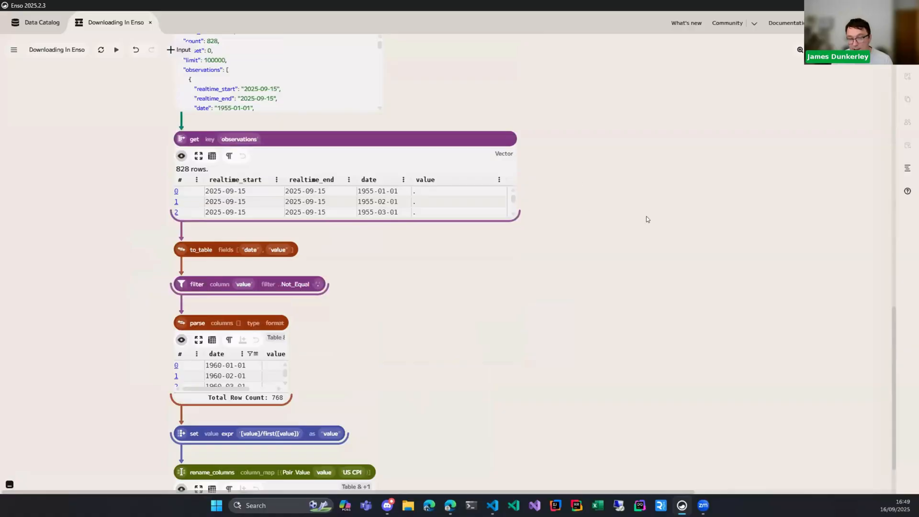
scroll(646, 219, "down", 5)
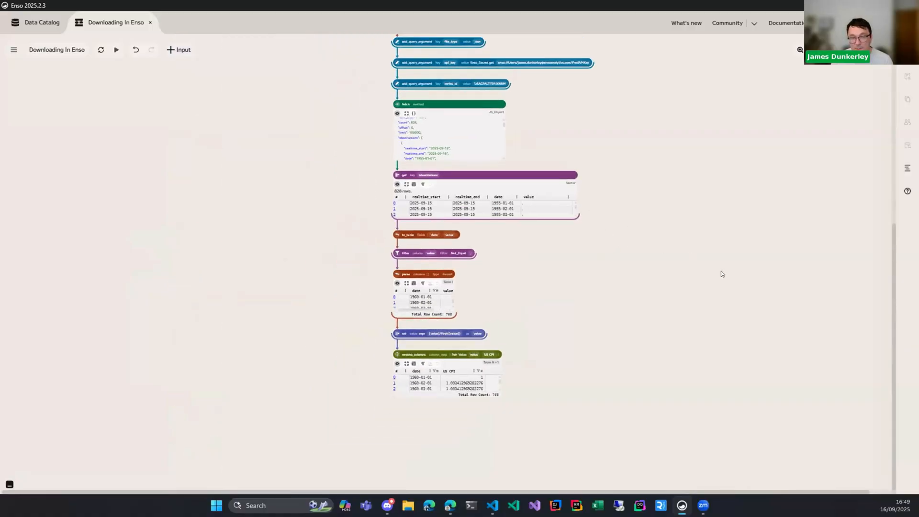
scroll(721, 271, "up", 1)
scroll(721, 271, "down", 1)
left_click_drag(757, 260, 605, 255)
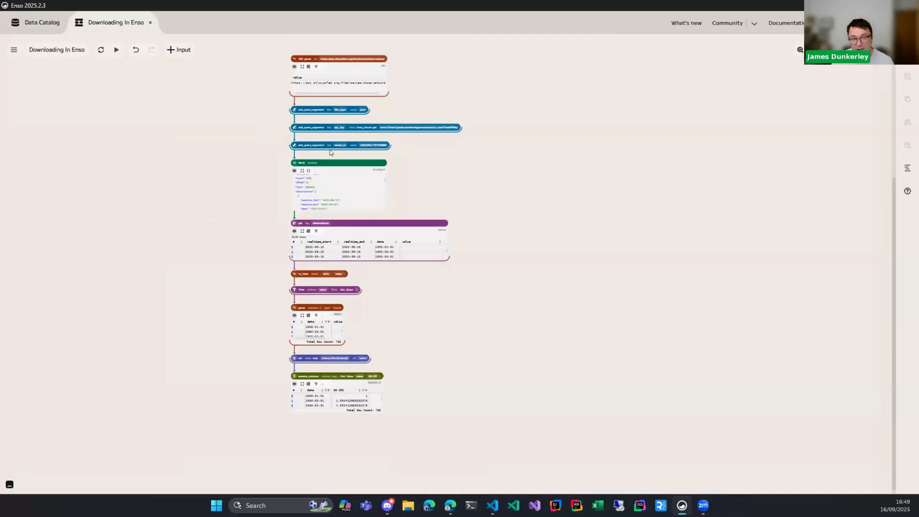
left_click_drag(263, 135, 501, 393)
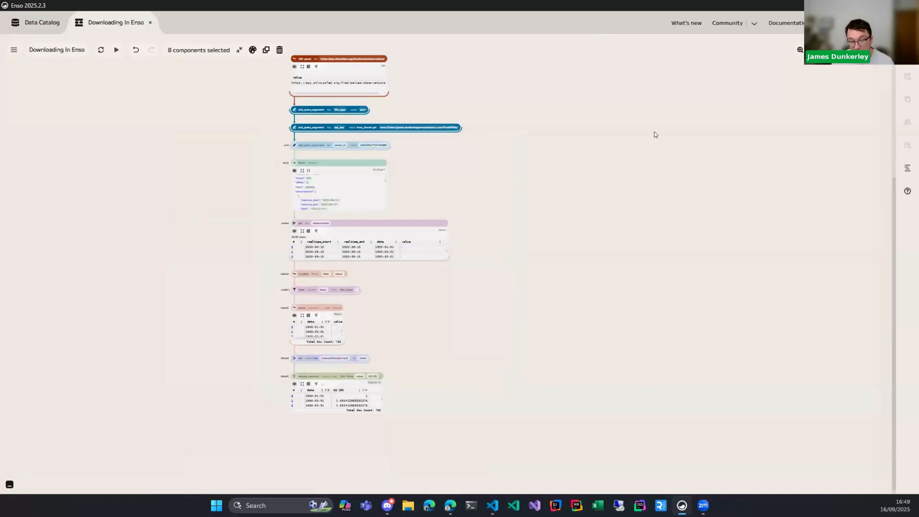
left_click(537, 143)
key("ctrl+v")
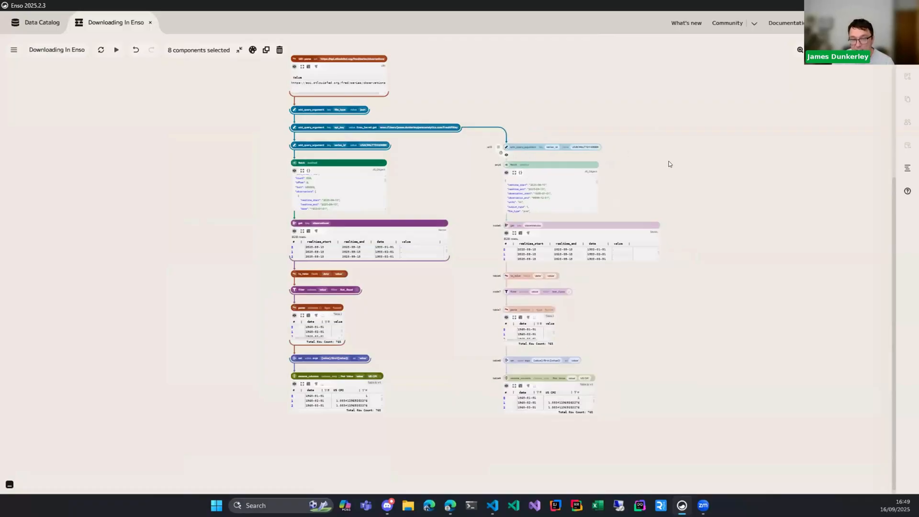
left_click(669, 182)
Set the series_id value in the copied branch to GBRCPALTT01IXNBM and check the observations it fetches
scroll(660, 171, "up", 4)
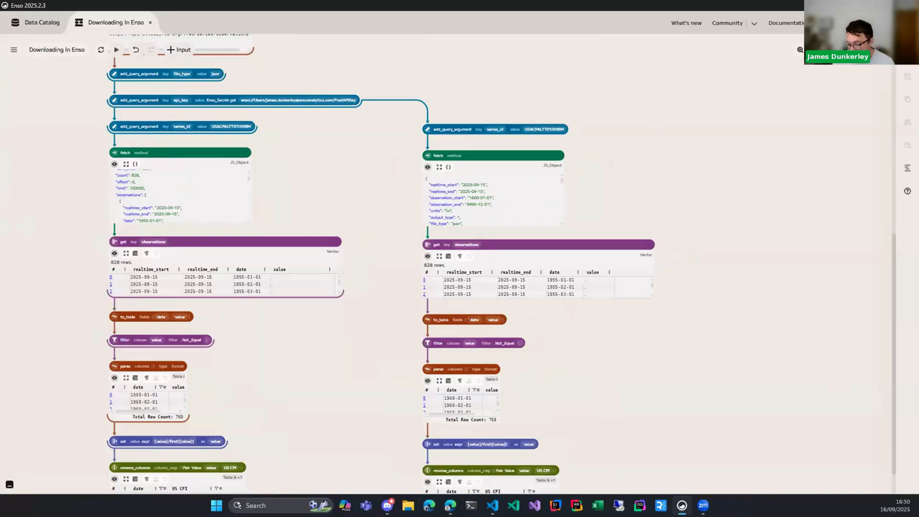
key("alt+Tab")
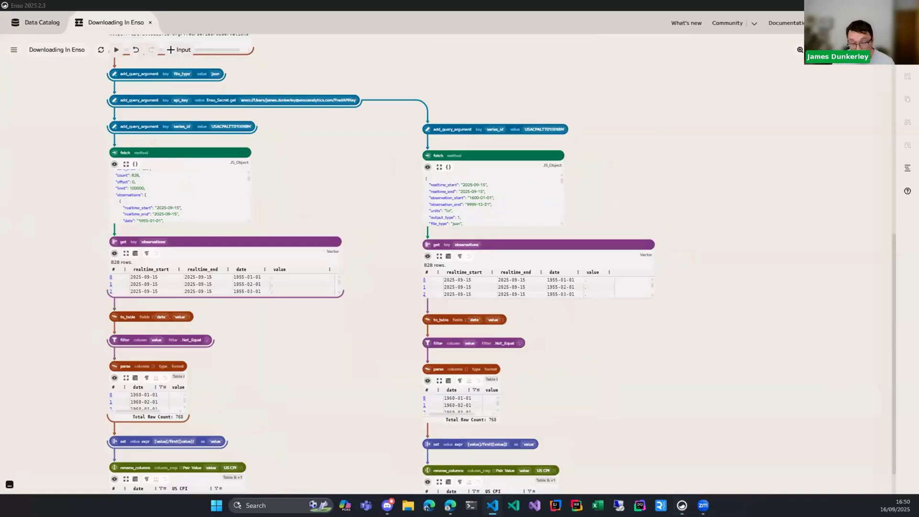
left_click(534, 128)
type("GBRCPALTT01IXNBM")
key("Return")
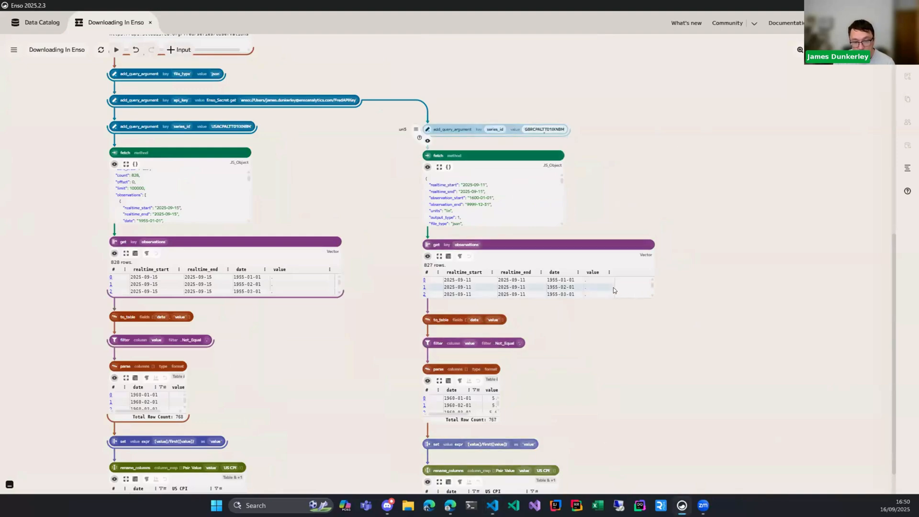
scroll(613, 287, "down", 3)
scroll(613, 287, "down", 12)
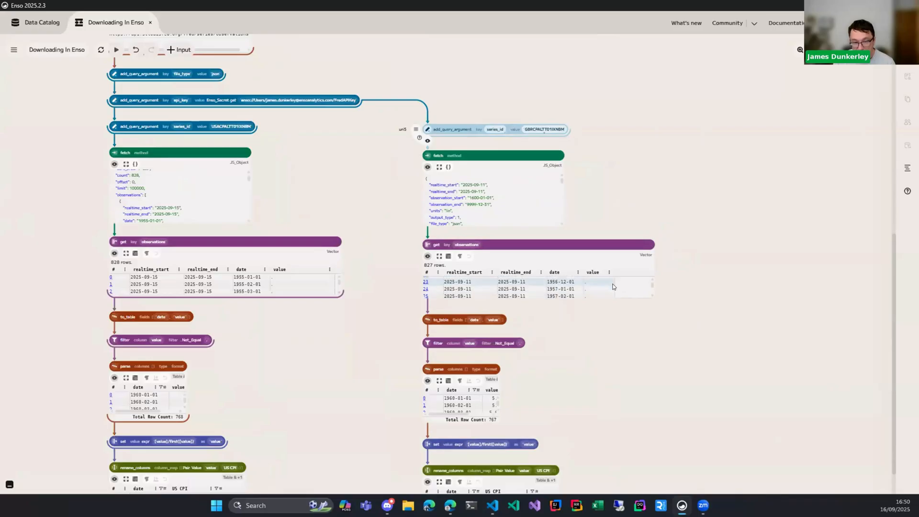
scroll(613, 286, "down", 6)
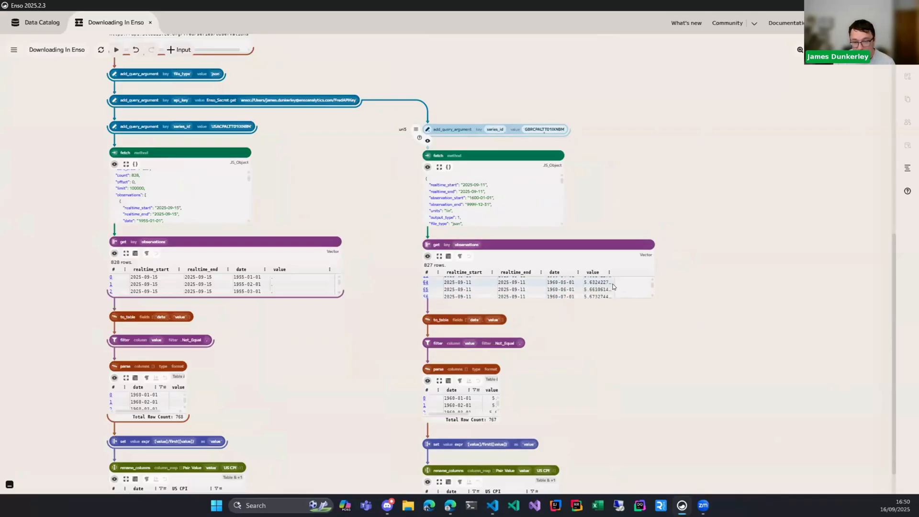
scroll(613, 287, "up", 2)
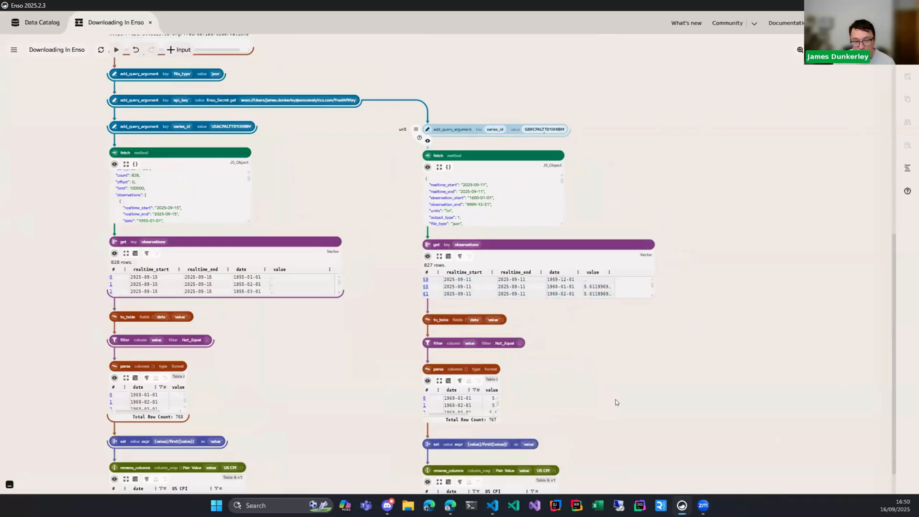
Set the new column name in the copied branch's rename_columns node to UK CPI
scroll(617, 394, "down", 2)
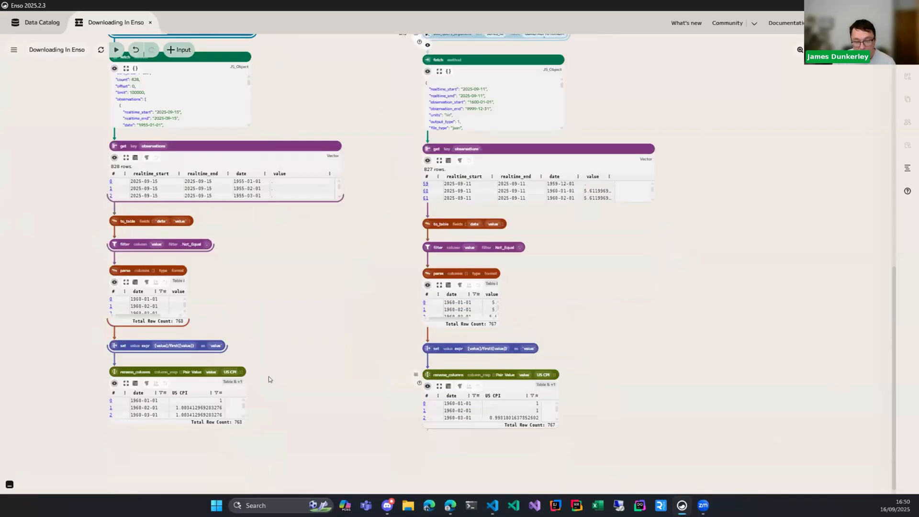
left_click(535, 372)
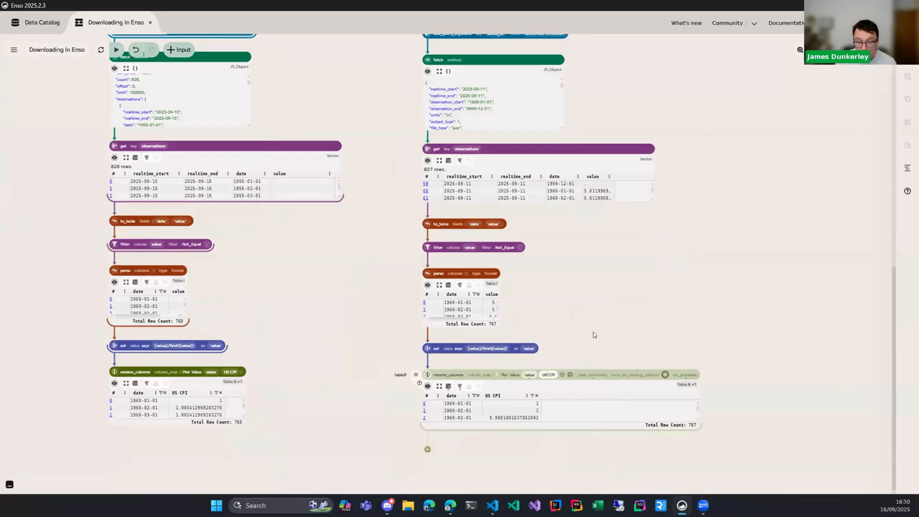
key("Delete")
type("K")
left_click(624, 296)
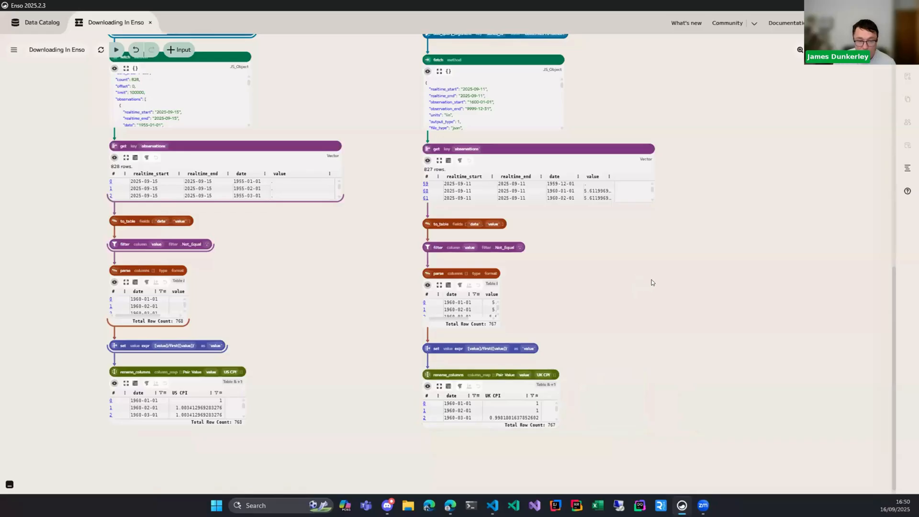
Add a join node fed by the US branch's rename_columns output
scroll(651, 277, "down", 2)
scroll(651, 277, "up", 3)
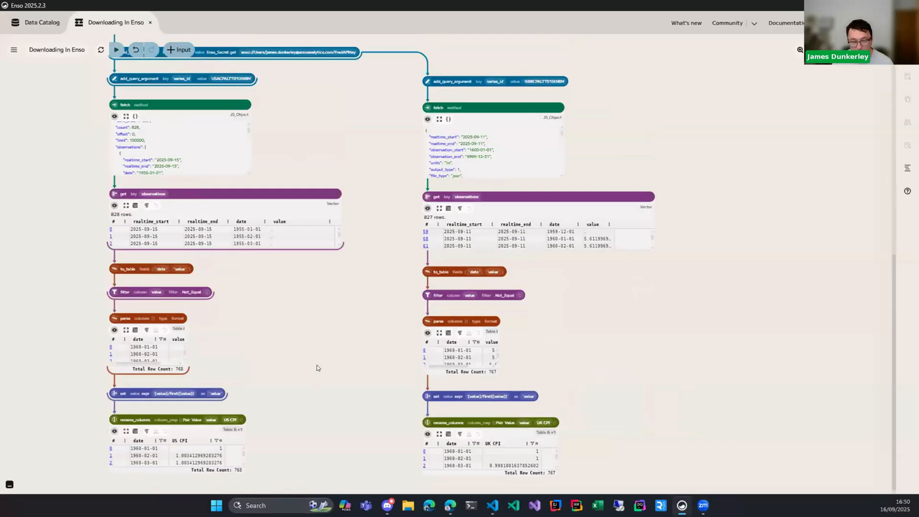
scroll(318, 371, "down", 2)
scroll(315, 365, "down", 1)
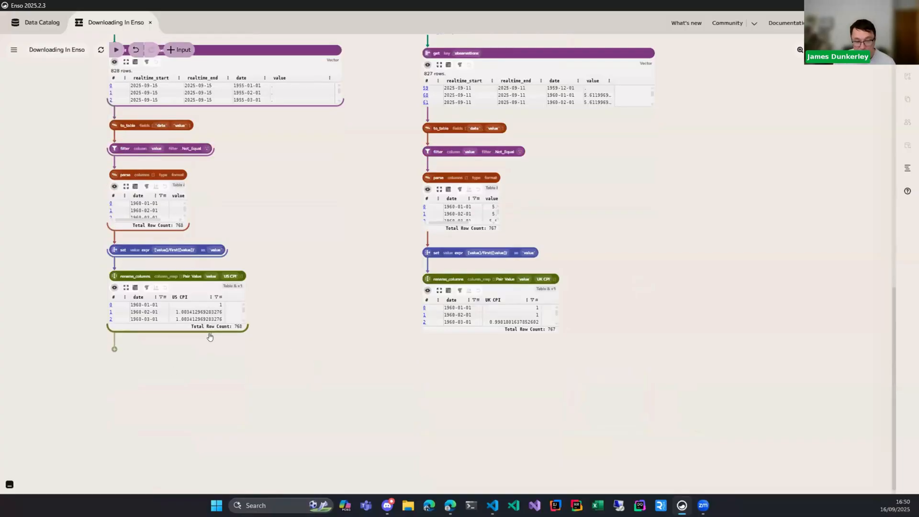
left_click_drag(220, 335, 242, 367)
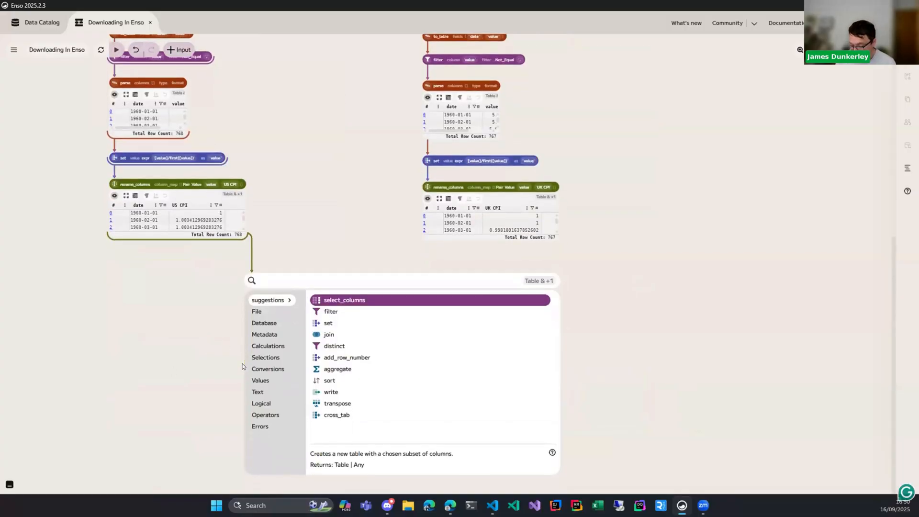
type("join")
key("Return")
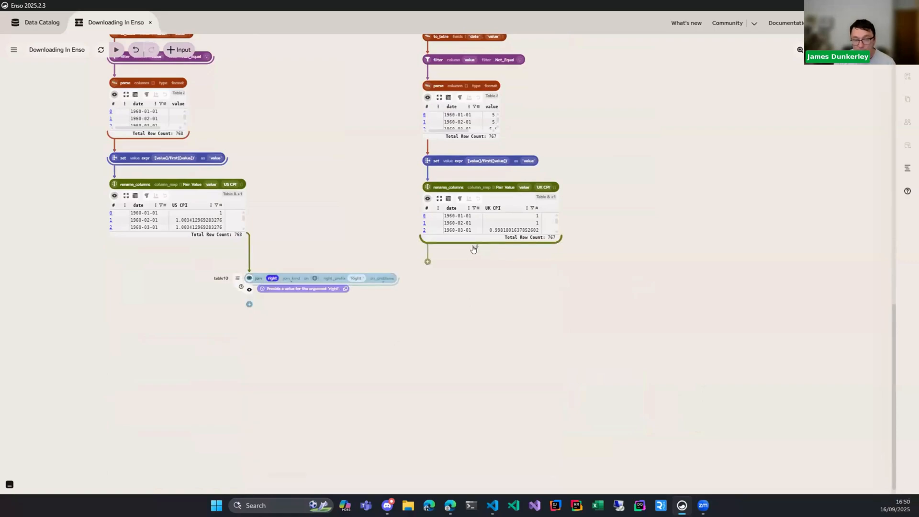
Connect the UK CPI rename_columns output as the join's right table and set its join kind to Inner
left_click_drag(475, 248, 272, 277)
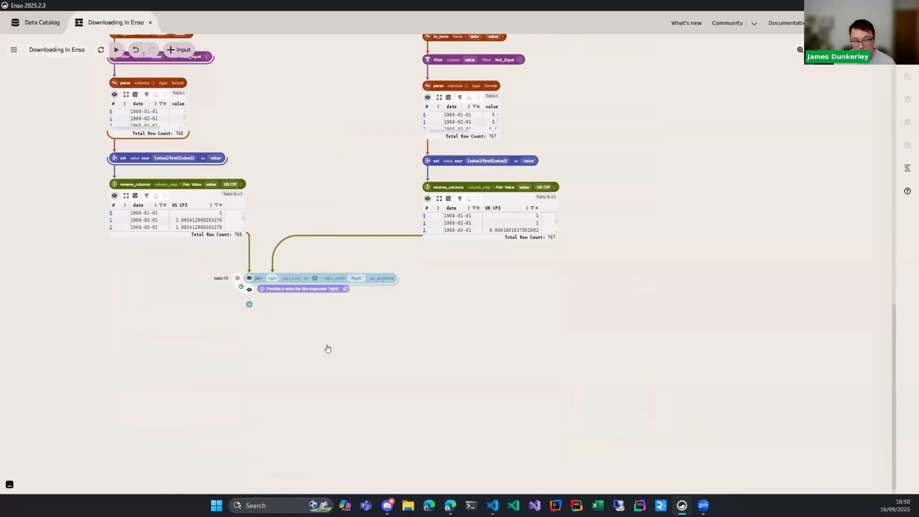
left_click(290, 279)
left_click(297, 289)
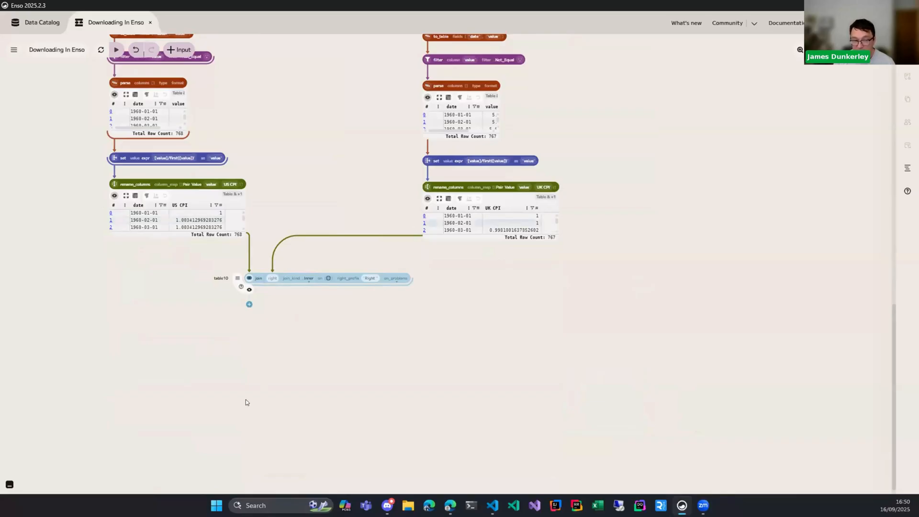
Open an enlarged preview of the joined table and show it as a Scatter Plot of US and UK CPI by date
left_click(249, 289)
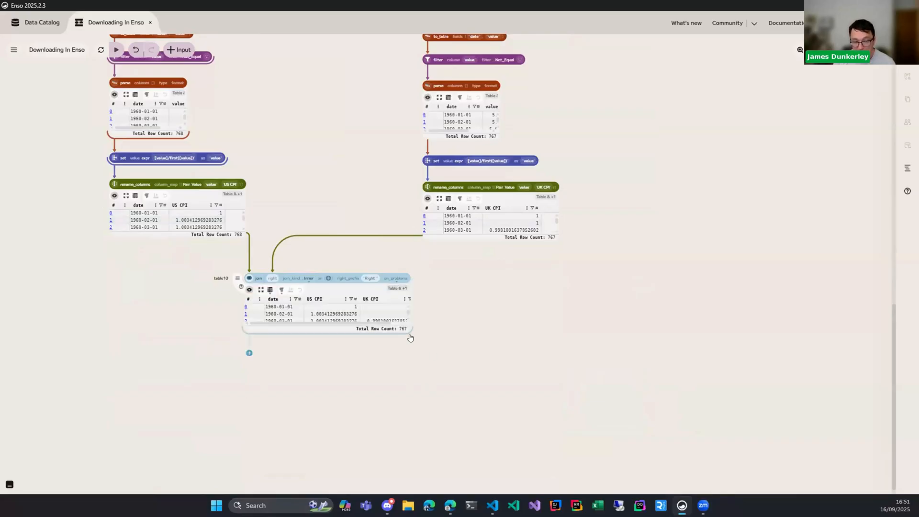
left_click_drag(464, 388, 560, 414)
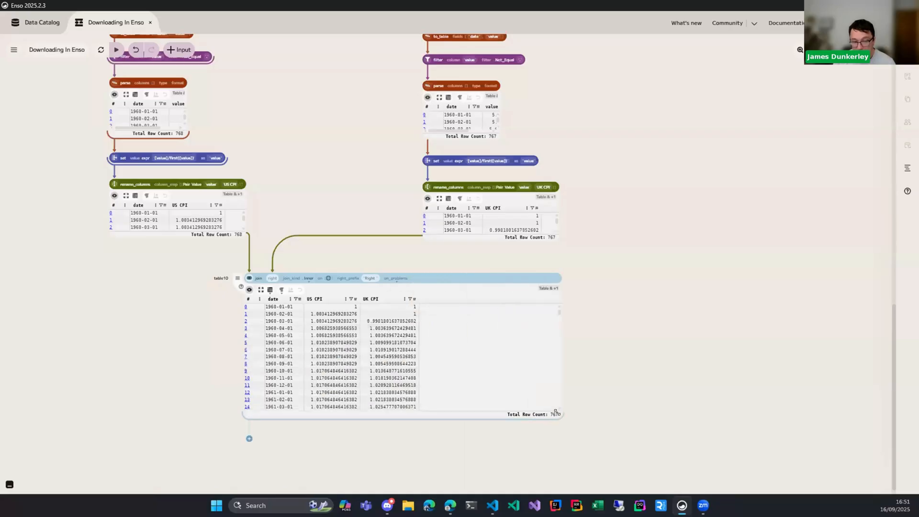
left_click(270, 290)
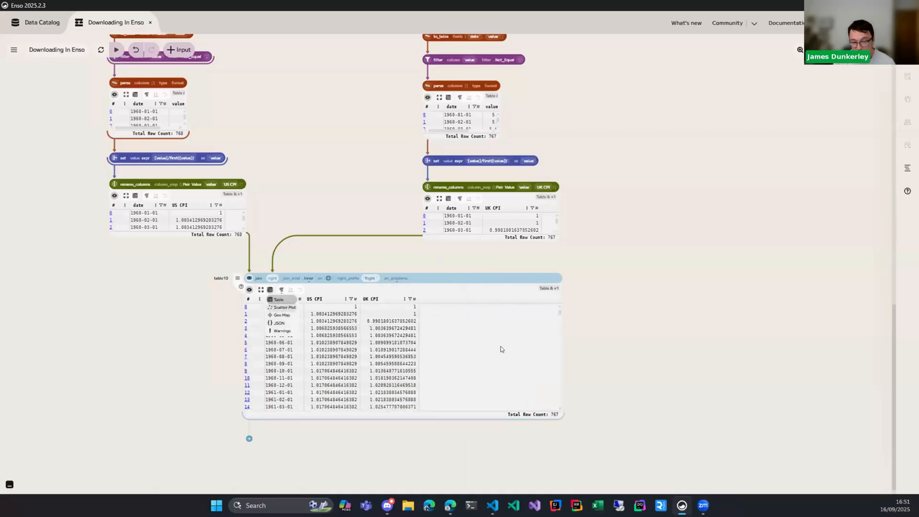
left_click(285, 308)
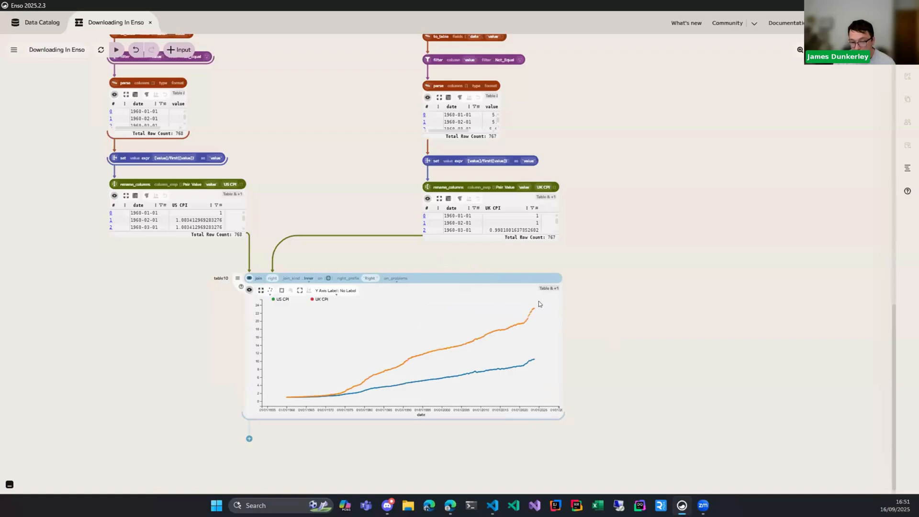
mouse_move(530, 311)
mouse_move(531, 360)
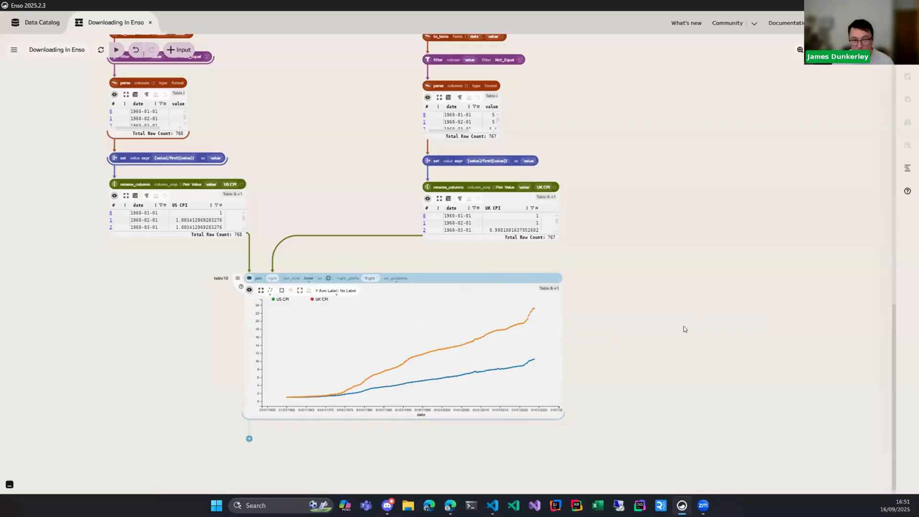
Move the Process.run, stdout and trim nodes together farther away from the locations data nodes to free up canvas space
scroll(684, 327, "up", 2)
scroll(684, 326, "down", 2)
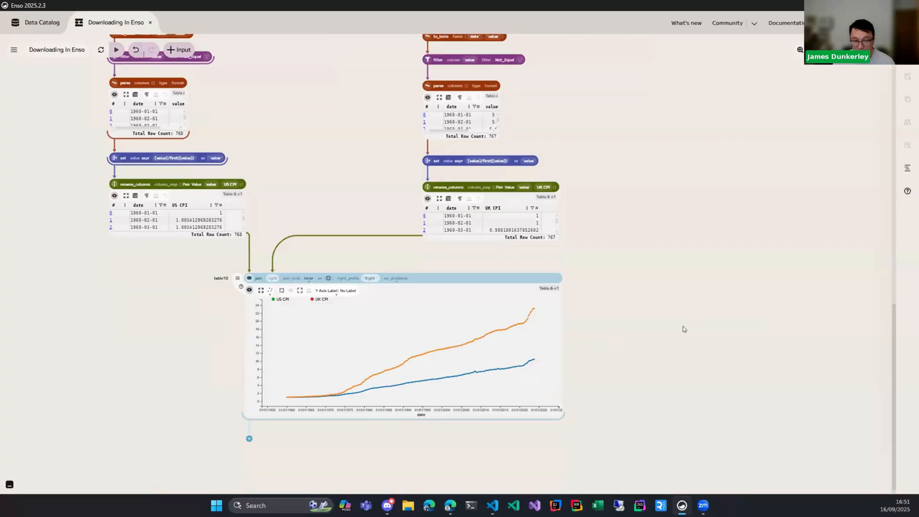
scroll(684, 330, "up", 10)
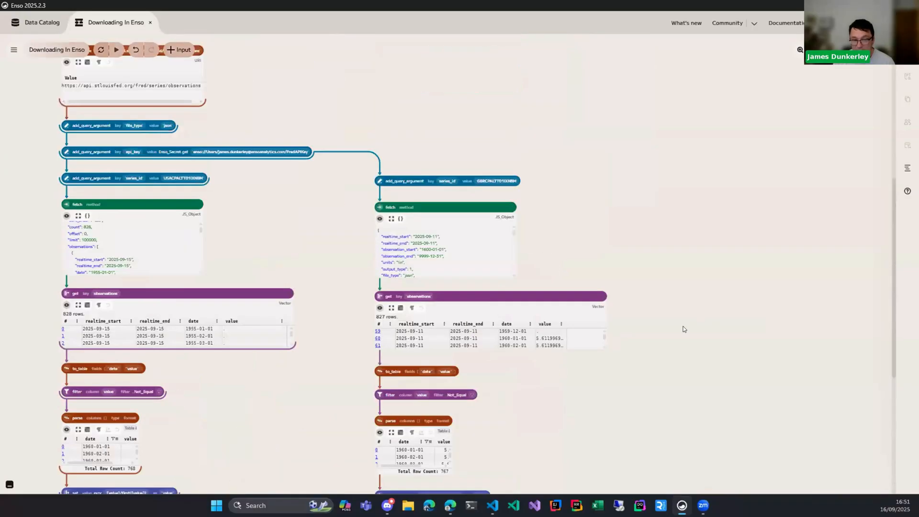
scroll(683, 330, "right", 3)
scroll(684, 330, "up", 10)
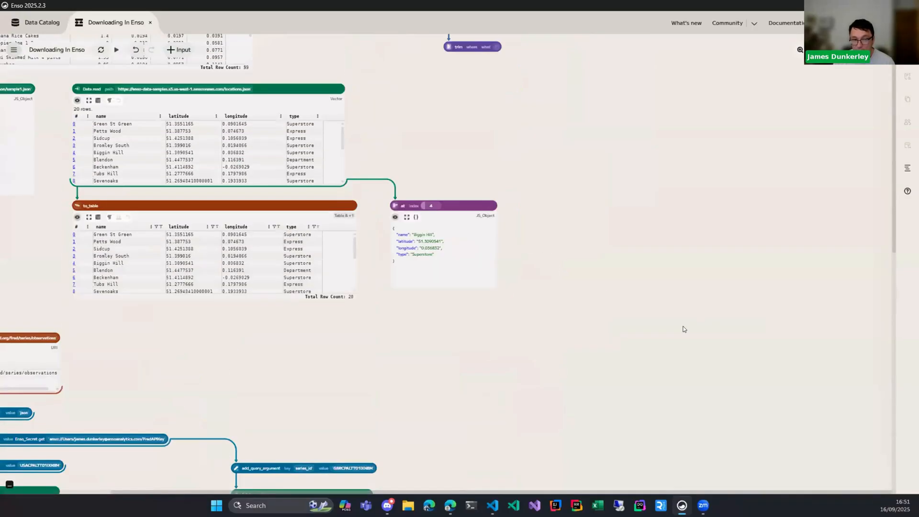
scroll(684, 330, "up", 5)
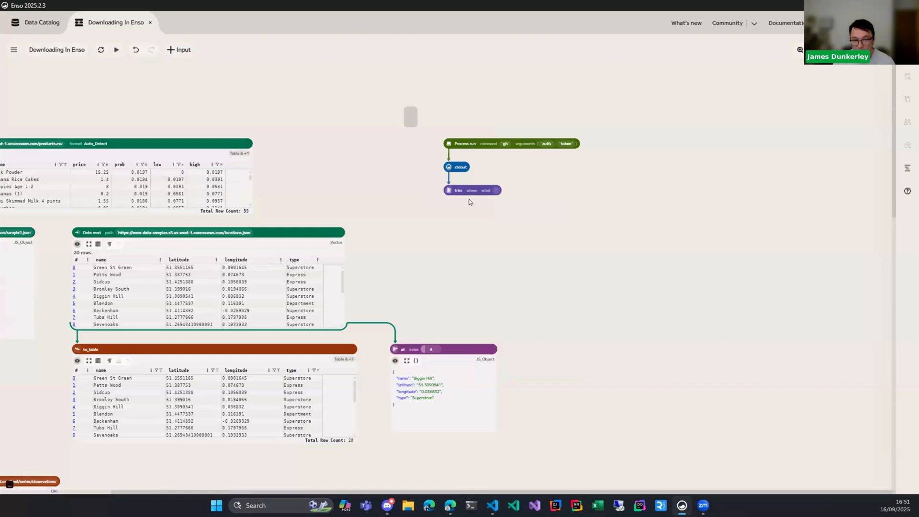
left_click_drag(469, 202, 473, 206)
left_click_drag(502, 140, 765, 137)
left_click(631, 179)
left_click_drag(650, 191, 551, 162)
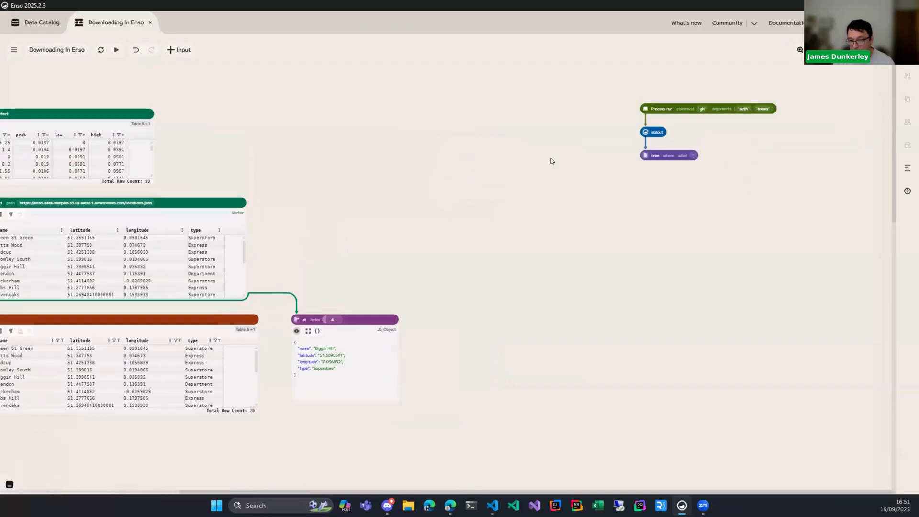
Preview the trim node's text output briefly and close the preview again
scroll(627, 214, "up", 2)
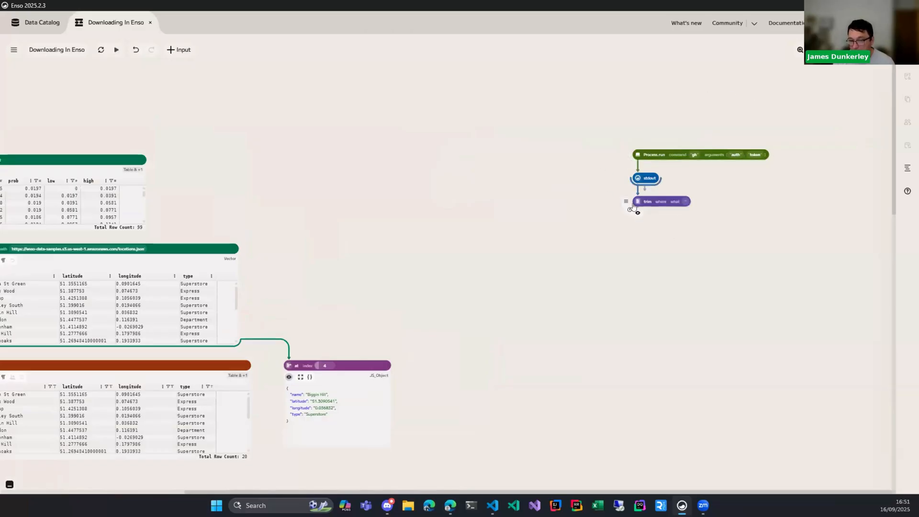
left_click(637, 213)
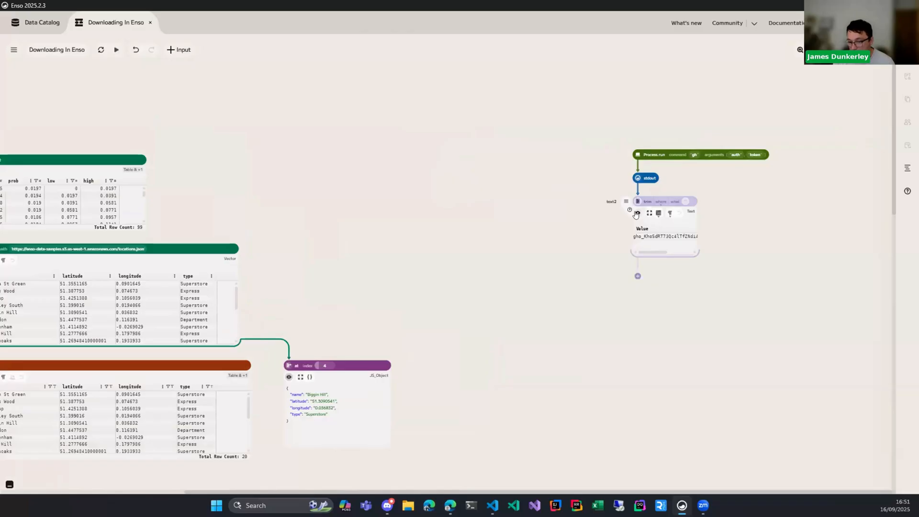
left_click(636, 213)
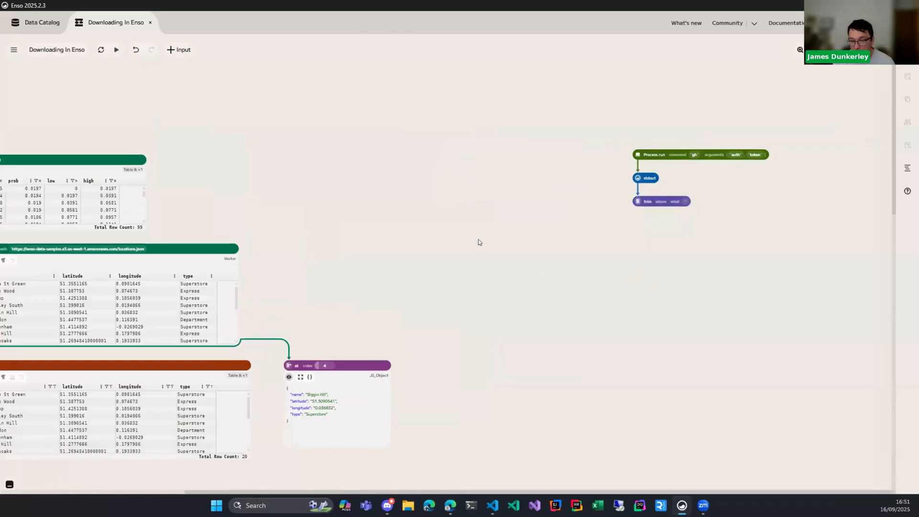
Add a Data.fetch node just below the Process.run chain and view its available method options
key("Return")
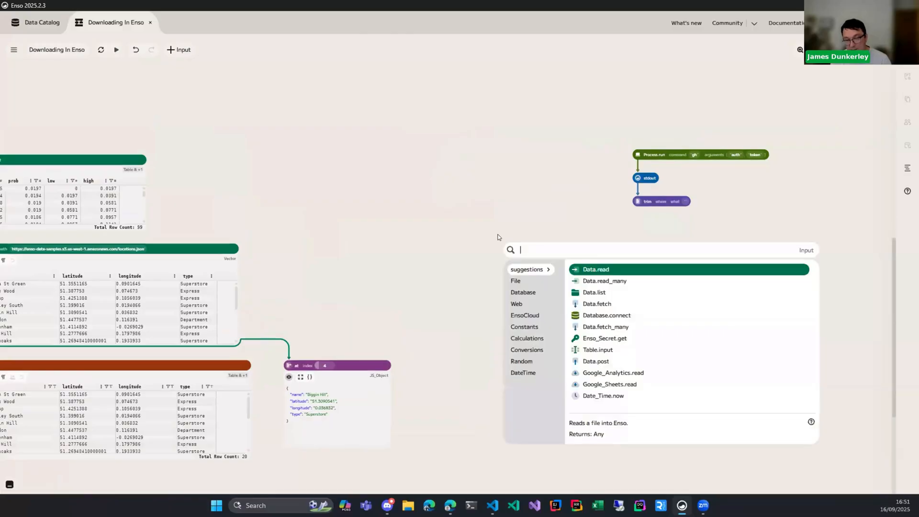
type("Data")
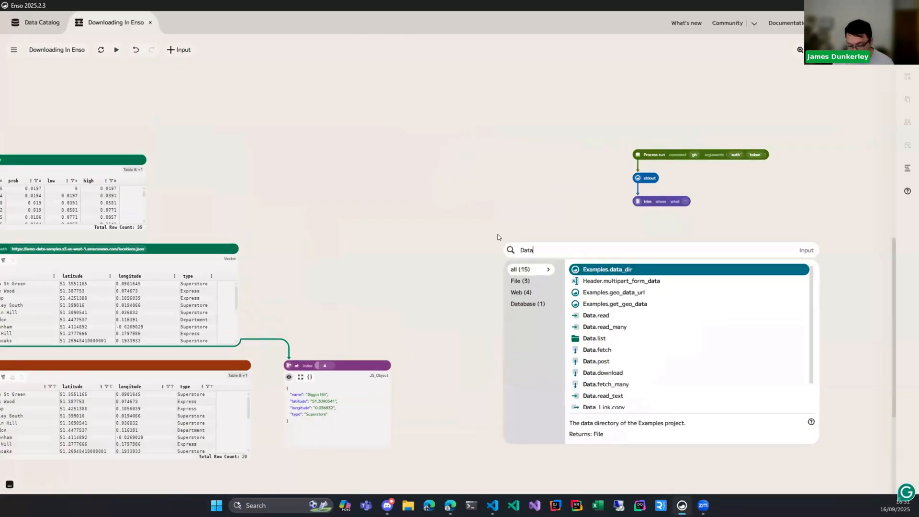
type(".fet")
key("Return")
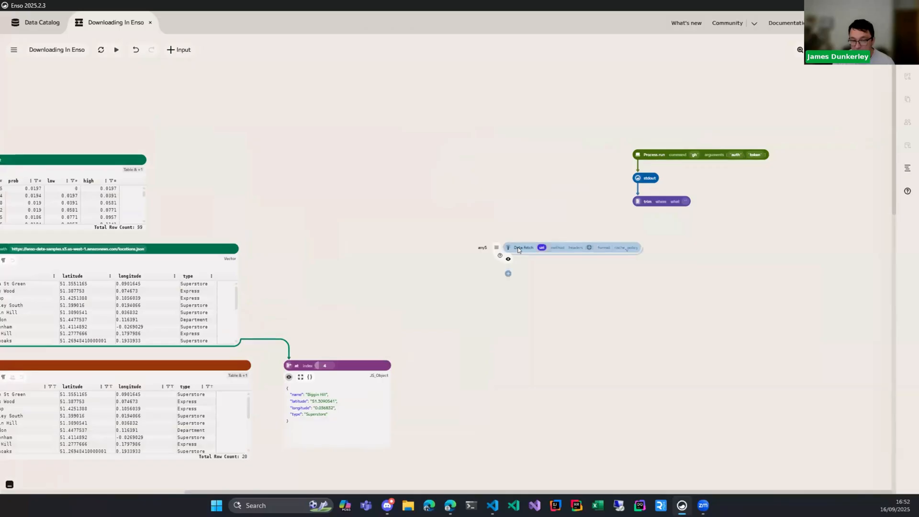
left_click_drag(518, 250, 545, 241)
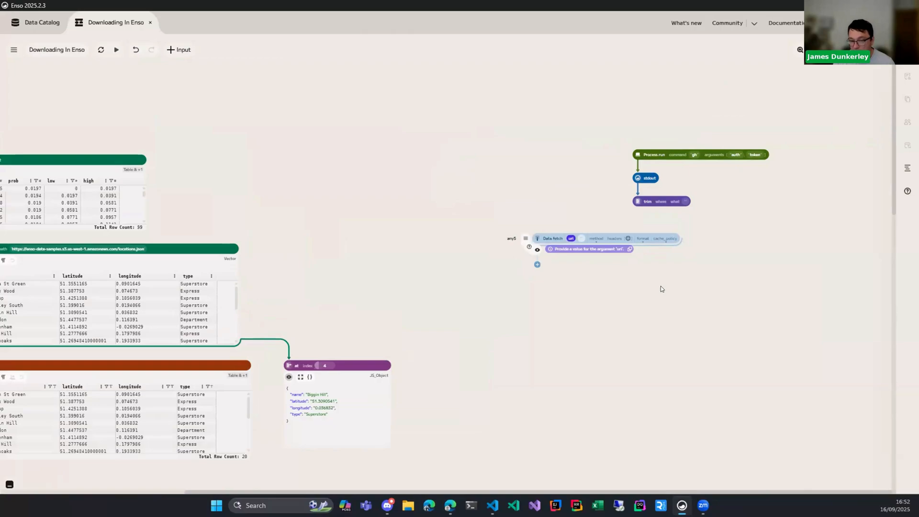
left_click(594, 239)
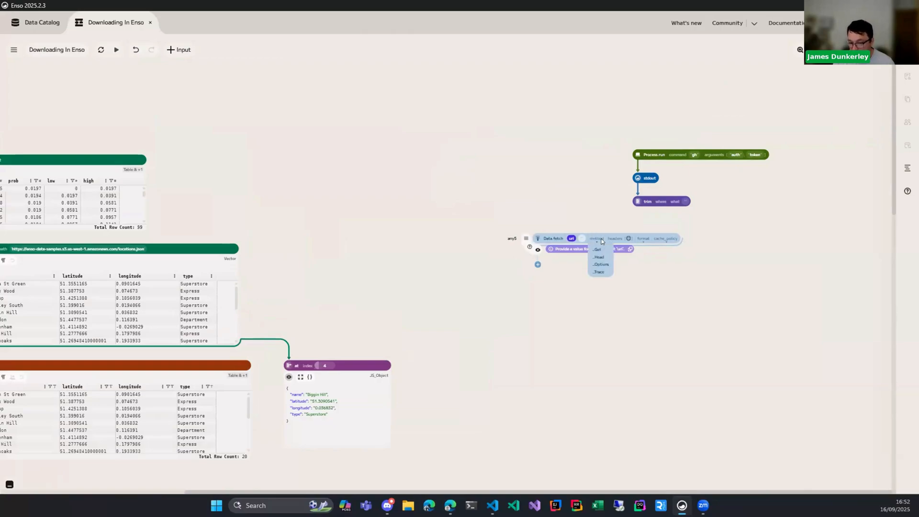
left_click(653, 299)
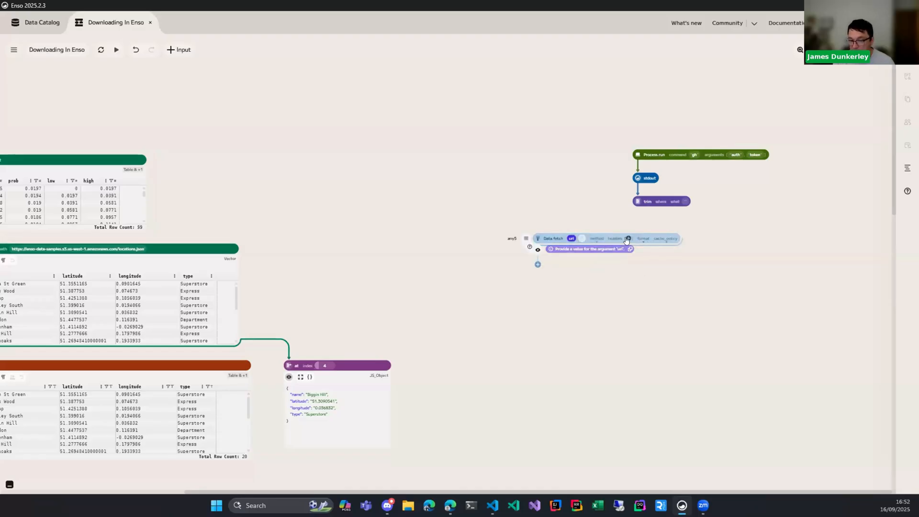
Add a header to the Data.fetch node and make it a Bearer Auth header
left_click(626, 238)
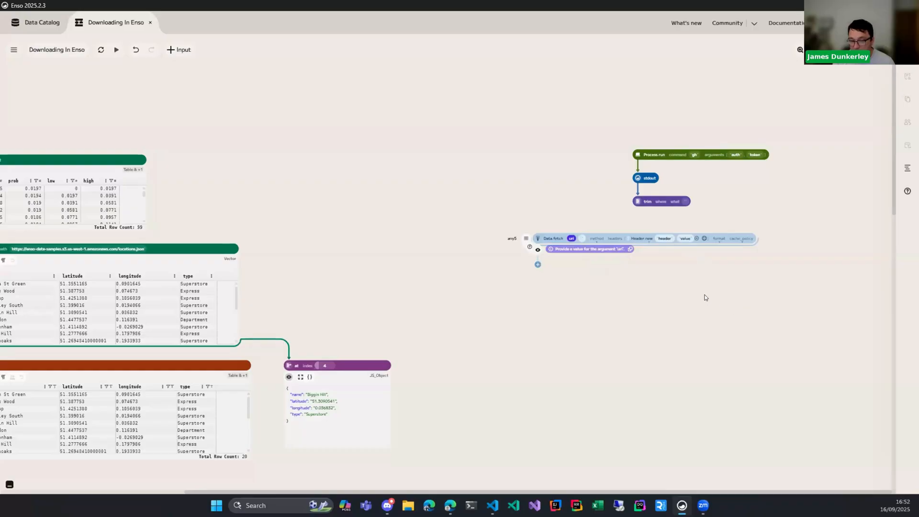
scroll(700, 282, "up", 2)
scroll(699, 278, "up", 2)
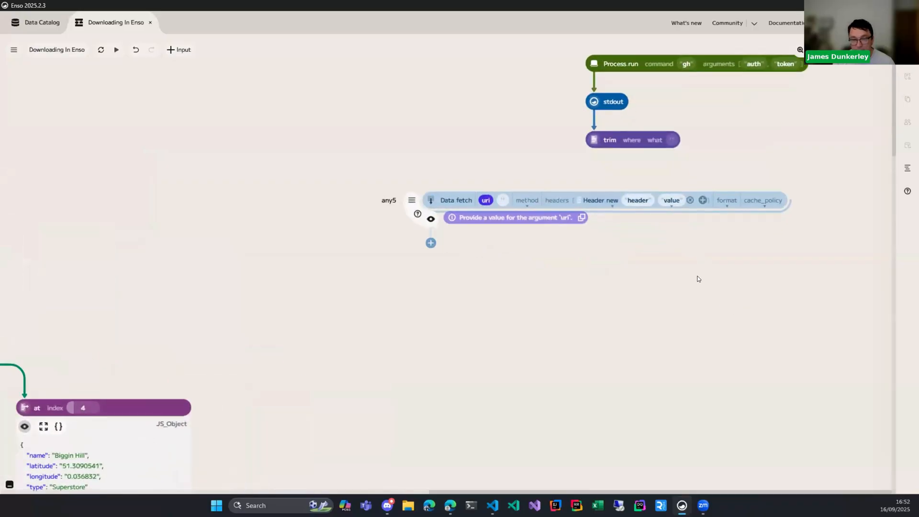
left_click(611, 202)
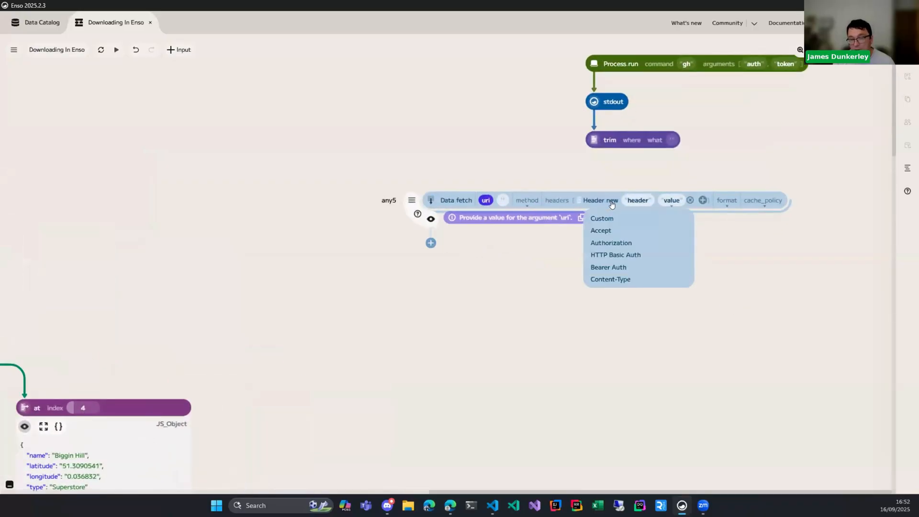
left_click(625, 268)
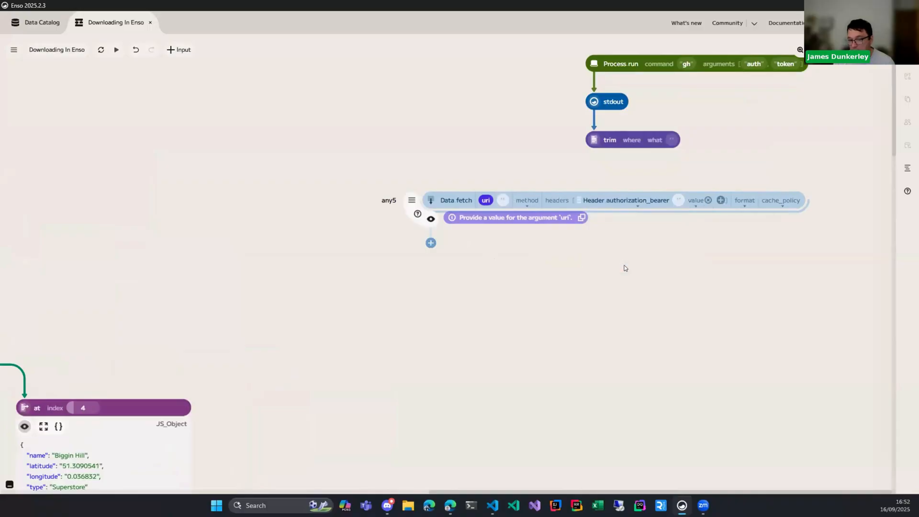
Connect the trim output as the bearer authorization header's value and view the value's secret options
left_click_drag(662, 164, 679, 202)
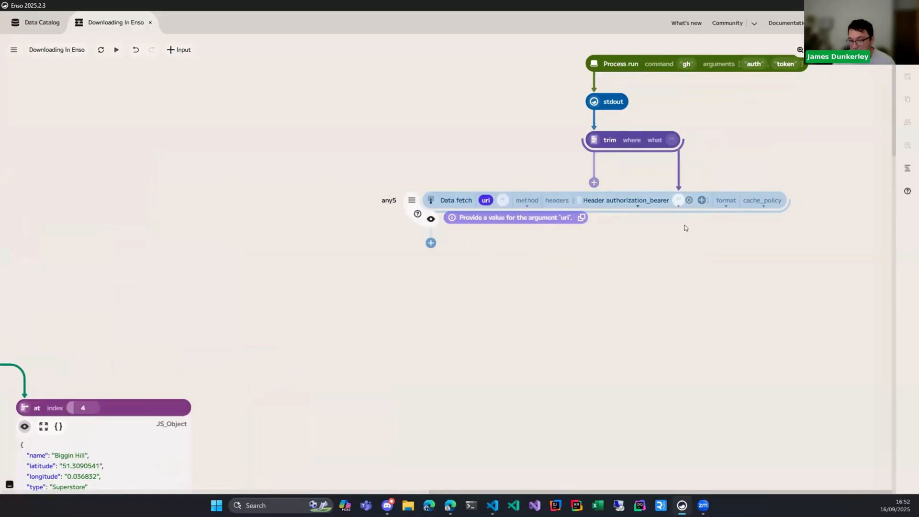
left_click(845, 270)
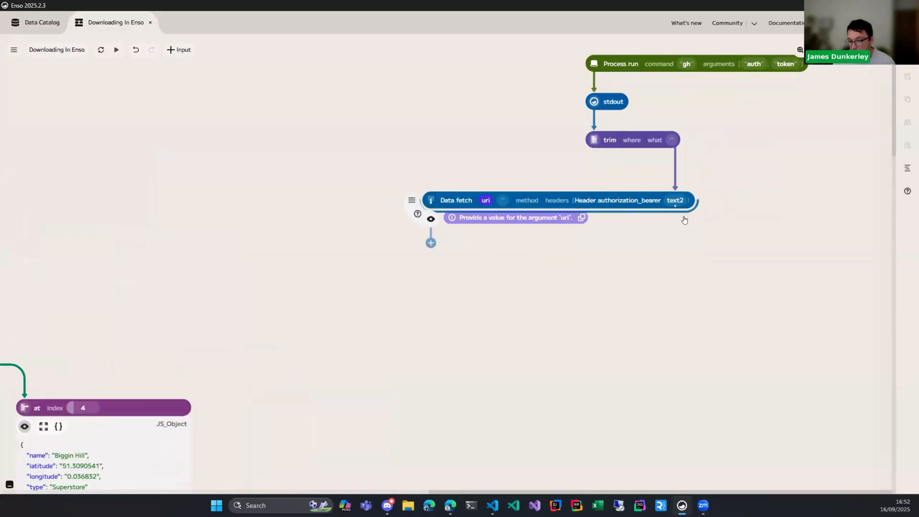
left_click(684, 220)
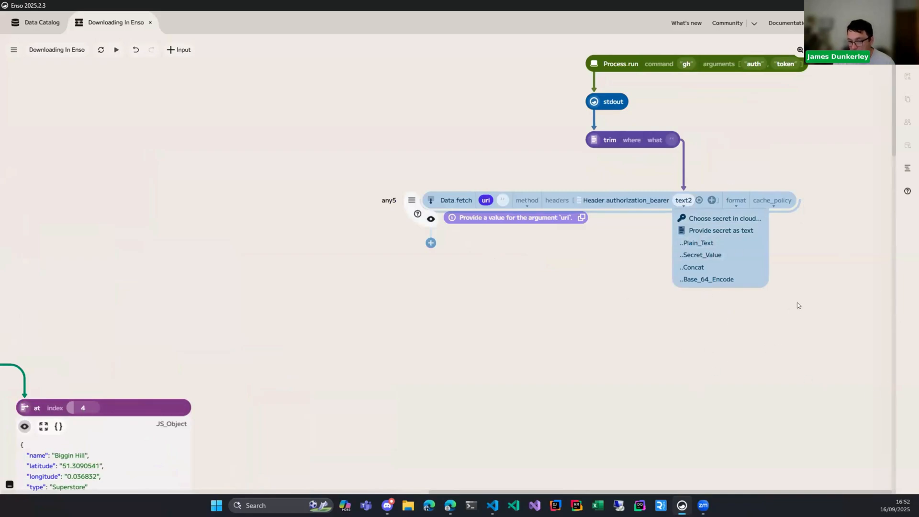
left_click(820, 261)
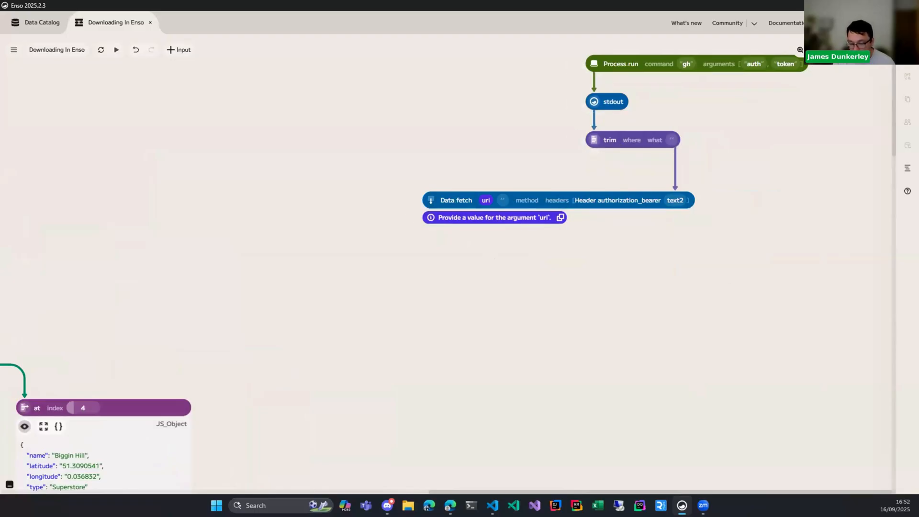
key("alt+Tab")
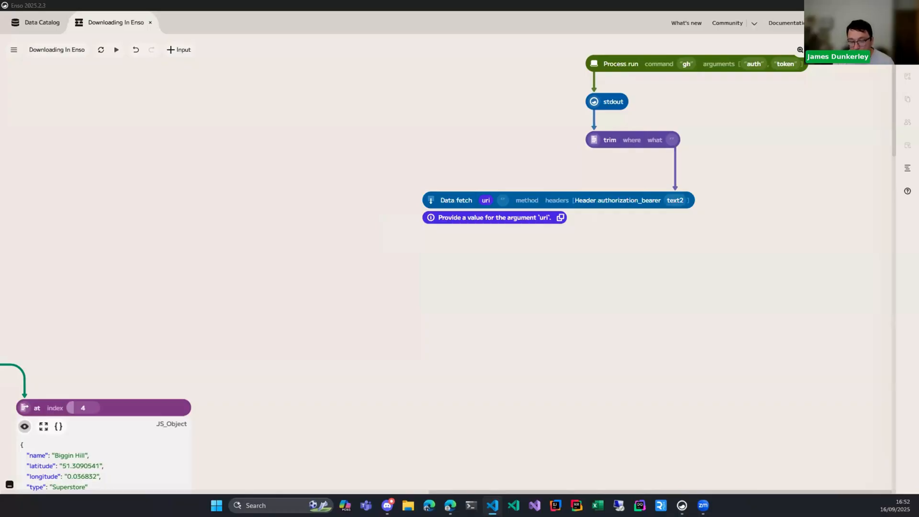
left_click(502, 208)
type("https://api.github.com/orgs/enso-org/repos?per_page=100")
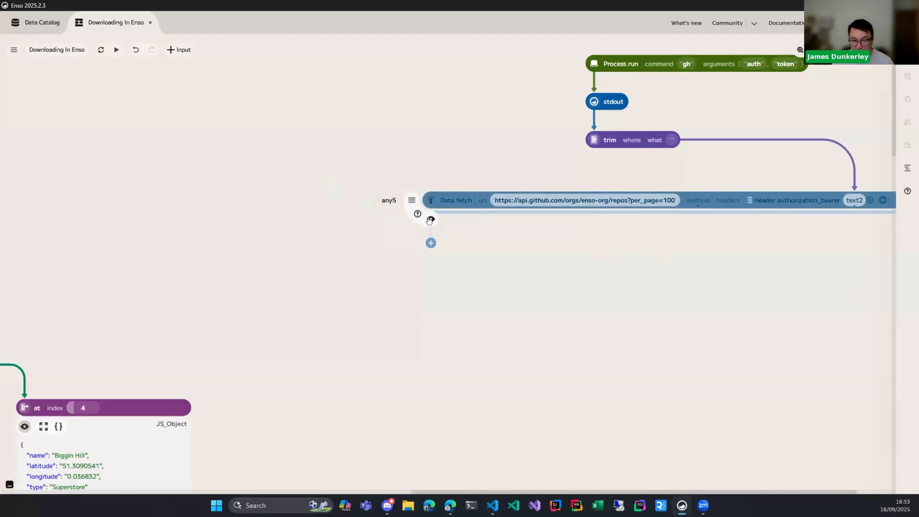
Show the Data.fetch node's output in an enlarged preview and look across the repository columns
left_click(431, 219)
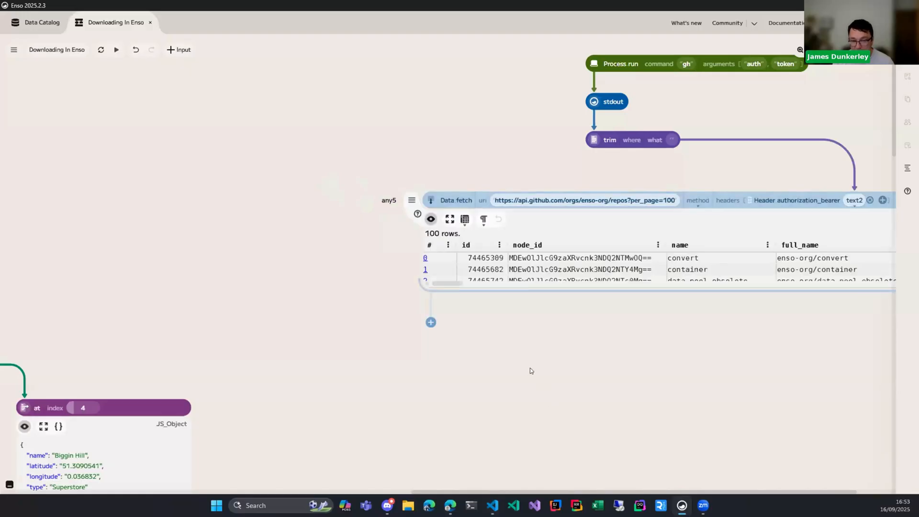
scroll(530, 368, "right", 3)
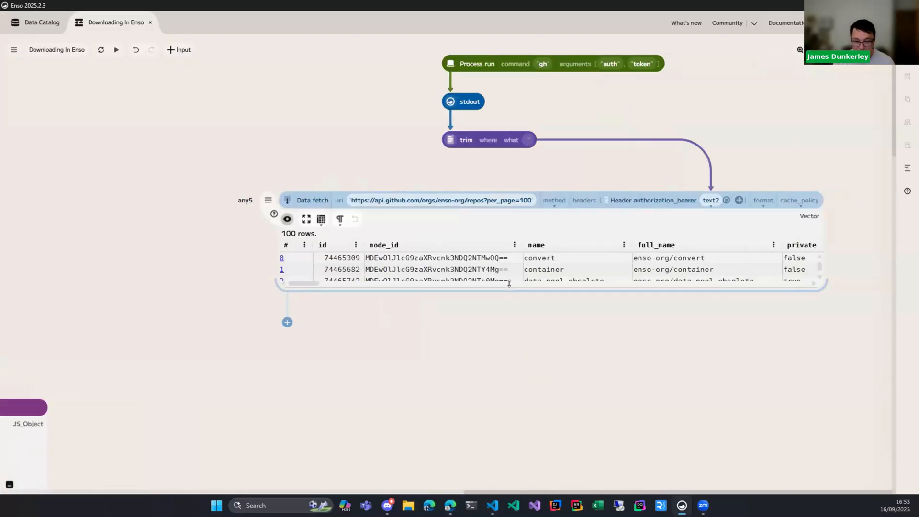
left_click_drag(503, 335, 527, 355)
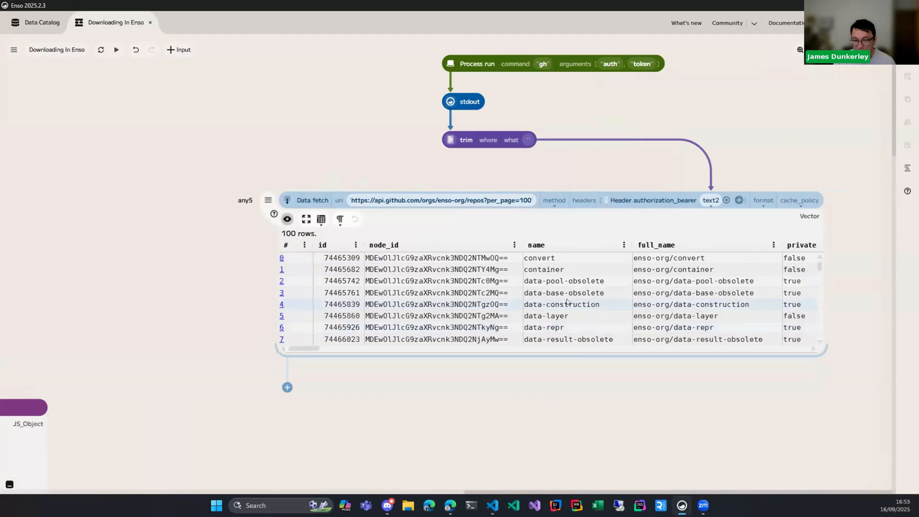
scroll(567, 301, "right", 10)
scroll(565, 304, "left", 10)
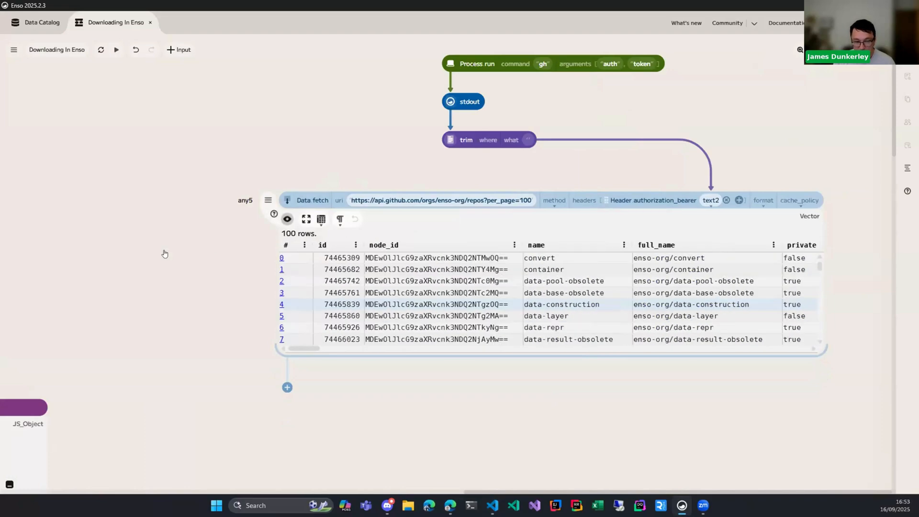
Extract the record at index 3 from the fetched repositories as a new node and show its content in an enlarged preview
left_click(281, 293)
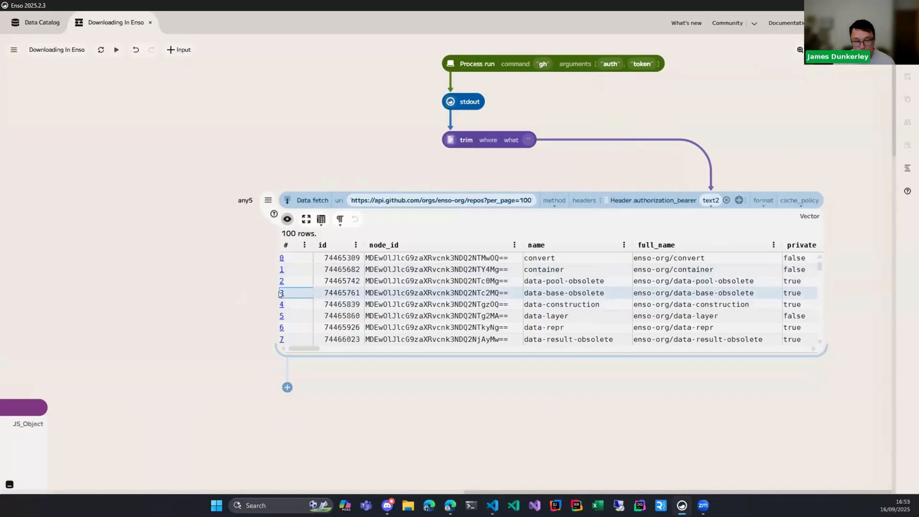
double_click(280, 292)
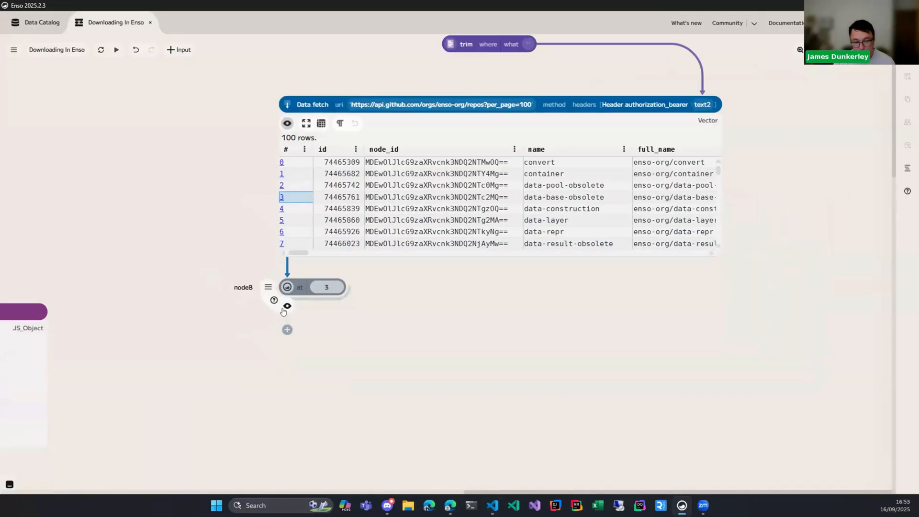
left_click(284, 308)
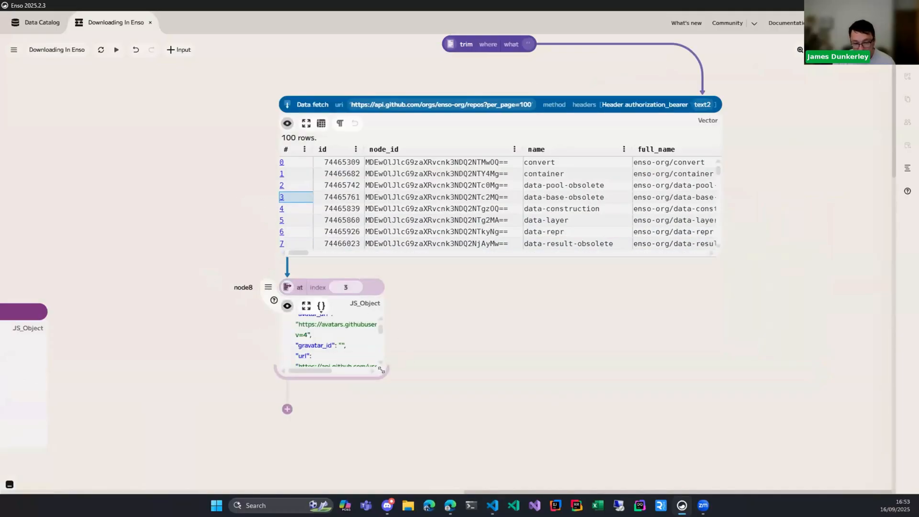
left_click_drag(383, 375, 662, 464)
Look through the record's URL fields and move its node leftwards to free space beneath the fetch node
scroll(586, 386, "down", 2)
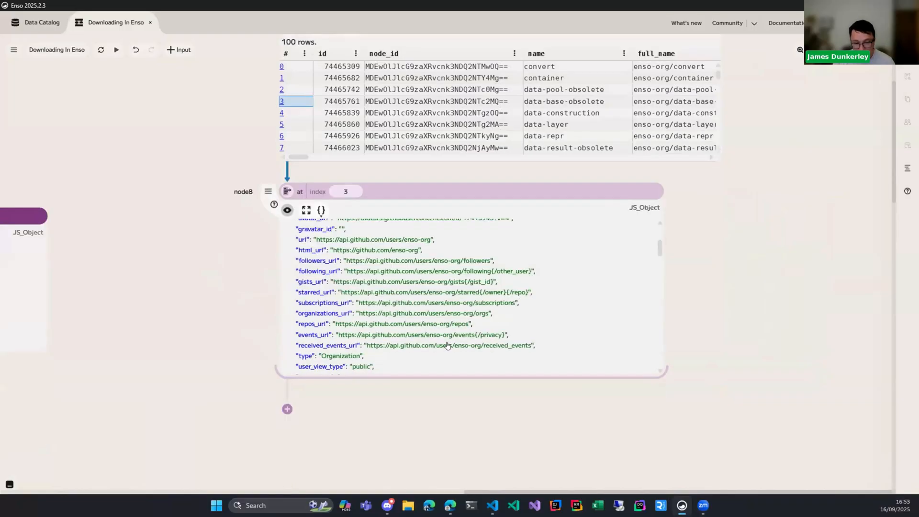
scroll(448, 344, "up", 2)
scroll(448, 344, "down", 6)
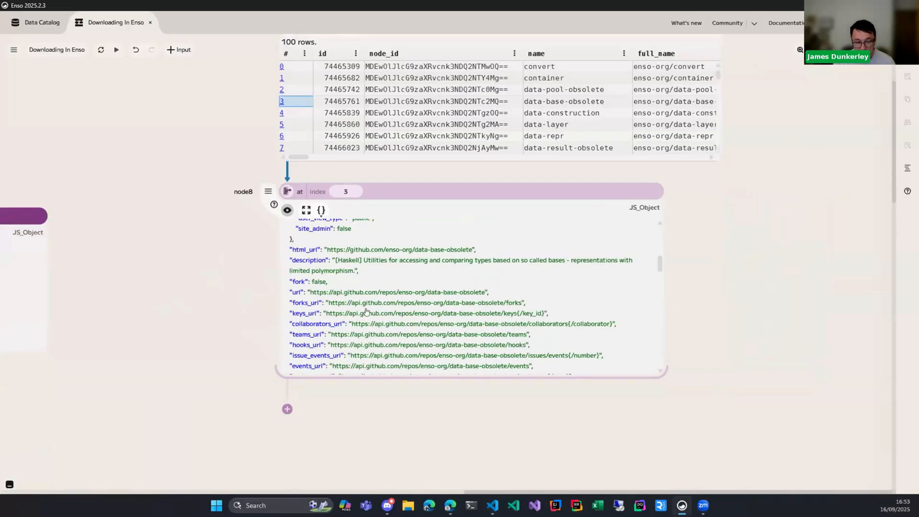
scroll(367, 312, "down", 2)
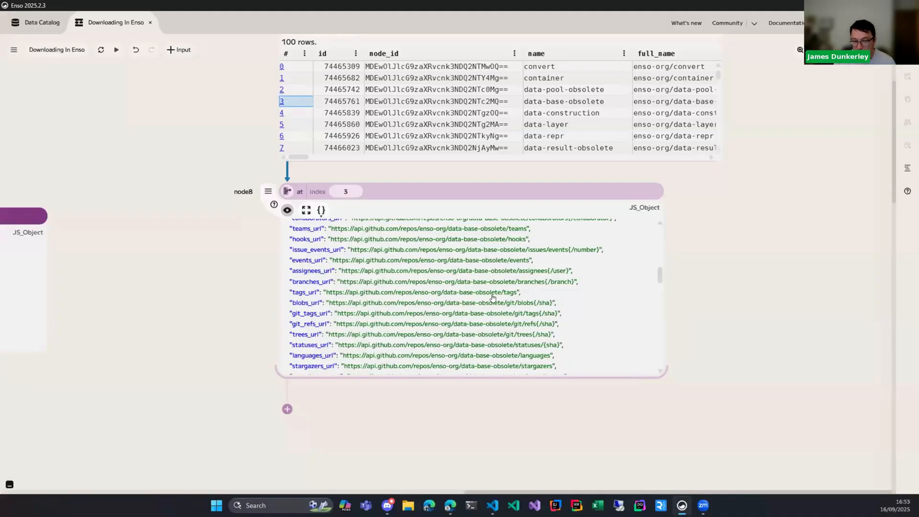
left_click_drag(476, 191, 323, 191)
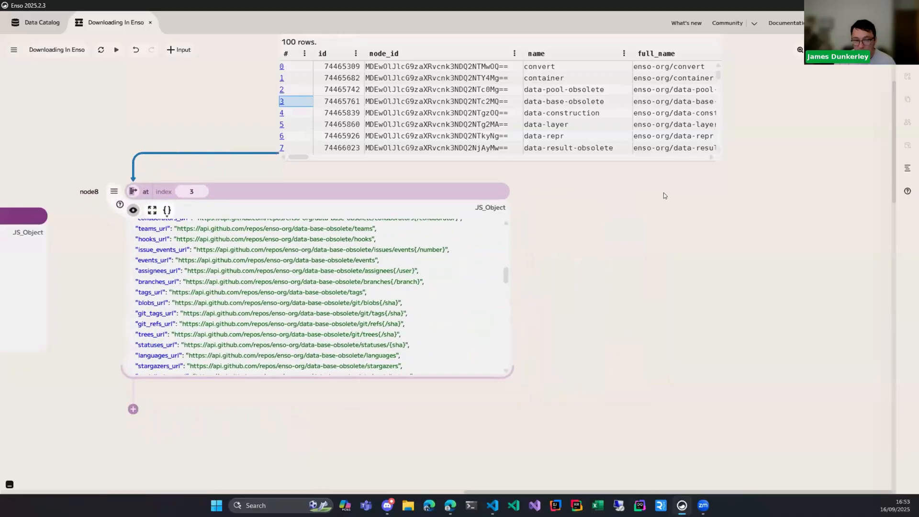
Add a to_table node fed by the Data.fetch output, placed beside the single-record node
left_click(557, 167)
left_click(582, 191)
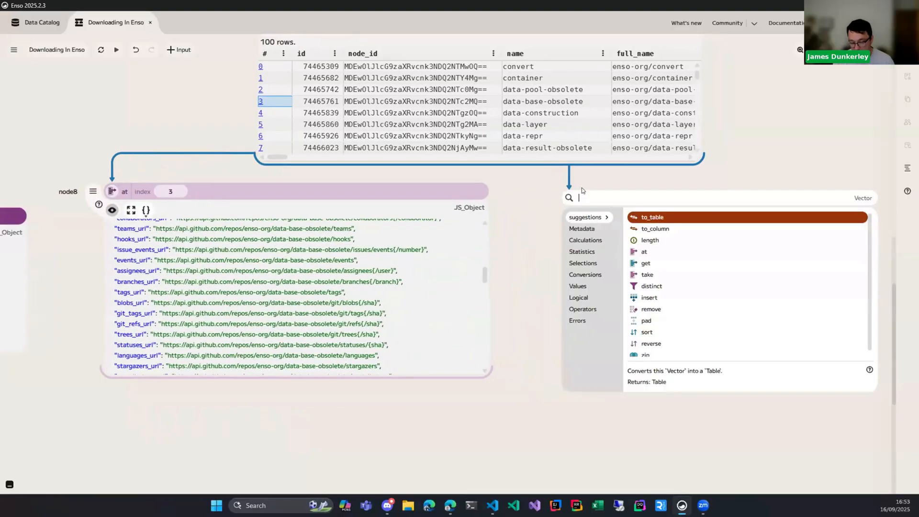
type("to")
key("Down")
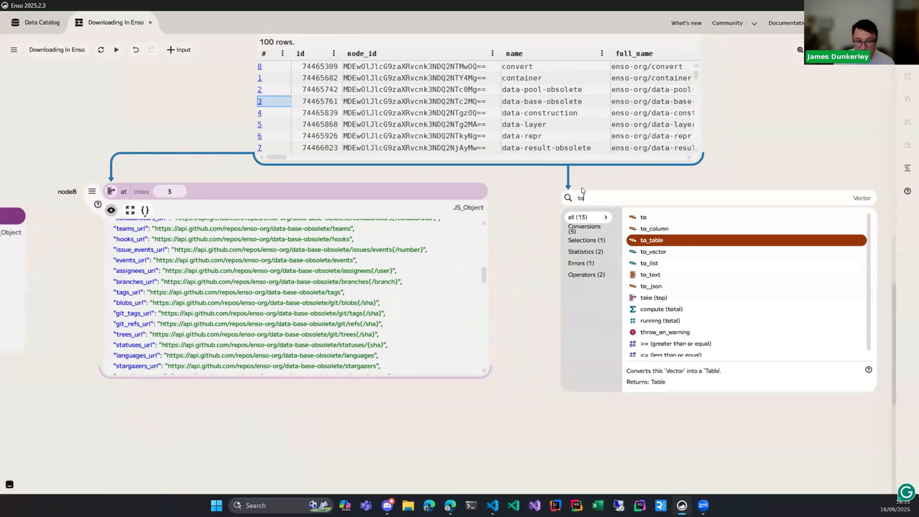
key("Return")
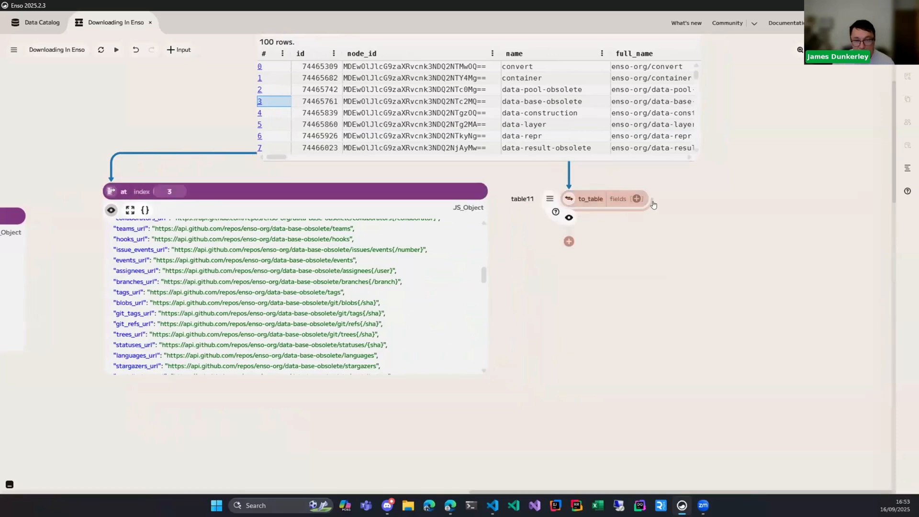
Limit the to_table node to the fields name and tags_url
scroll(663, 250, "up", 1)
left_click(639, 246)
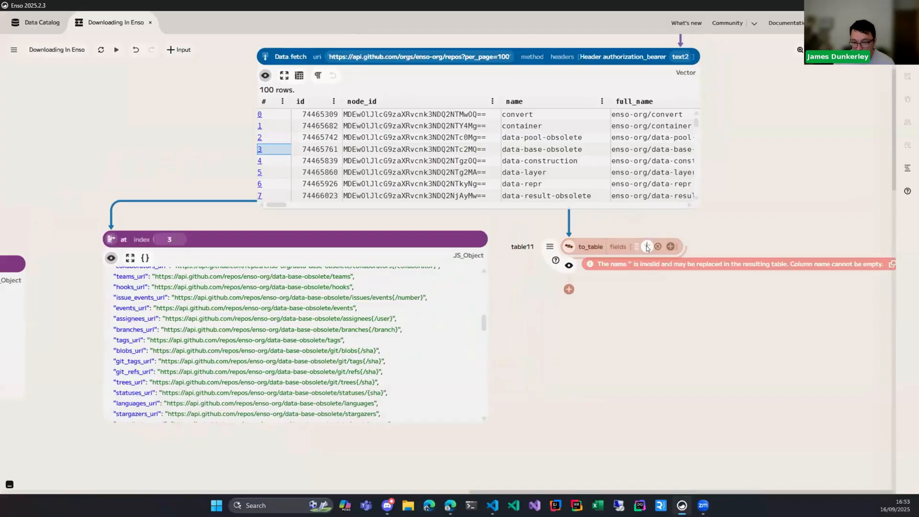
left_click(646, 246)
type("name")
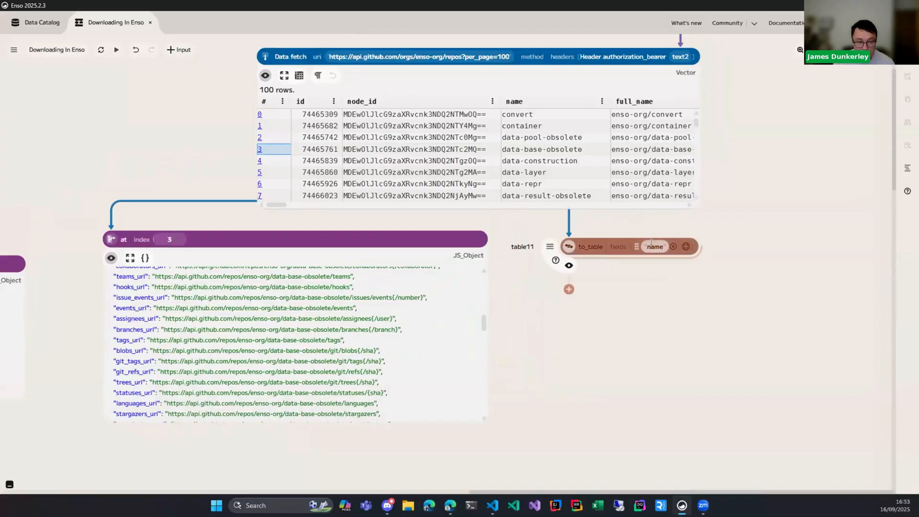
left_click(686, 246)
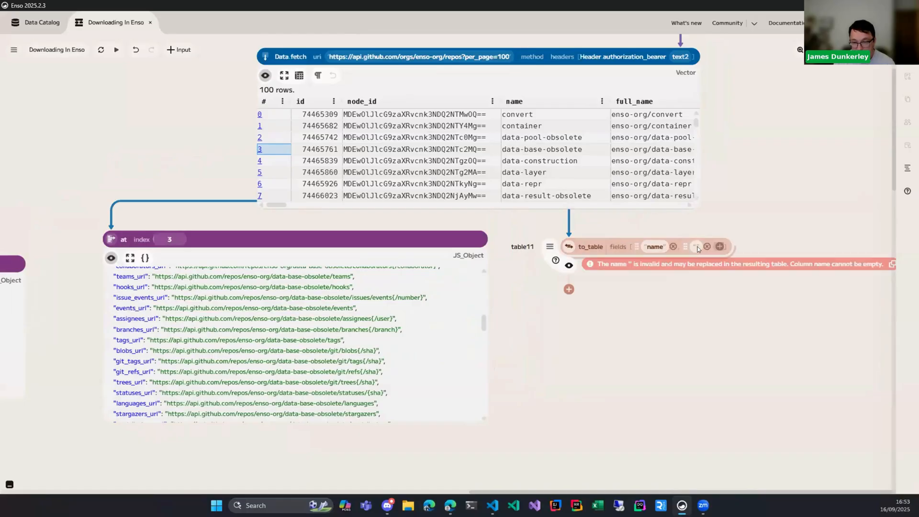
left_click(697, 247)
type("tags_url")
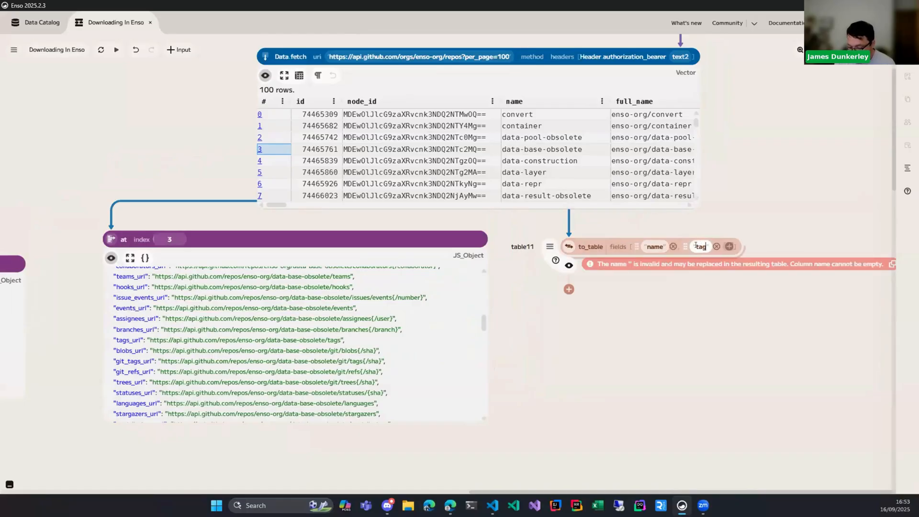
key("Return")
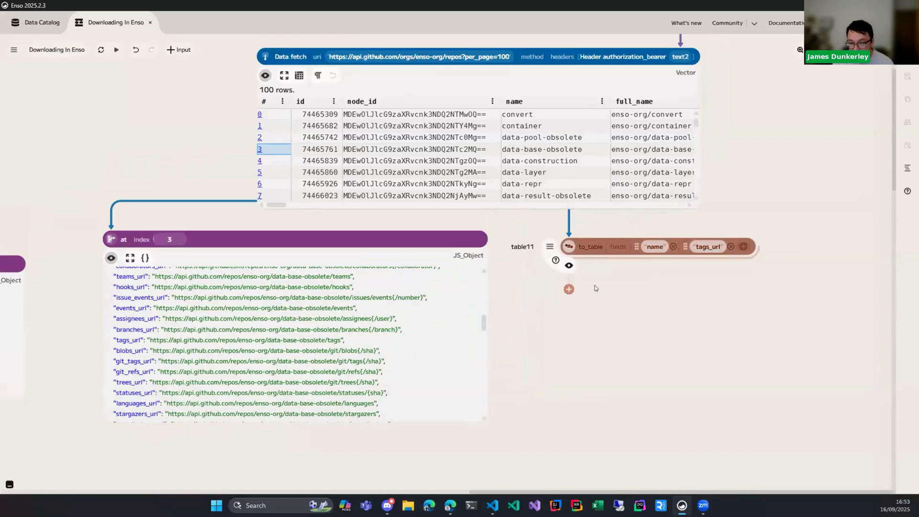
Show the to_table node's output in a preview enlarged enough to read the full tag URLs
left_click(568, 266)
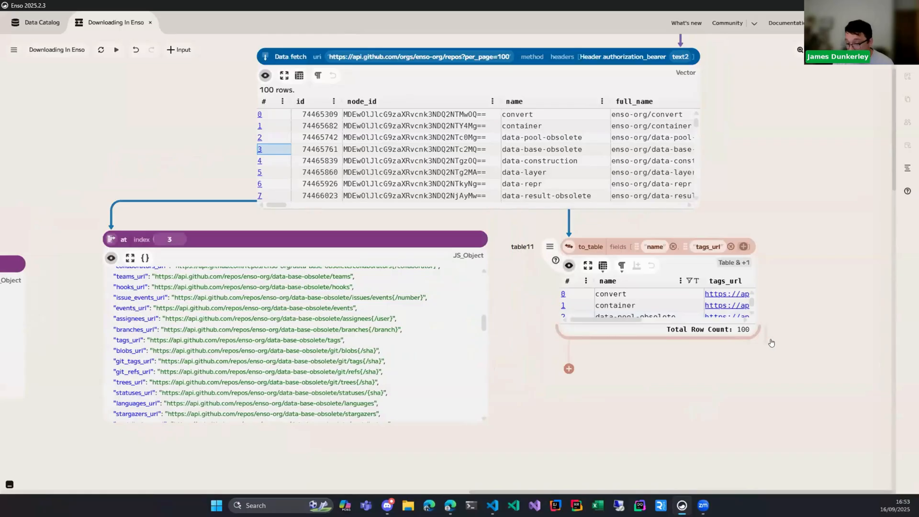
scroll(771, 341, "right", 5)
left_click_drag(512, 328, 833, 380)
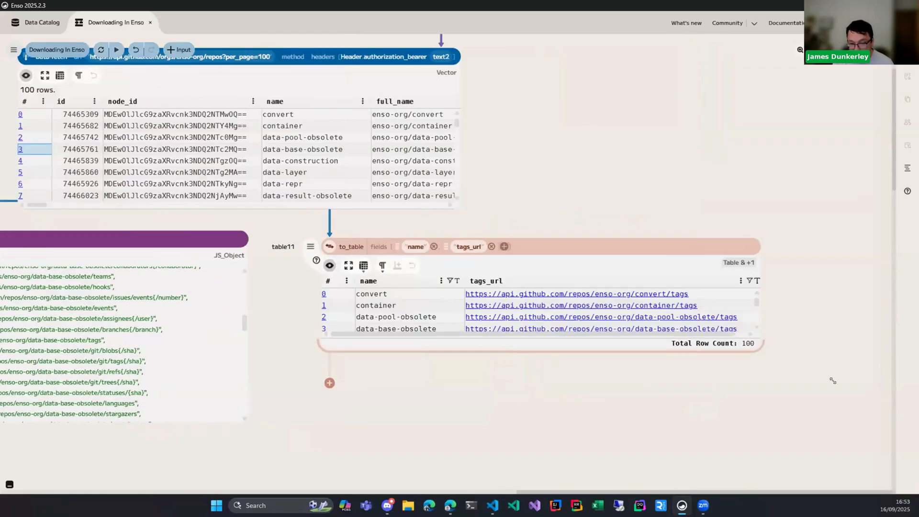
Filter the table to rows whose name equals enso, turn this into a filter node and show its output in a widened preview
left_click(450, 281)
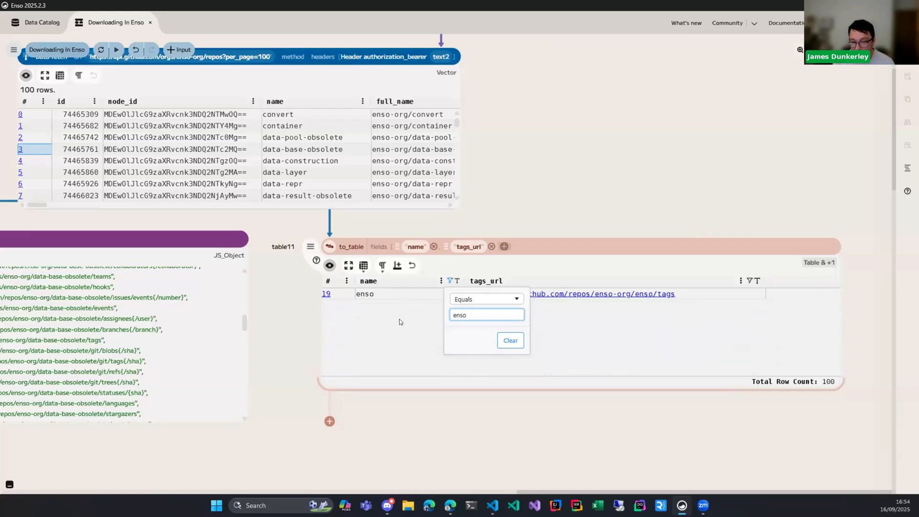
left_click(400, 319)
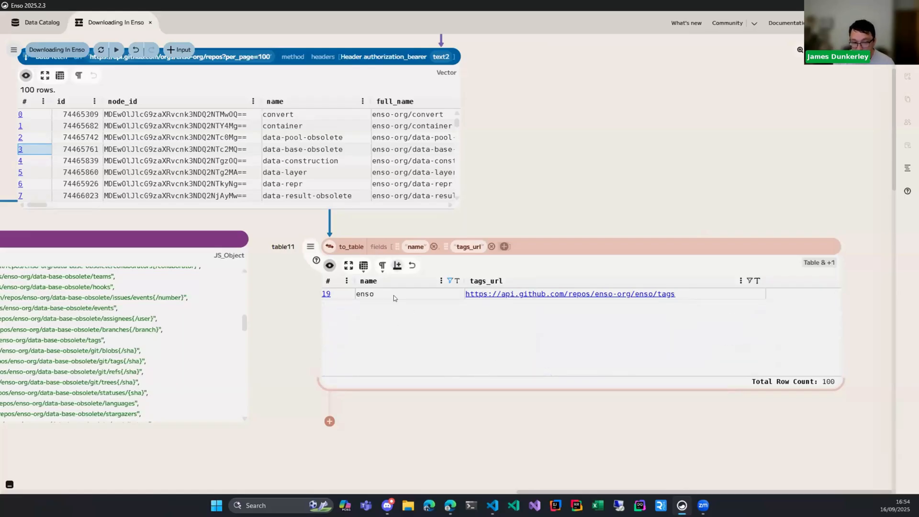
left_click(397, 265)
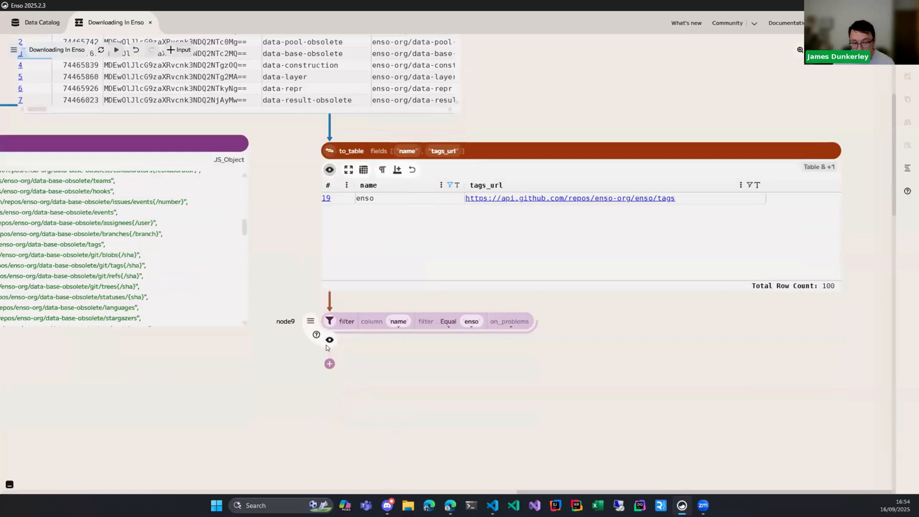
left_click(330, 340)
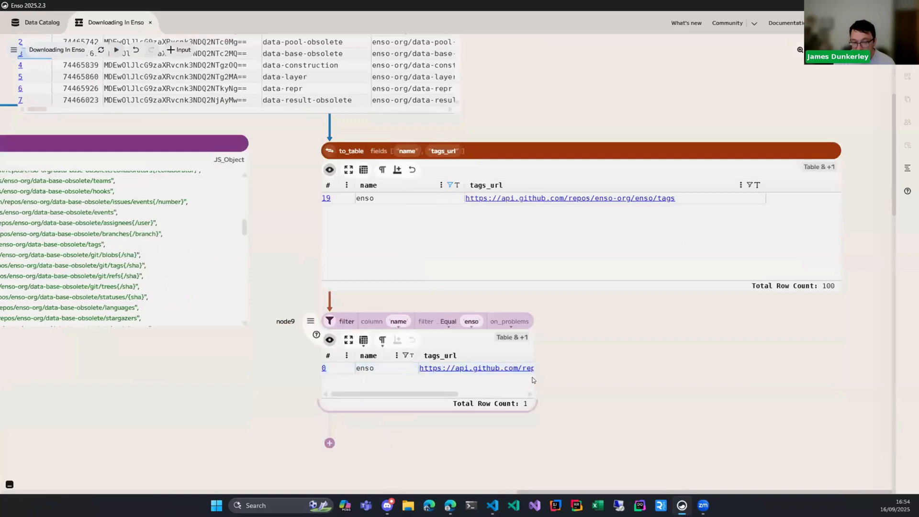
left_click_drag(535, 366, 841, 366)
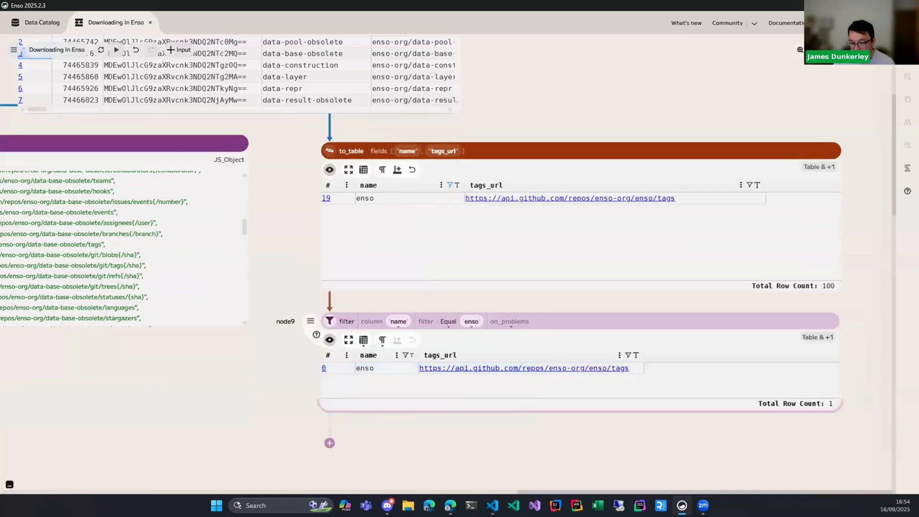
Add a generate_rows node after the filter node and make it generate over an Integer_Range
scroll(452, 413, "down", 3)
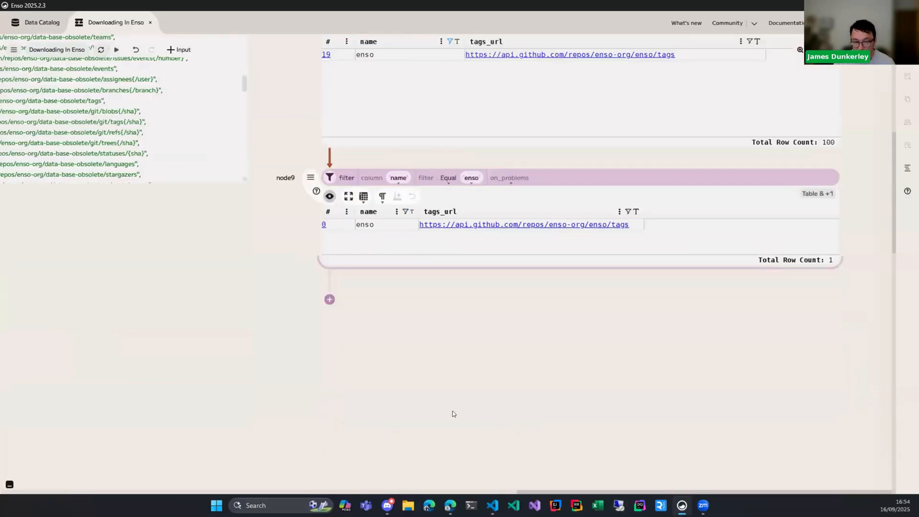
left_click(329, 300)
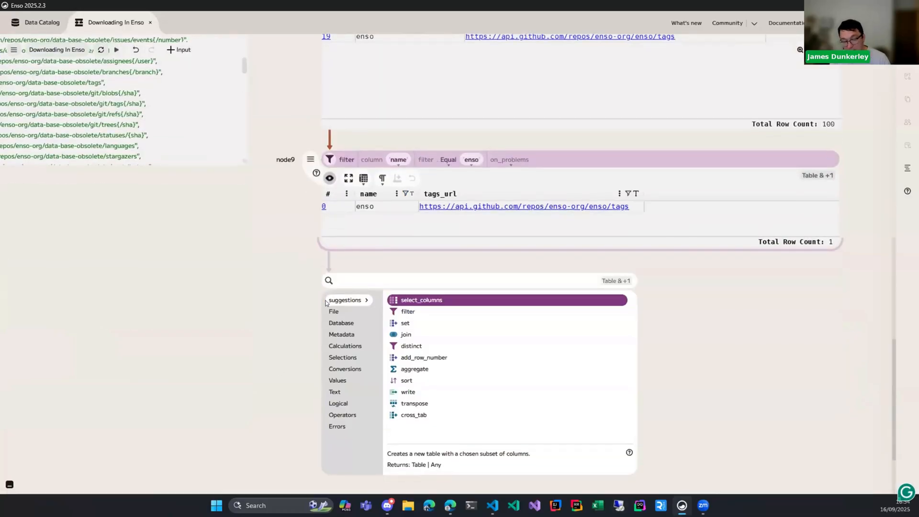
type("gen")
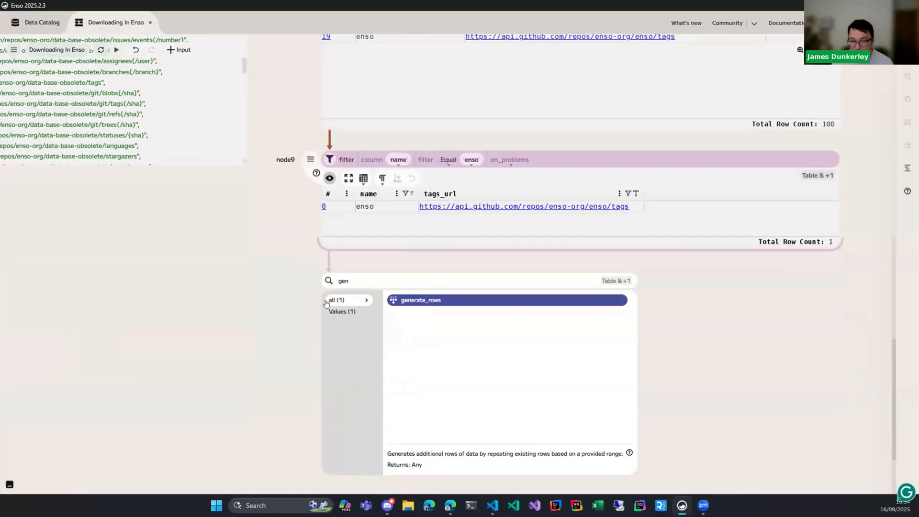
key("Return")
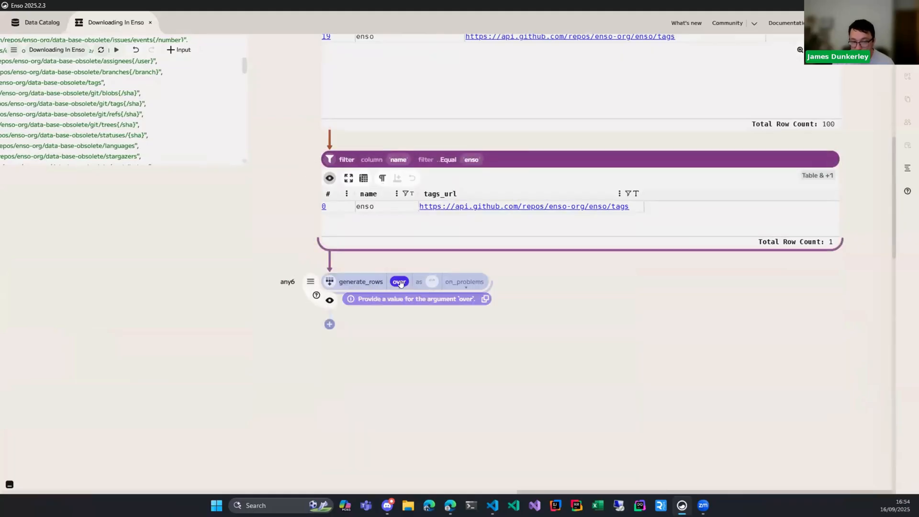
left_click(401, 283)
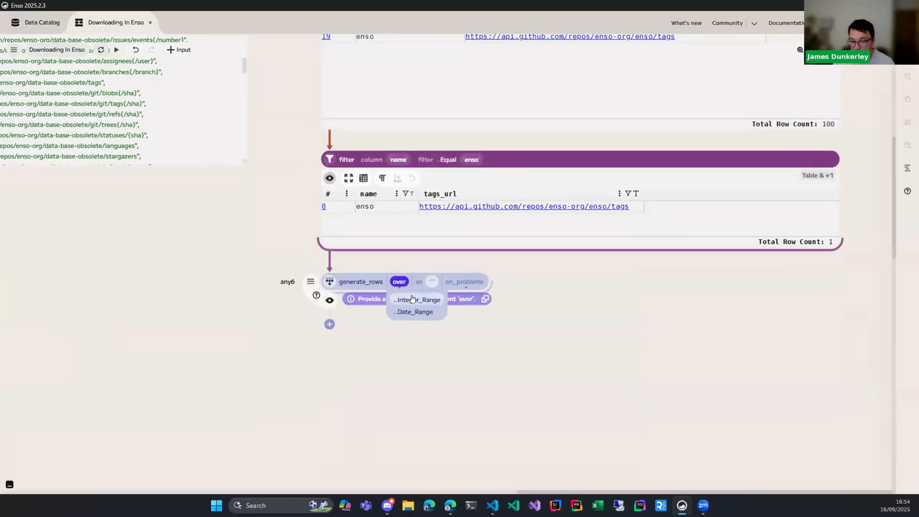
left_click(410, 301)
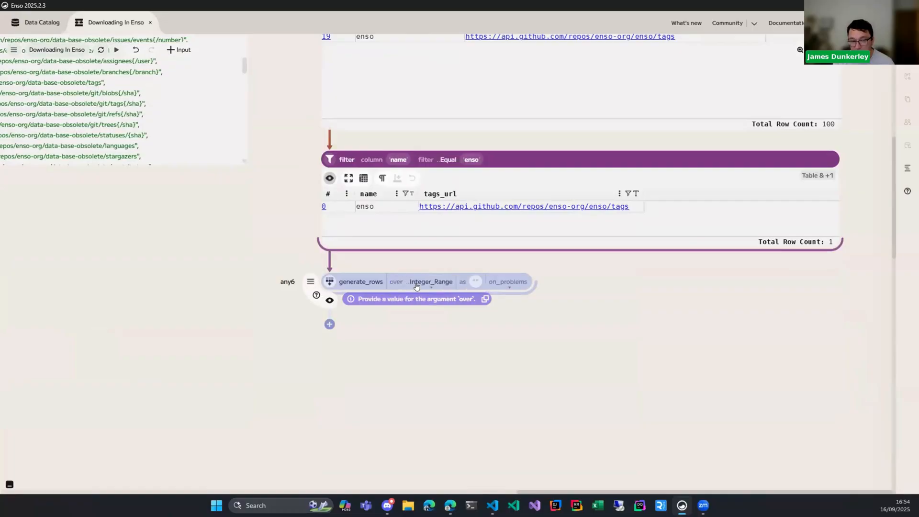
Set the generate_rows Integer_Range to run from 1 to 5 with the end value included
left_click(465, 281)
left_click(471, 299)
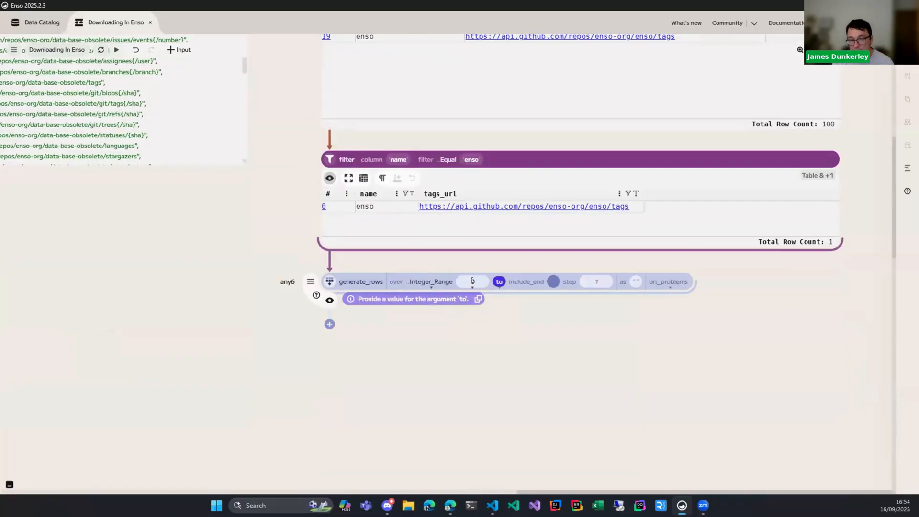
left_click(499, 282)
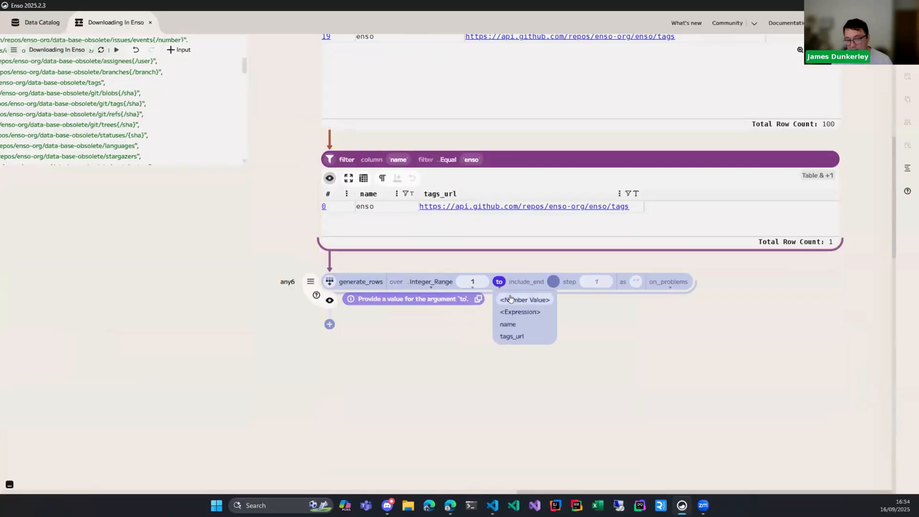
left_click(508, 300)
left_click(510, 281)
type("5")
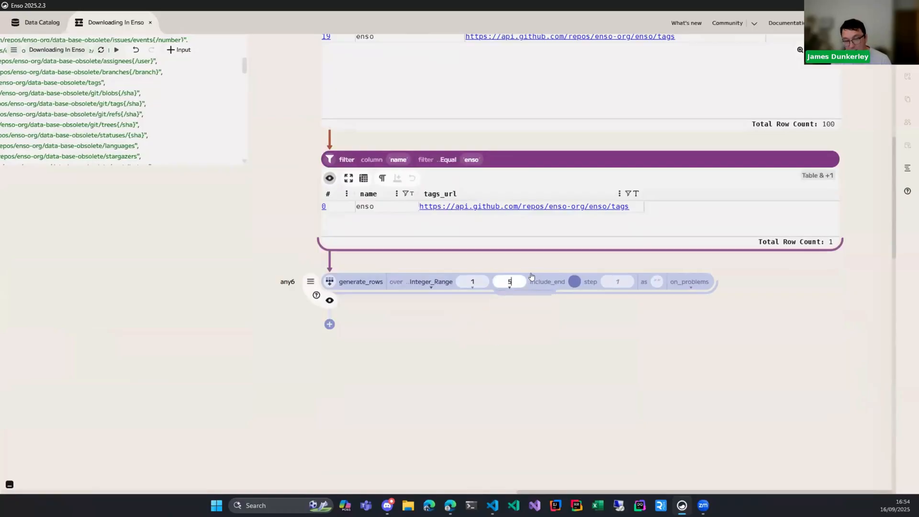
left_click(575, 282)
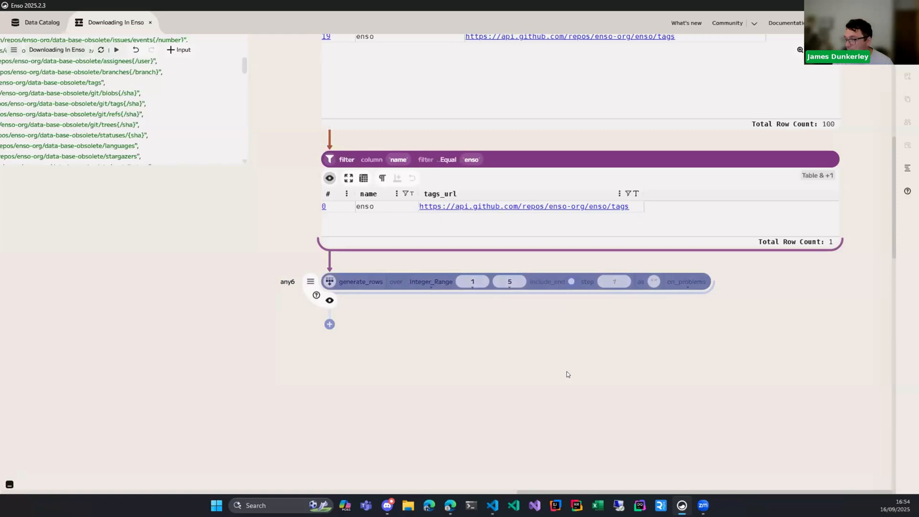
left_click(529, 380)
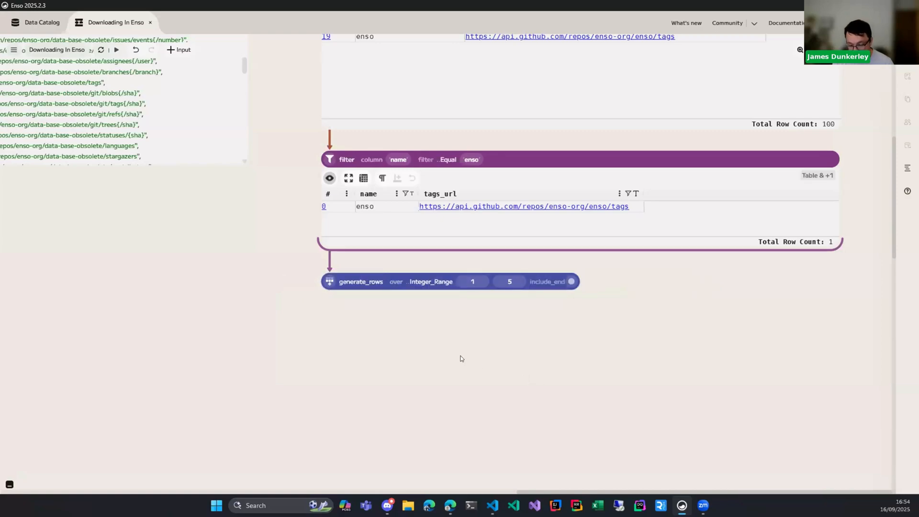
Add a formula-based set node after generate_rows with the expression [tags_url]+"?per_page=100&page="
mouse_move(328, 324)
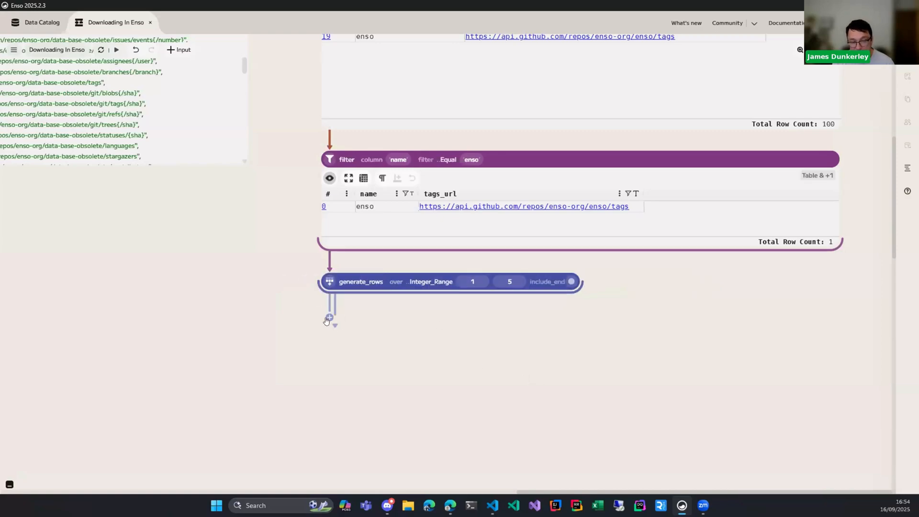
left_click(329, 324)
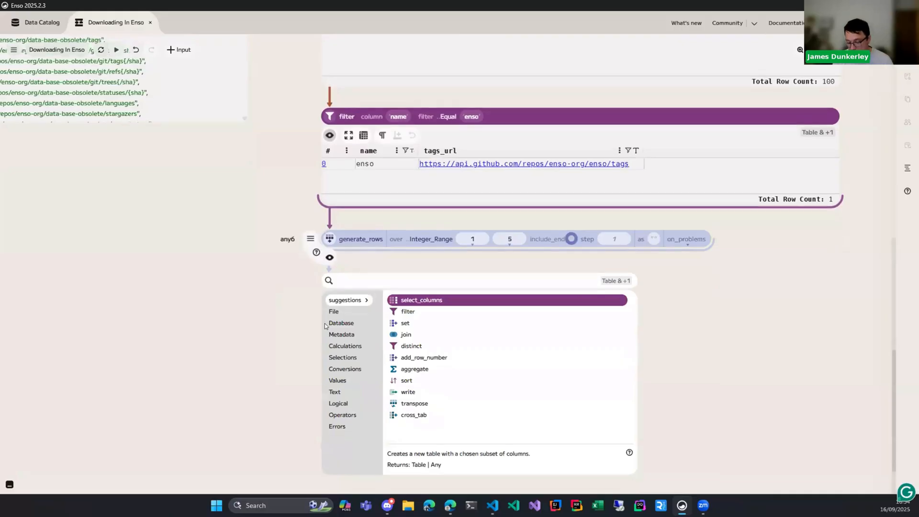
type("formula")
key("Return")
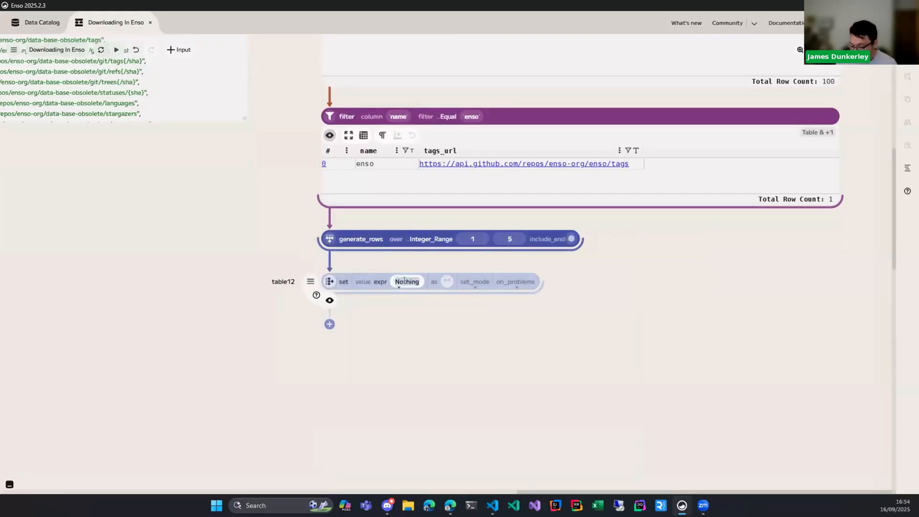
left_click(405, 282)
type("[tag")
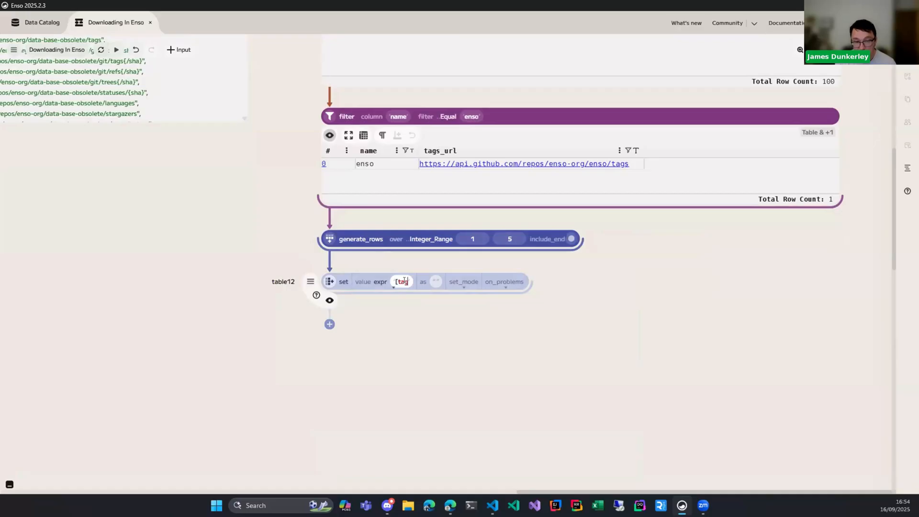
type("s_")
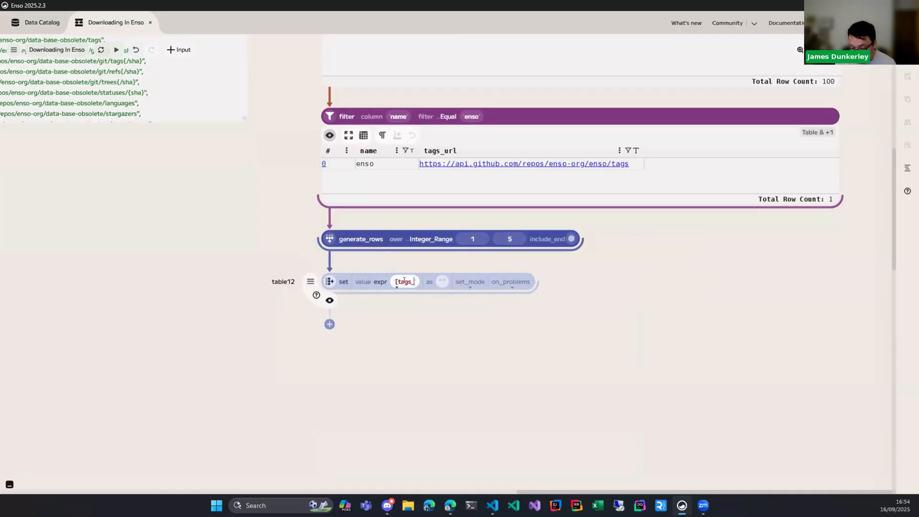
type("url]+")
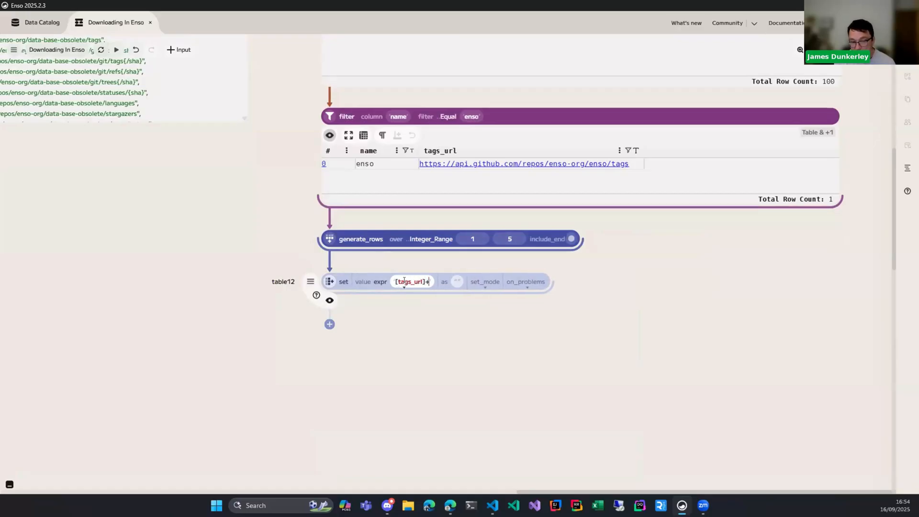
type("\"?per")
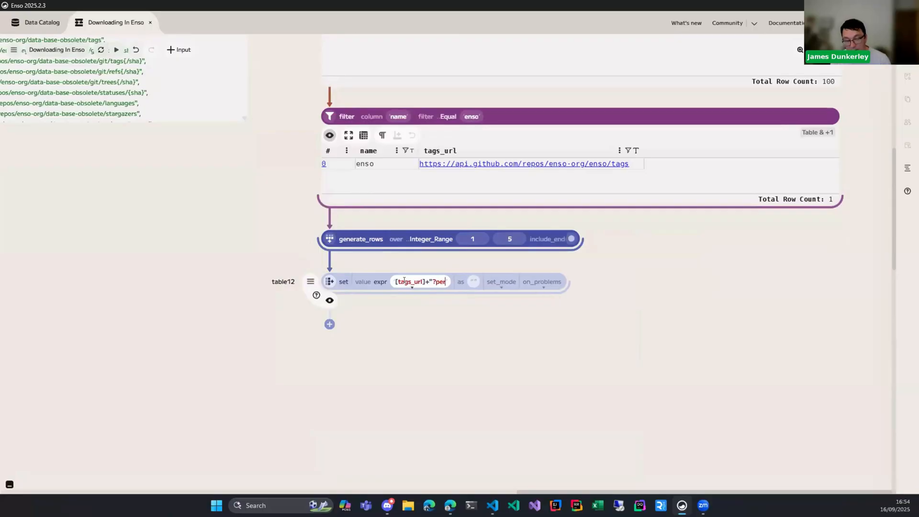
type("_page")
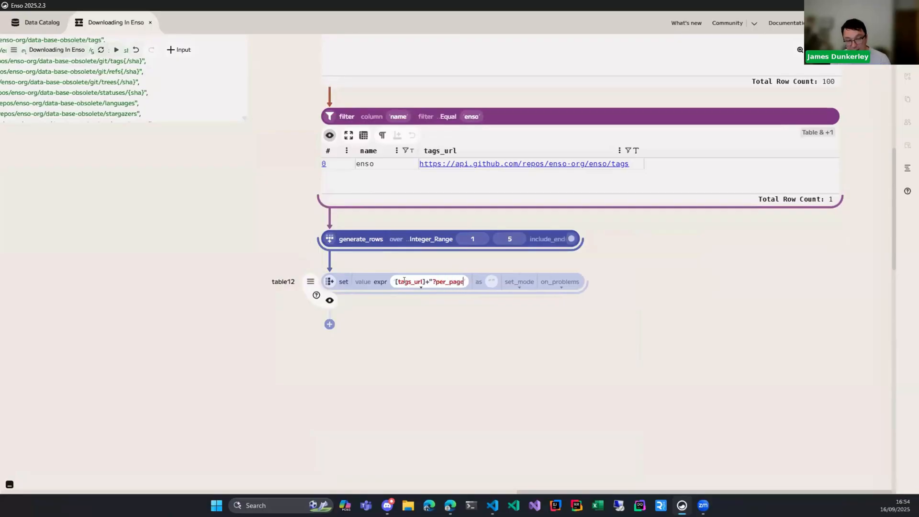
type("=100")
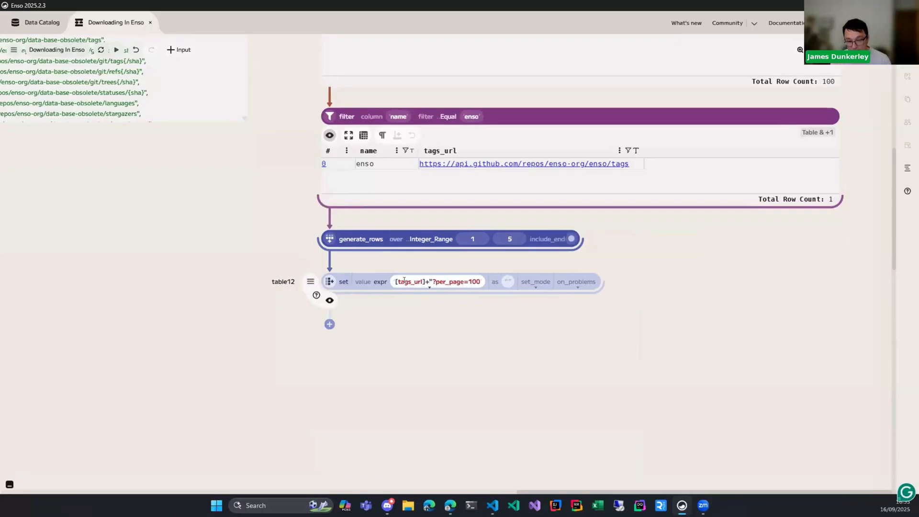
type("&page")
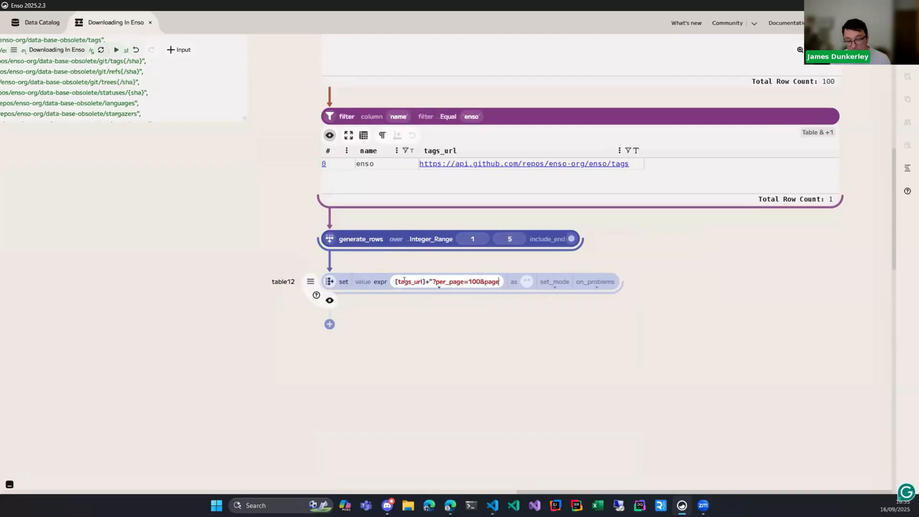
type("=\"")
key("Return")
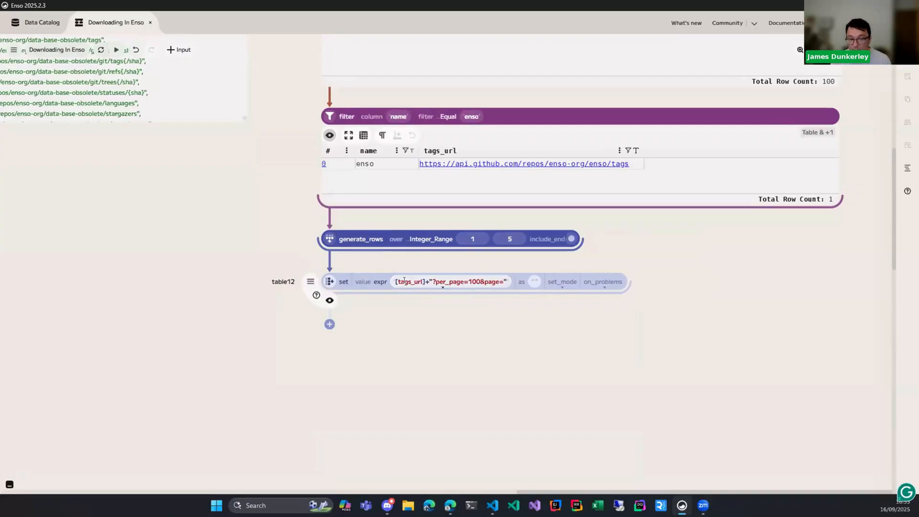
Name the generate_rows output column page and append +format([page]) to the set node's expression
left_click(333, 242)
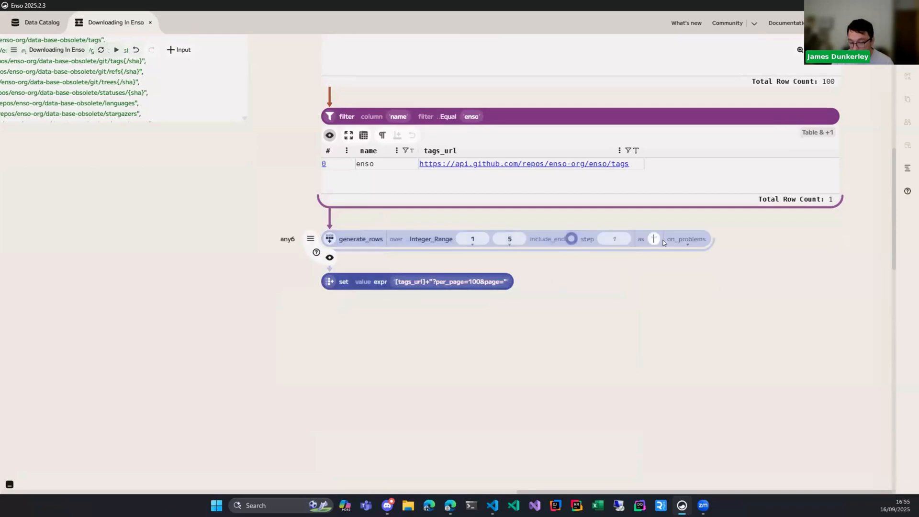
type("page")
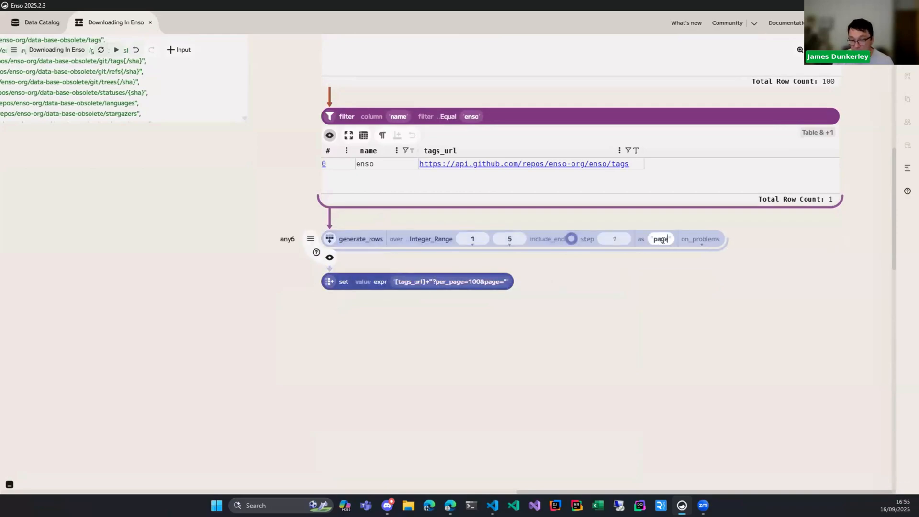
left_click(378, 283)
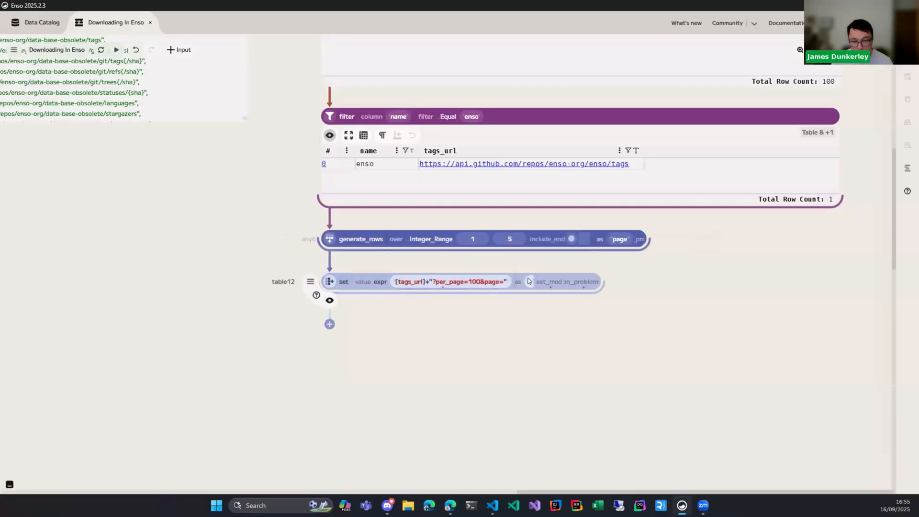
key("Tab")
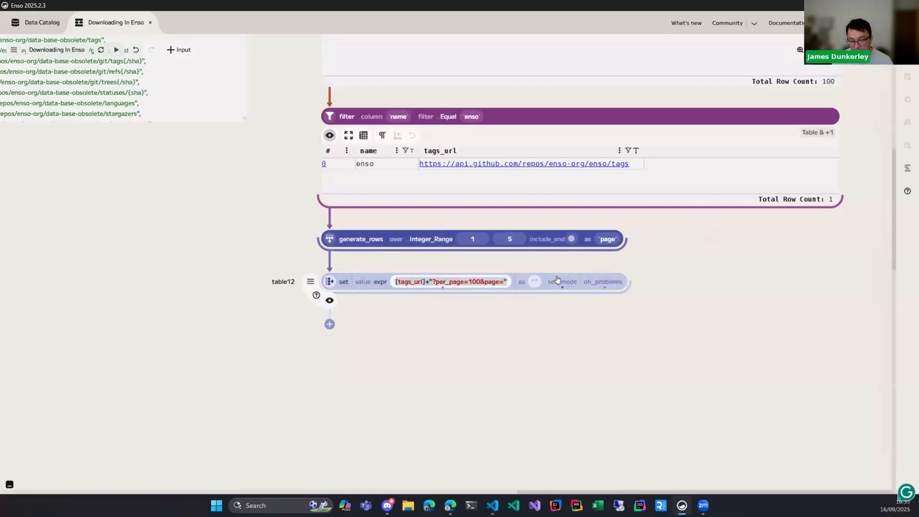
type("+format(")
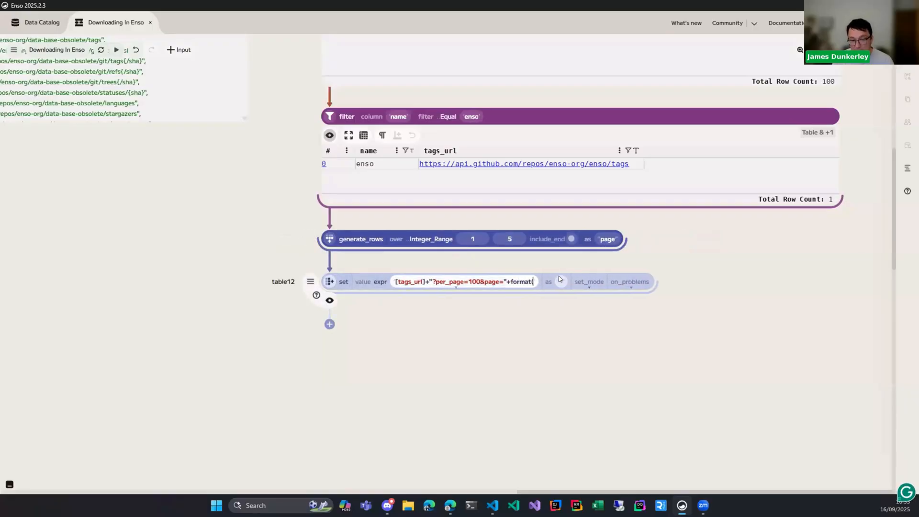
type("[par")
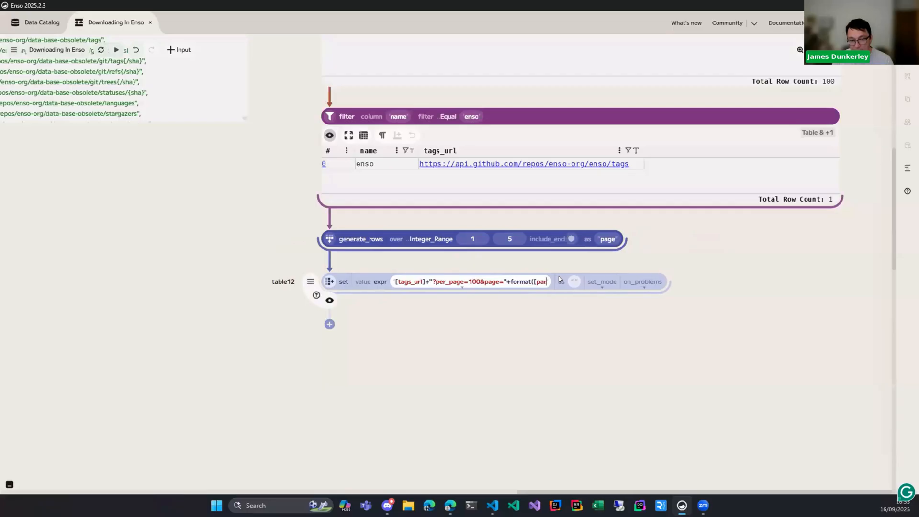
key("BackSpace")
type("ge])")
Name the set node's result column url and show its output in a preview widened enough to read the complete URLs
key("Tab")
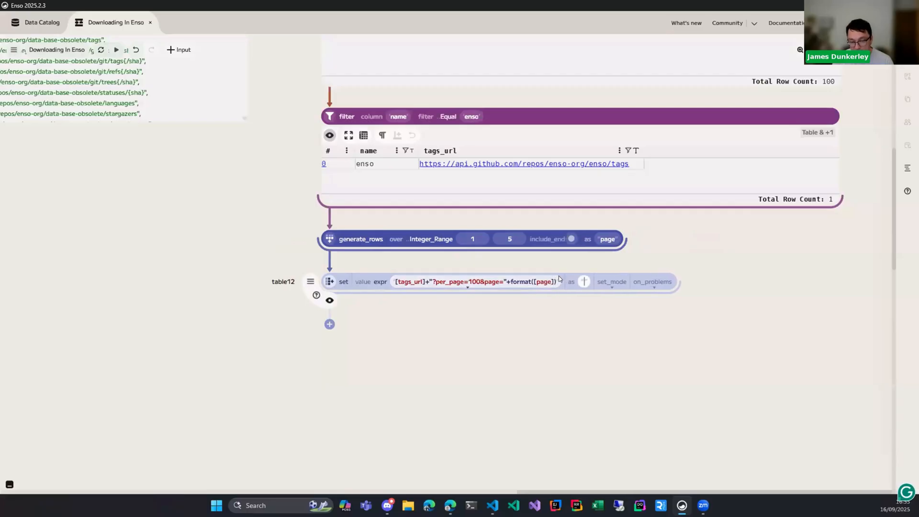
type("url")
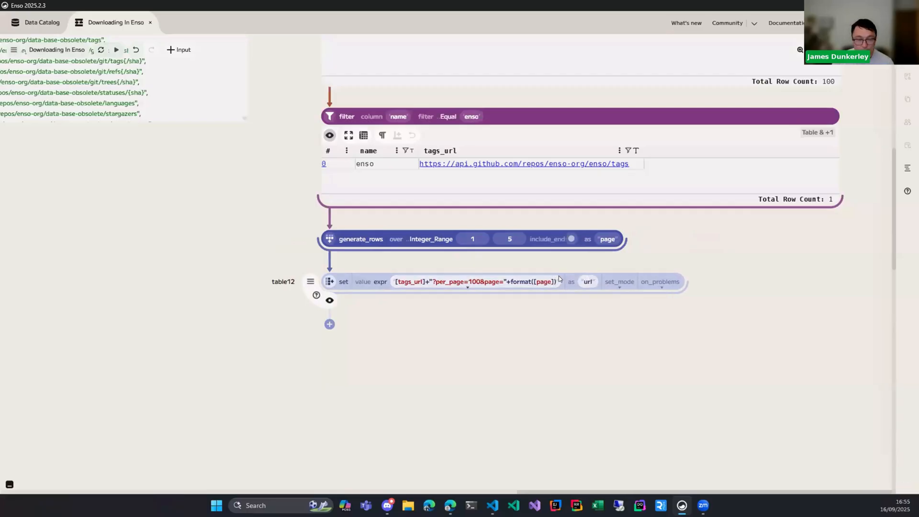
left_click(329, 301)
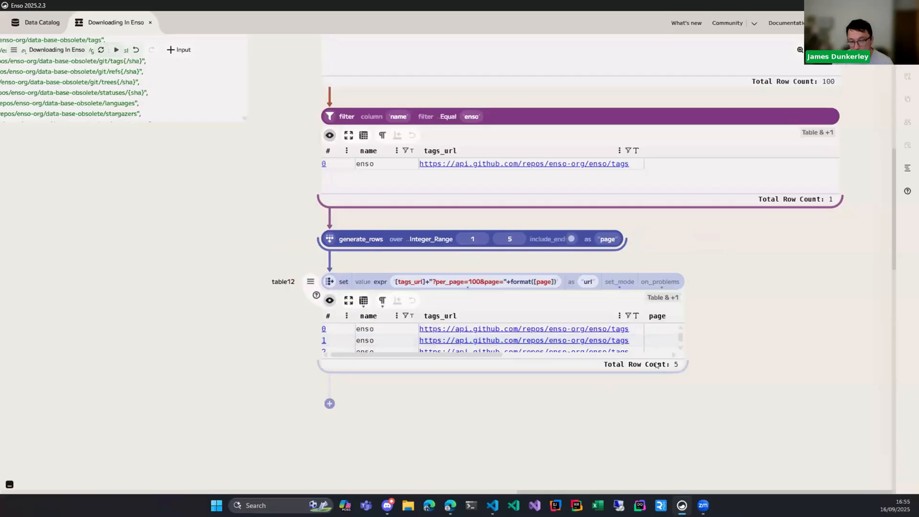
left_click_drag(826, 402, 875, 407)
scroll(776, 363, "right", 3)
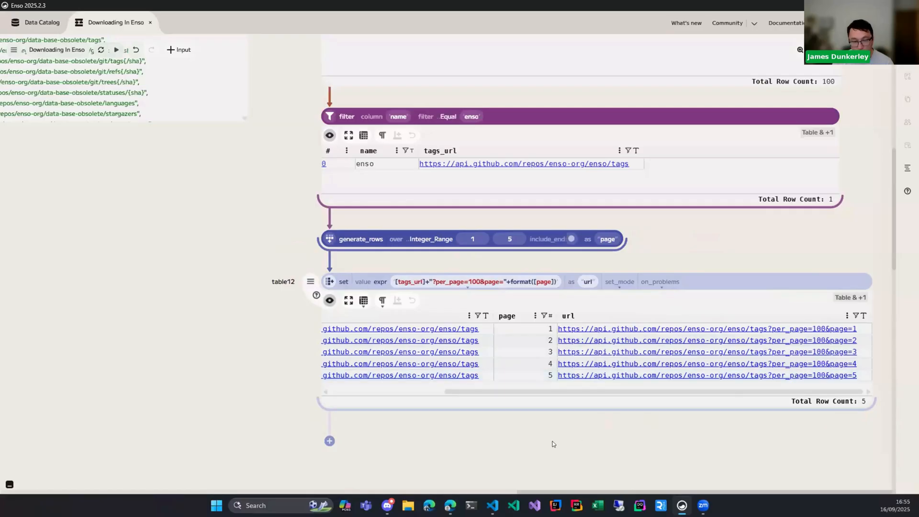
Add a select_columns node after the set node and keep only the url column
scroll(431, 393, "down", 2)
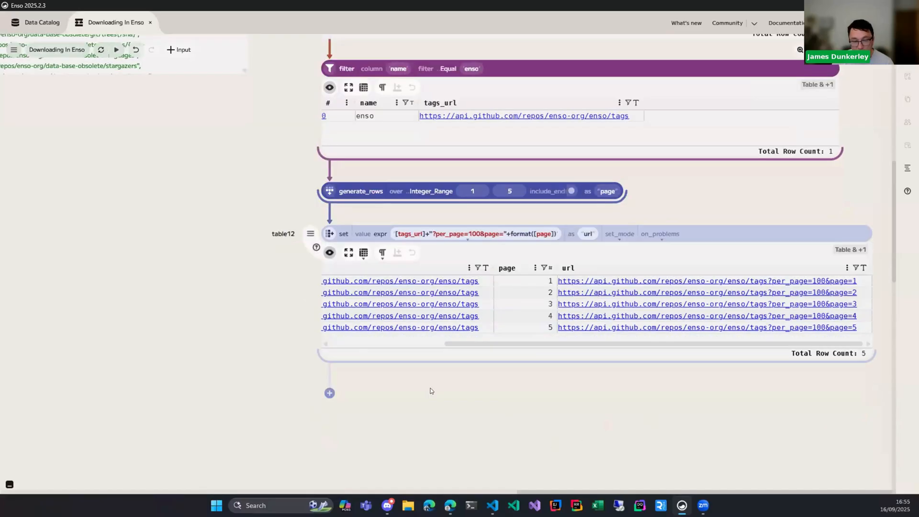
left_click(330, 394)
type("se")
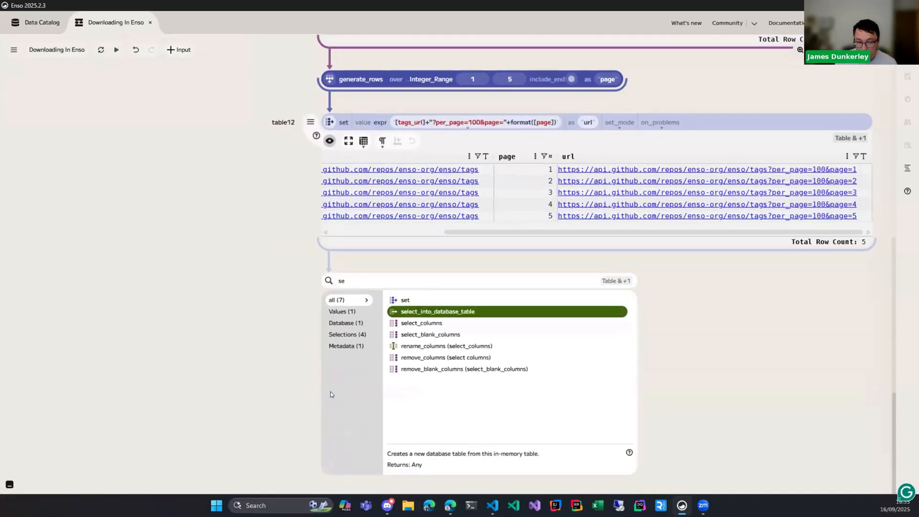
key("Down")
key("Return")
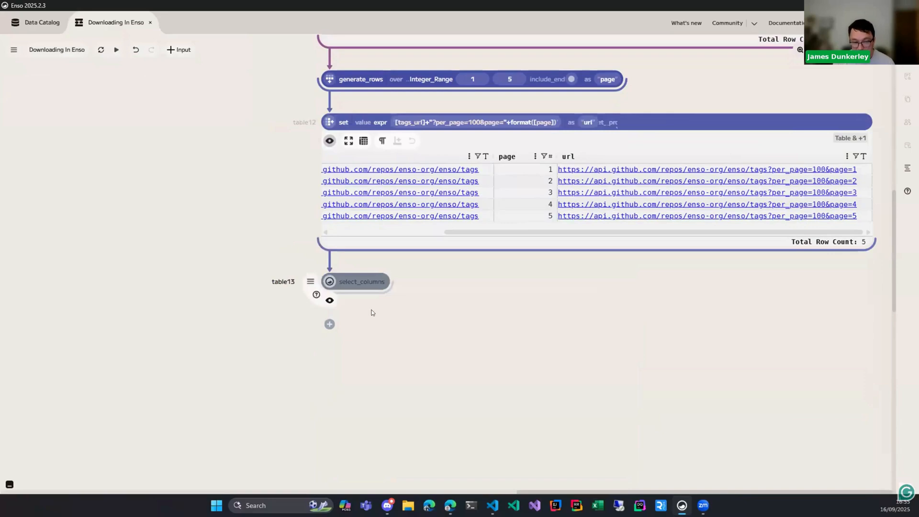
left_click(425, 282)
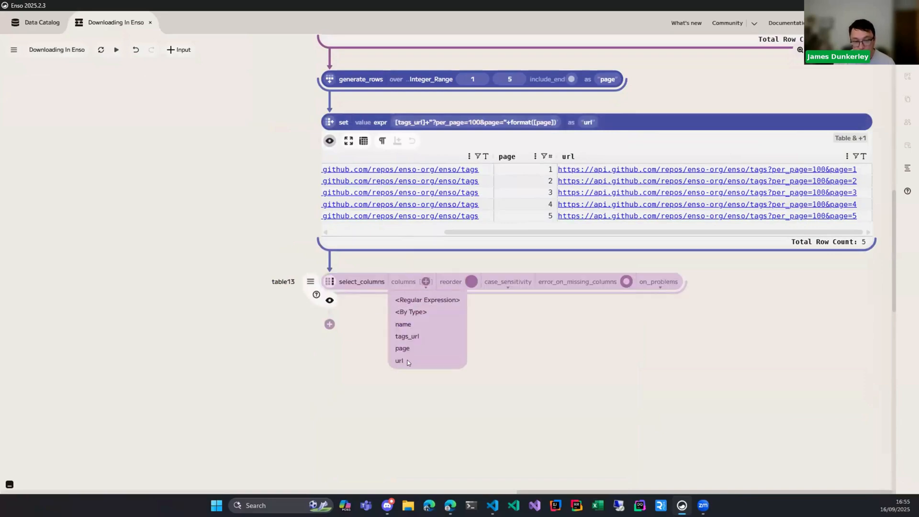
left_click(395, 362)
left_click(239, 357)
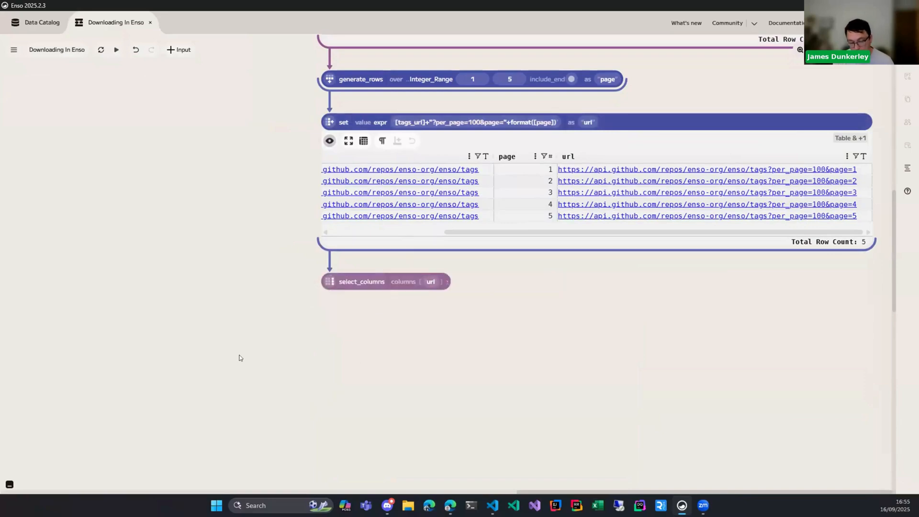
Add a Data.fetch_many node below select_columns and give it one header of the type Bearer Auth
key("Return")
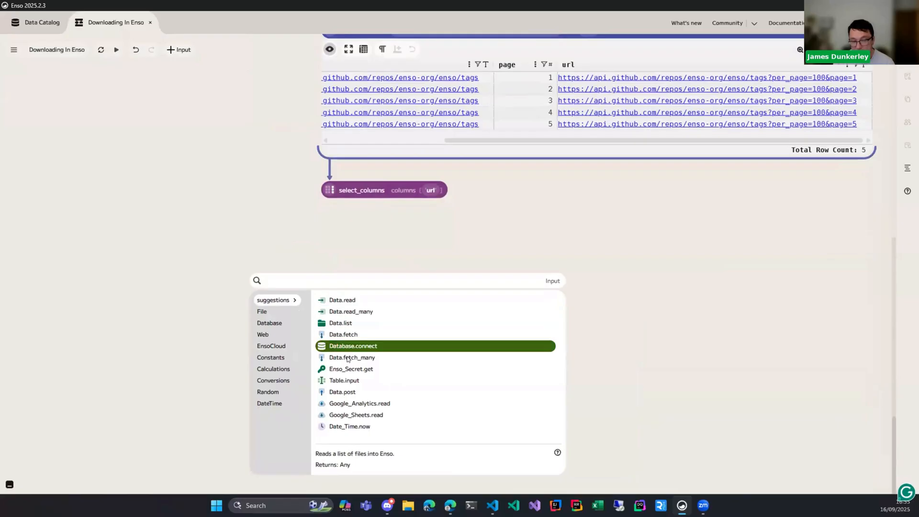
key("Return")
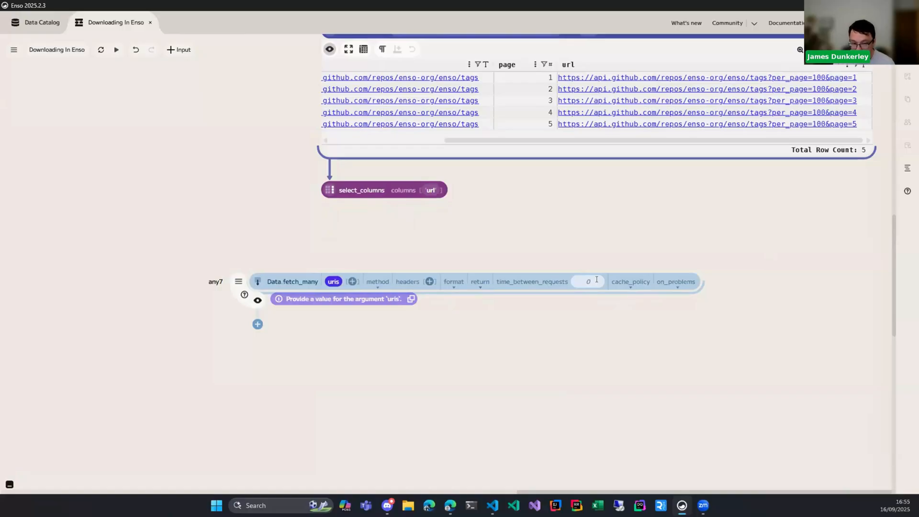
left_click(430, 281)
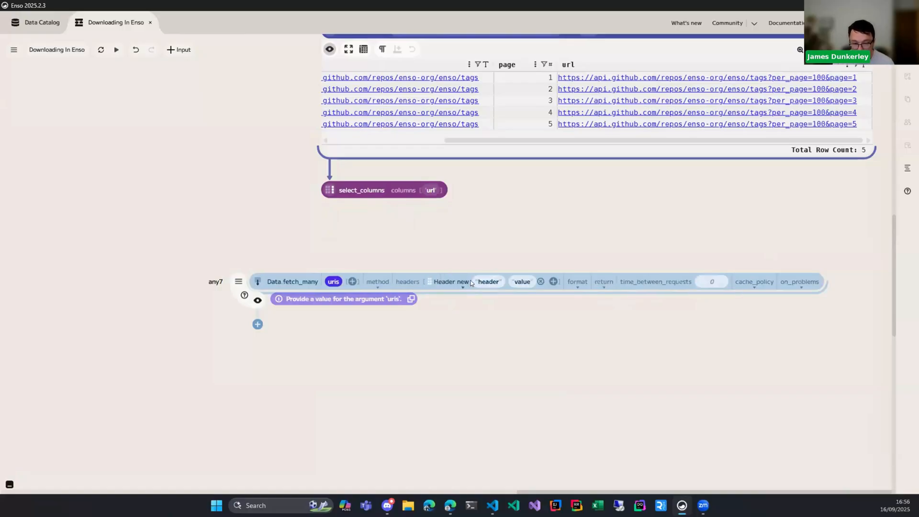
left_click(464, 282)
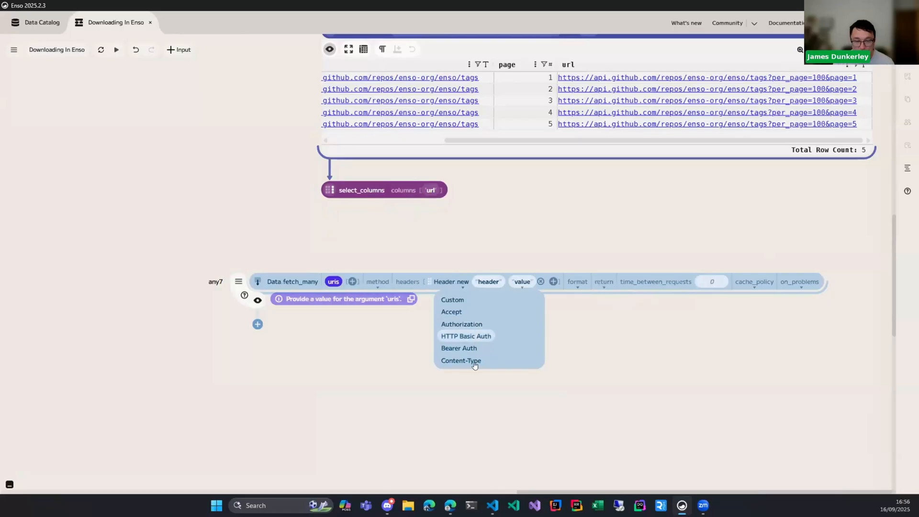
left_click(472, 348)
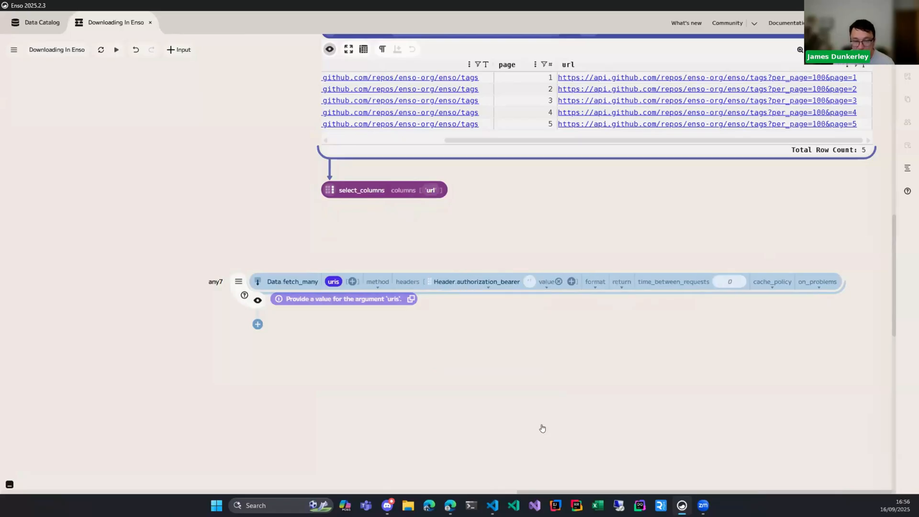
Connect the output of the trim node to the bearer authorization value of the Data.fetch_many node
scroll(540, 423, "up", 4)
scroll(540, 420, "up", 11)
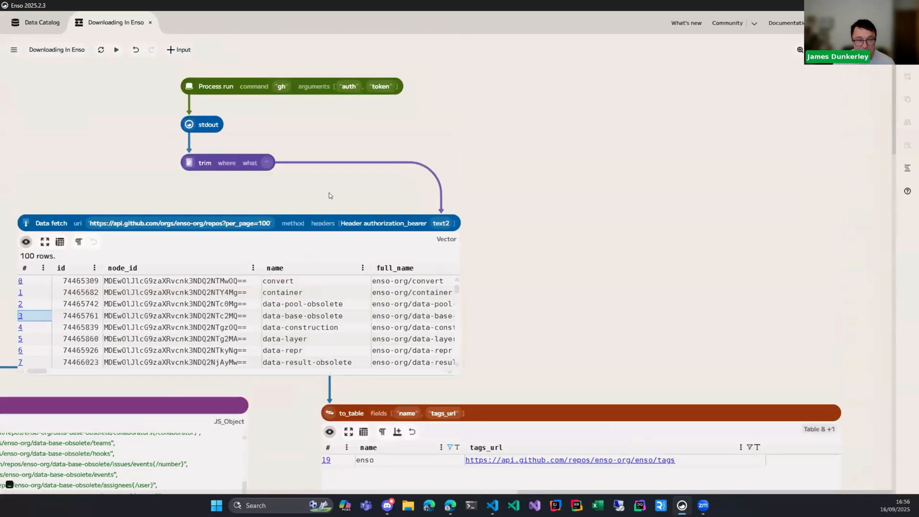
left_click(255, 175)
scroll(521, 249, "down", 9)
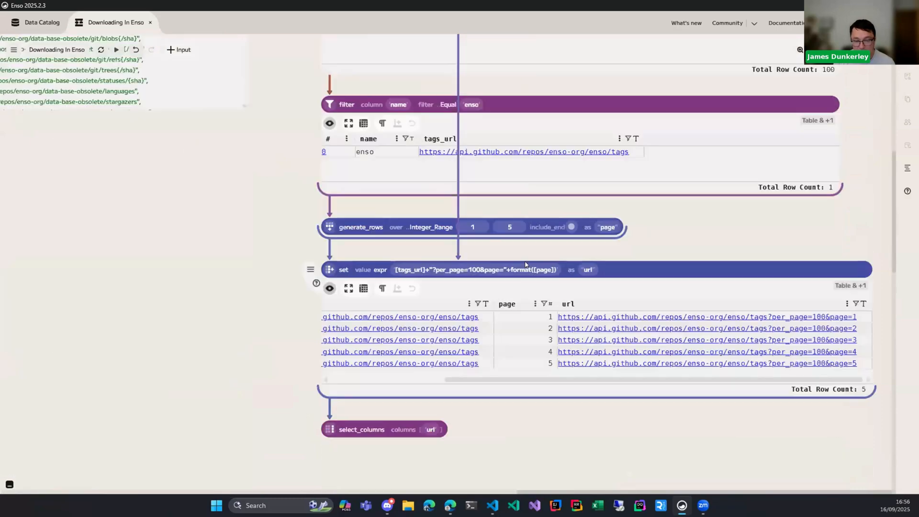
scroll(489, 450, "down", 3)
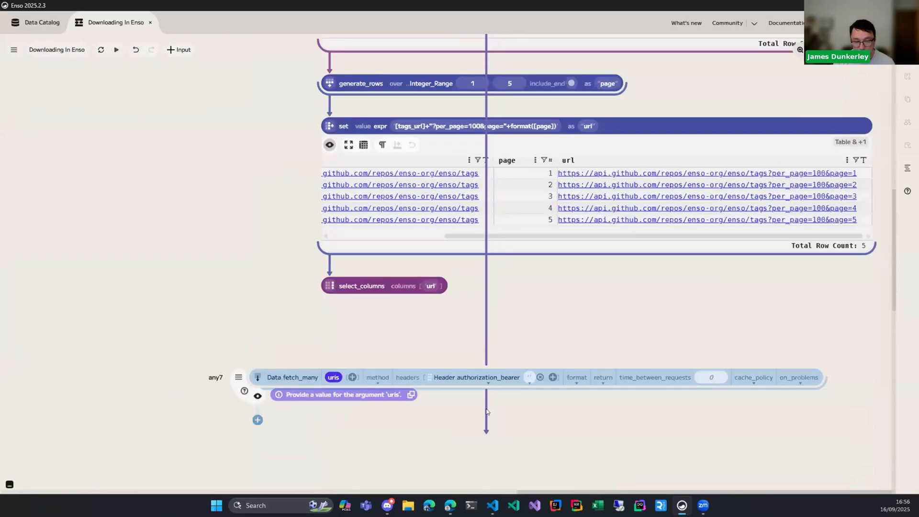
left_click(529, 378)
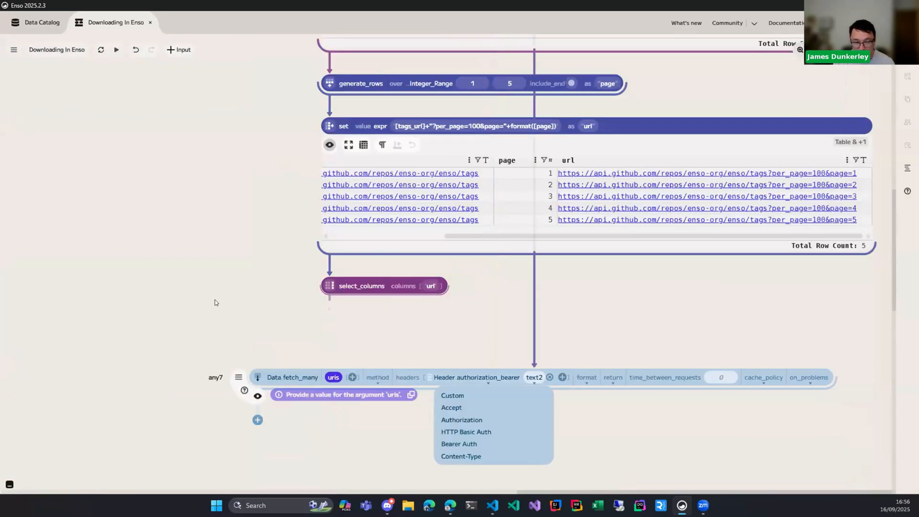
Connect the select_columns output to the uris argument of Data.fetch_many and place that node closer beneath select_columns
left_click(396, 304)
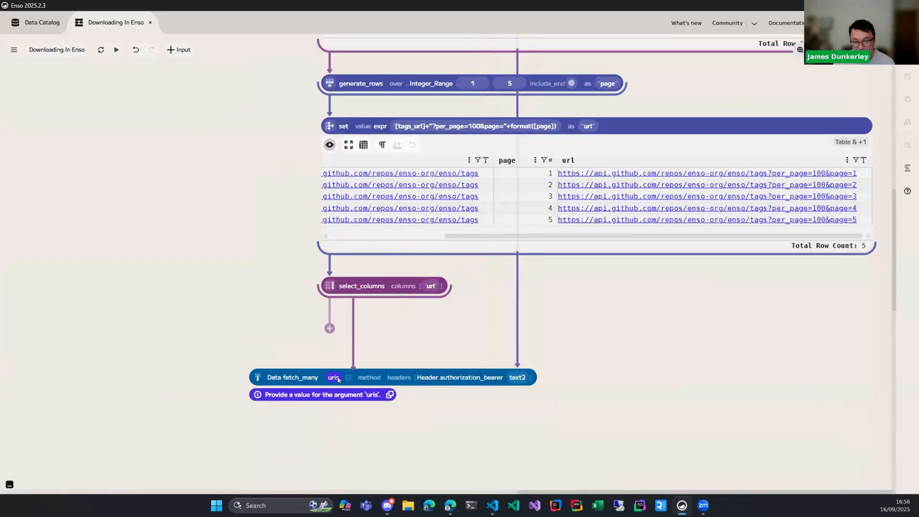
left_click(333, 377)
left_click_drag(280, 379, 336, 336)
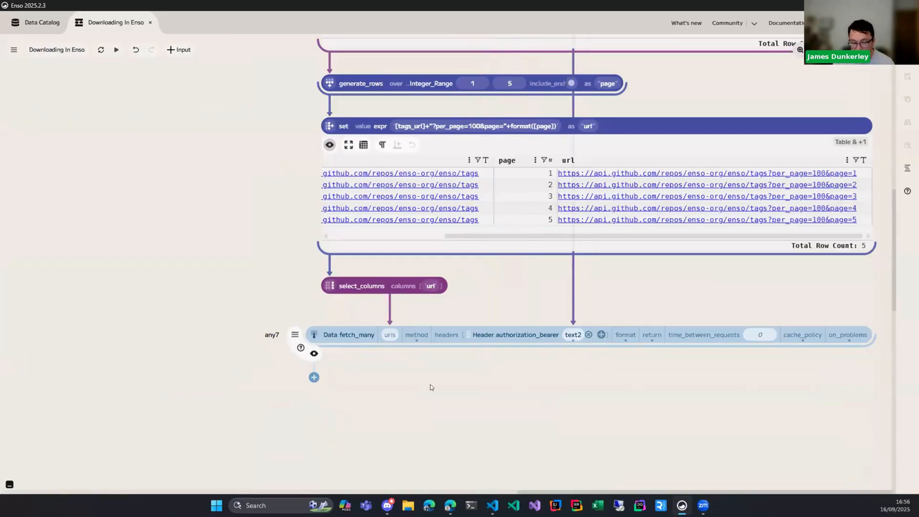
Show the Data.fetch_many output in a preview made taller to fit more rows, and view its URL columns
left_click(313, 354)
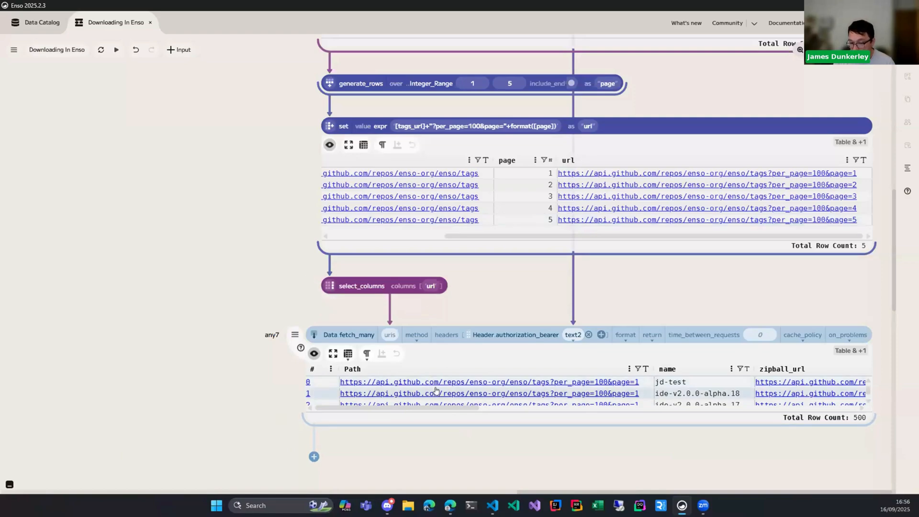
scroll(435, 390, "right", 5)
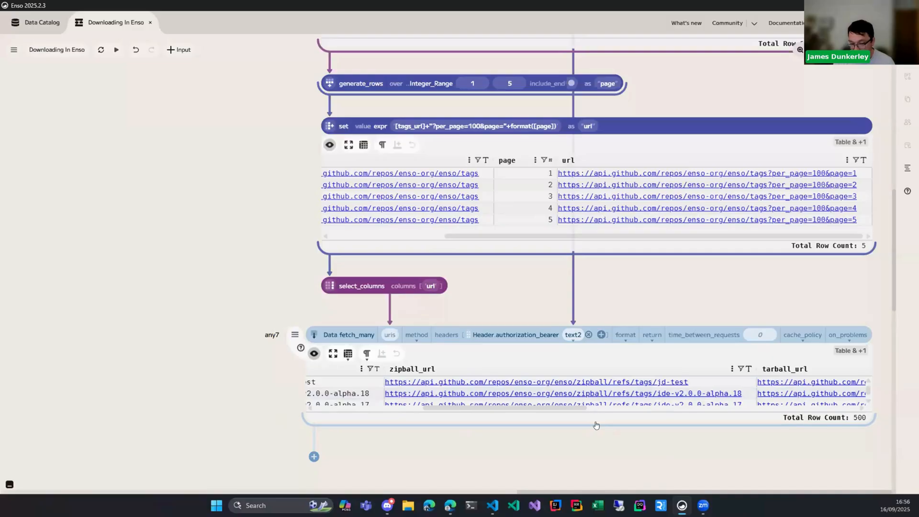
left_click_drag(596, 425, 600, 483)
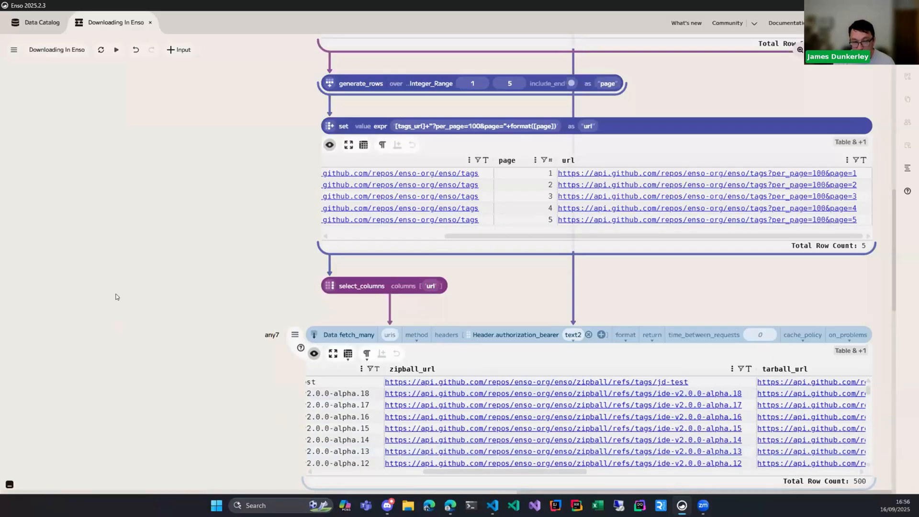
Set the end of the generate_rows integer range to 7
left_click(510, 82)
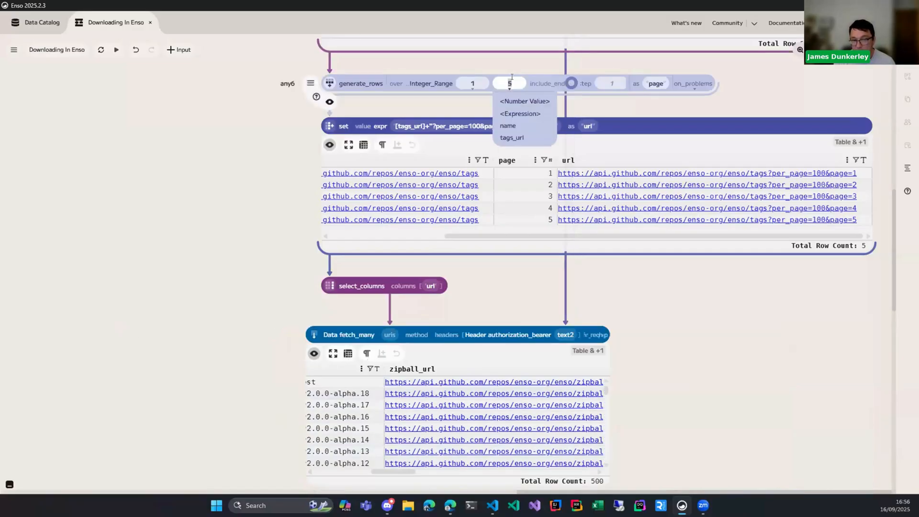
type("7")
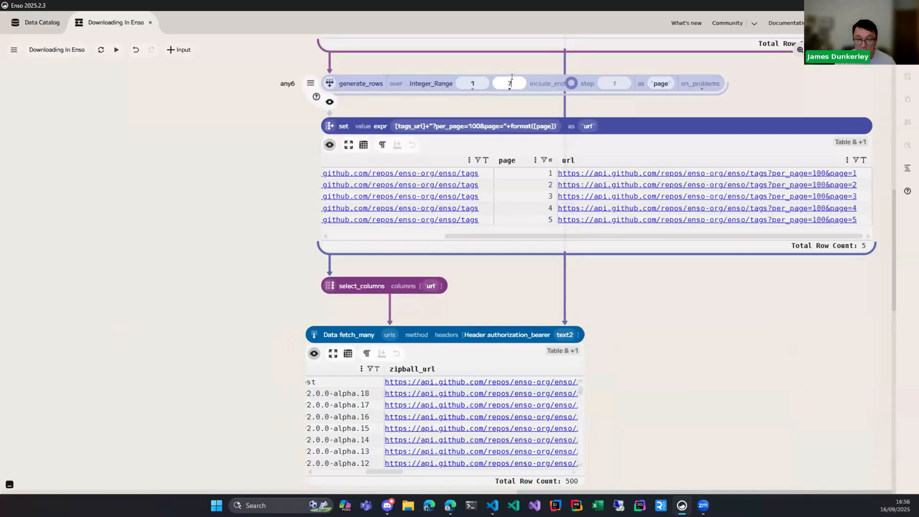
key("Return")
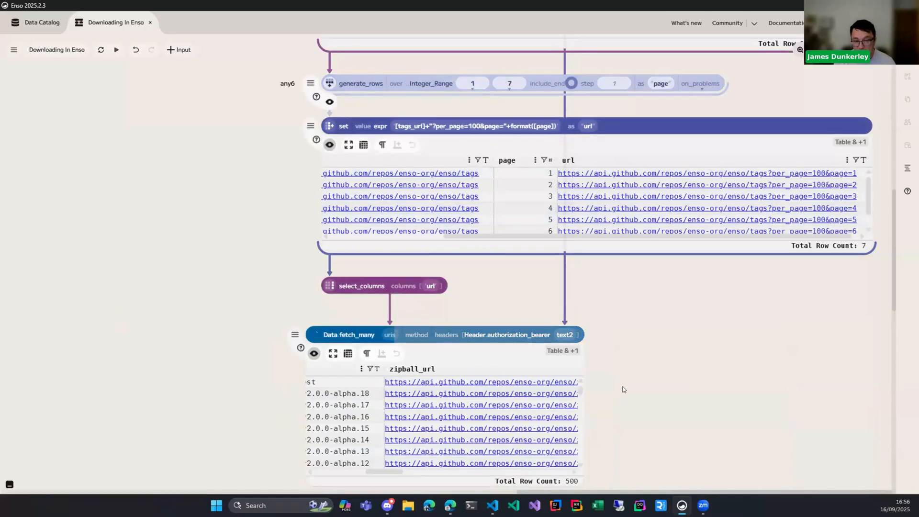